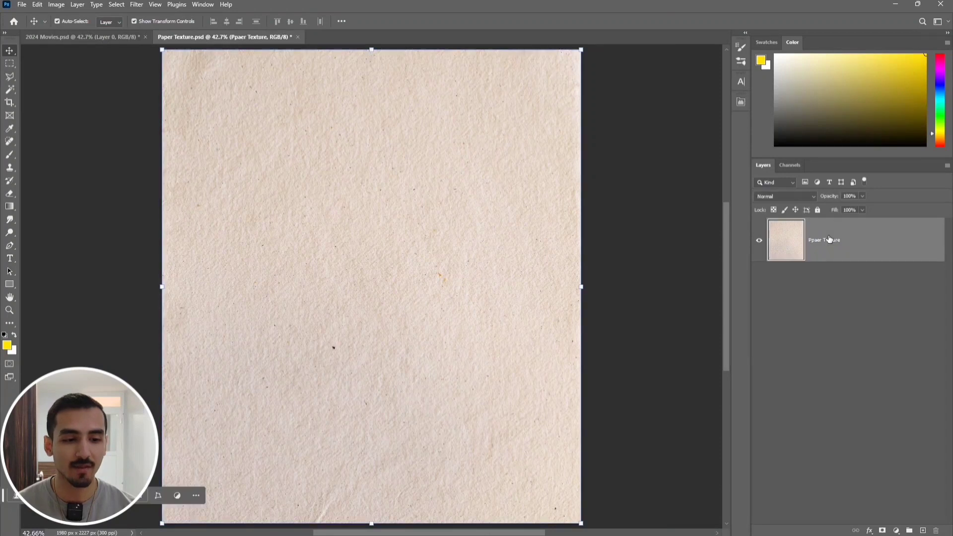
Apply the Camera Raw filter to the paper texture with the Monochrome profile and an exposure of -1.00
left_click(137, 5)
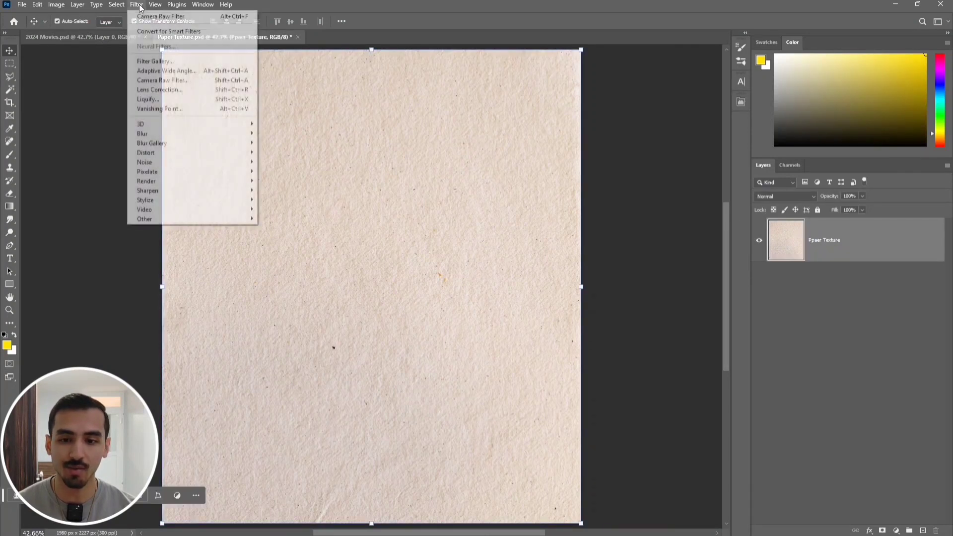
left_click(205, 85)
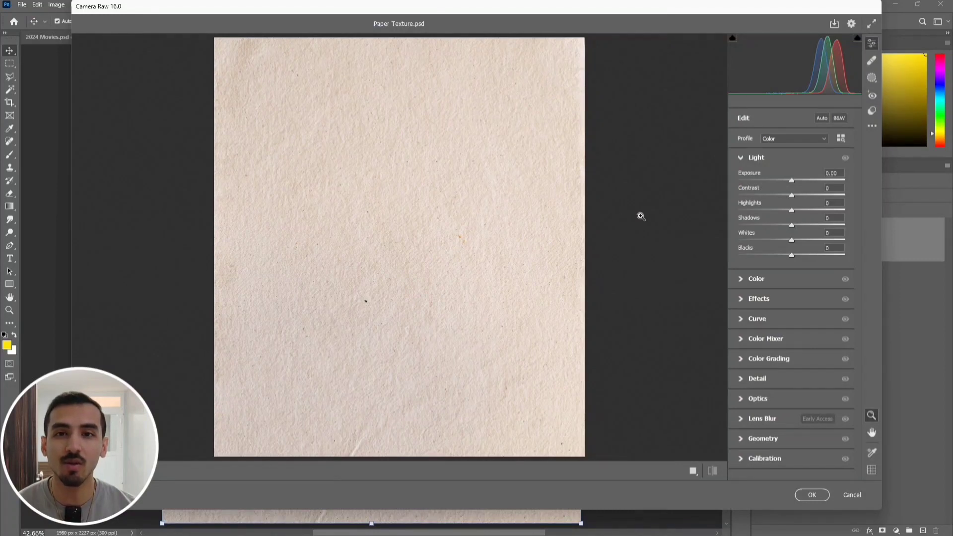
left_click(772, 158)
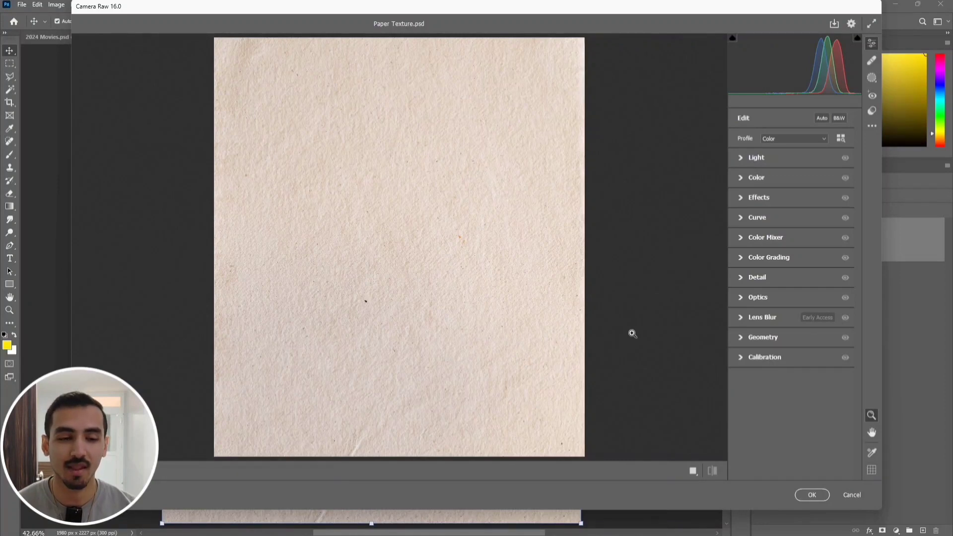
left_click(785, 134)
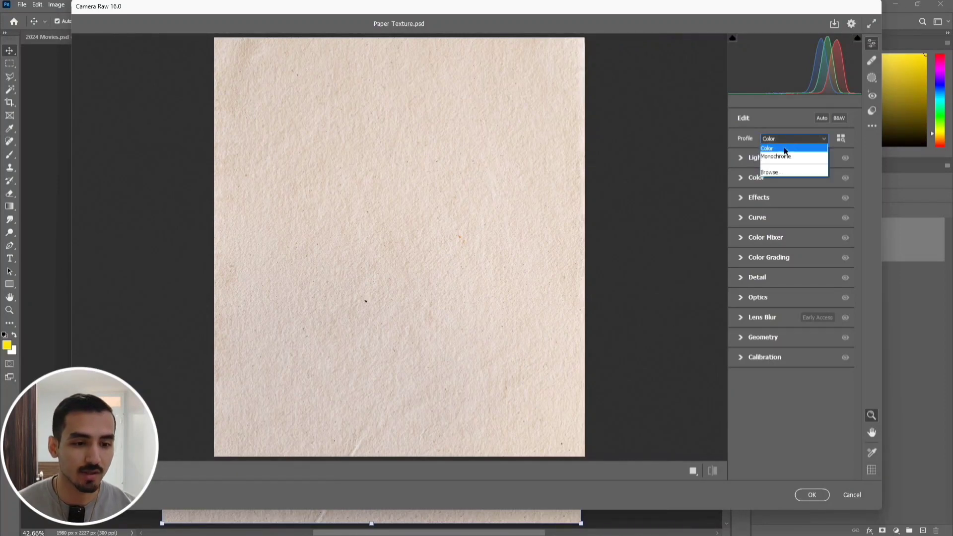
left_click(781, 158)
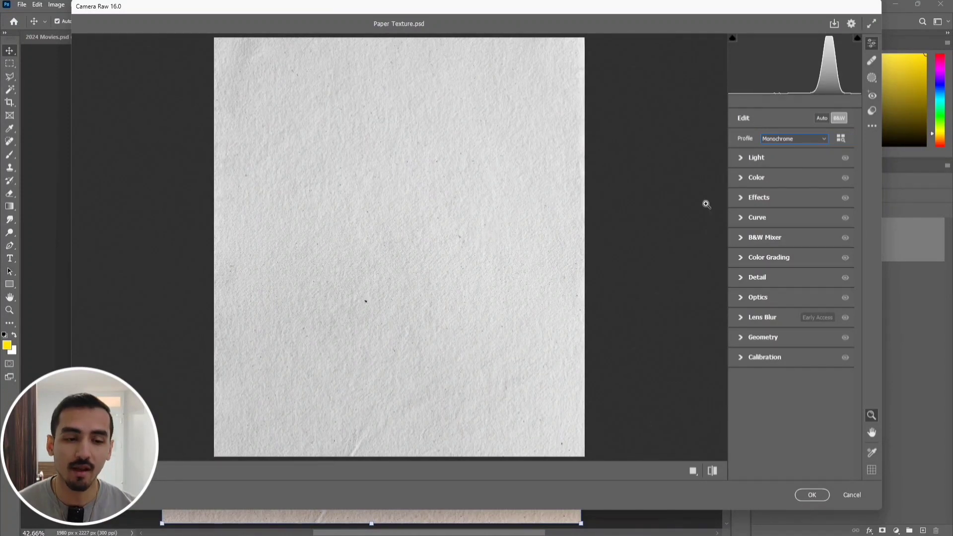
left_click(751, 158)
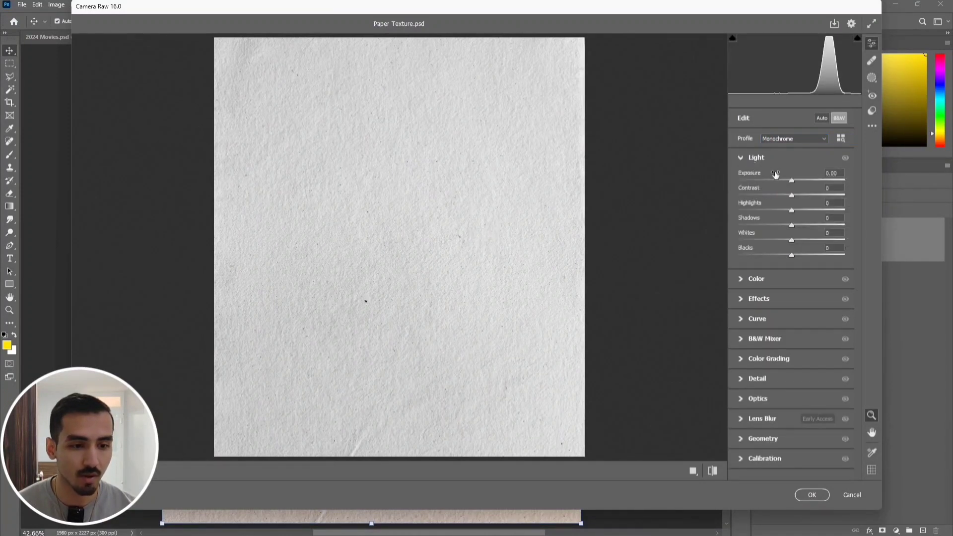
left_click_drag(793, 181, 782, 181)
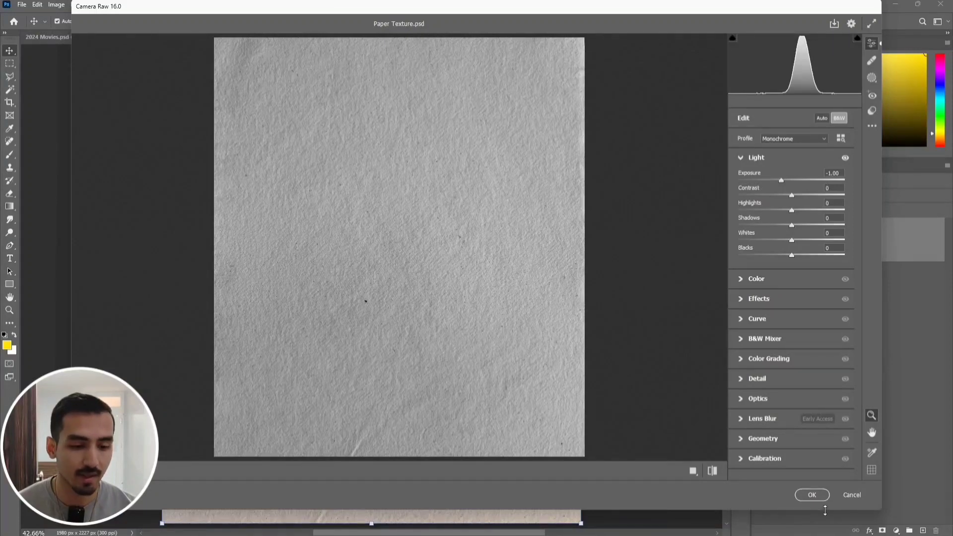
left_click(812, 495)
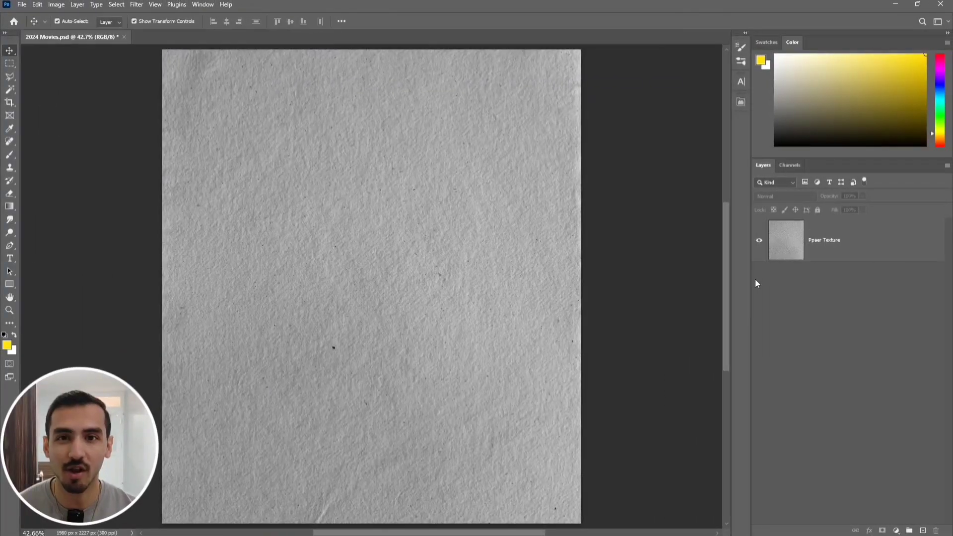
Convert the paper texture layer in 2024 Movies.psd to a smart object
left_click(839, 246)
right_click(877, 237)
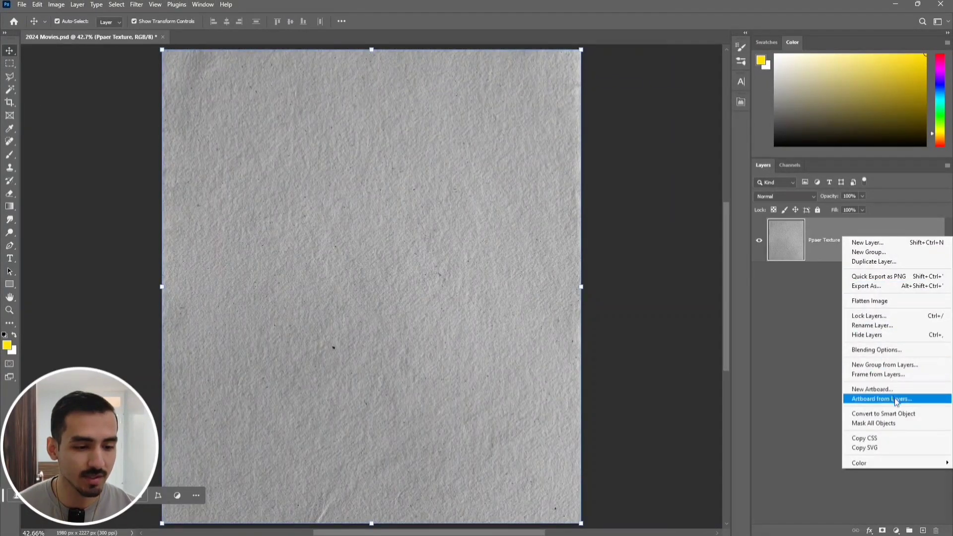
left_click(901, 414)
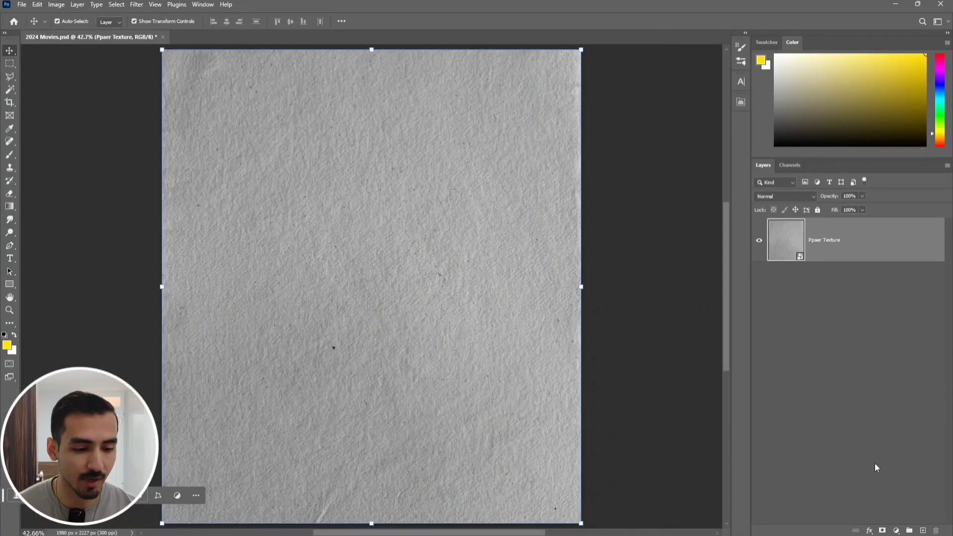
Add a Gradient Overlay to the paper texture layer: dark gray gradient, Multiply, 91% opacity, Radial style, reversed, 120° angle, 100% scale
left_click(869, 530)
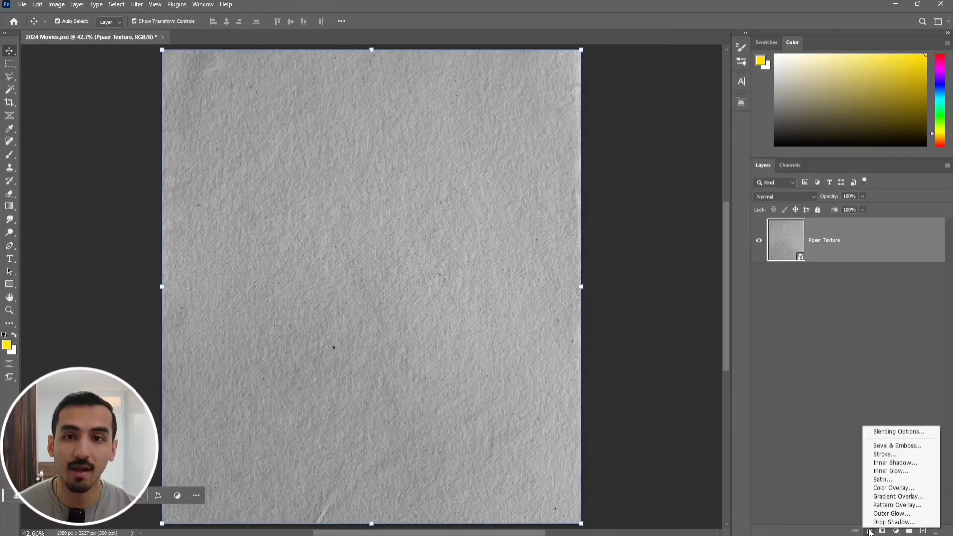
left_click(899, 497)
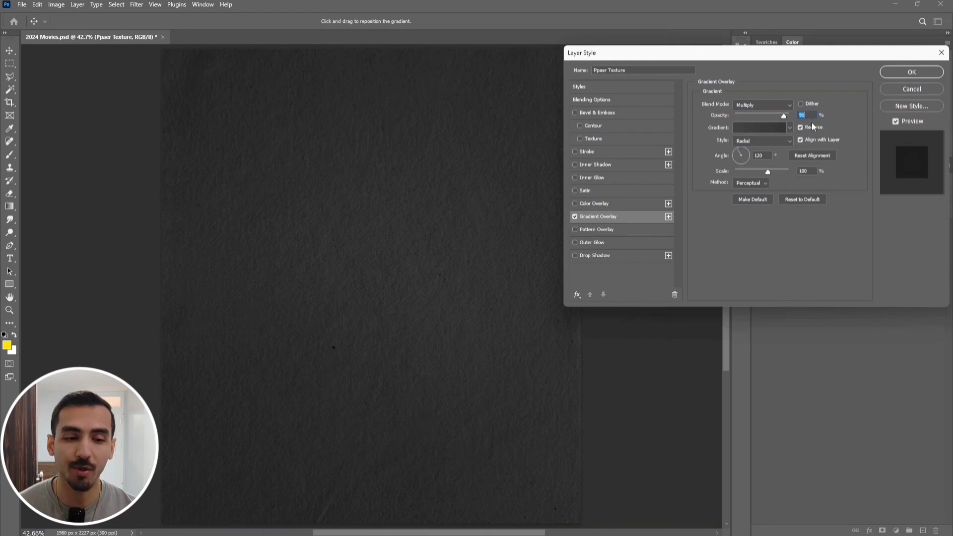
left_click(790, 127)
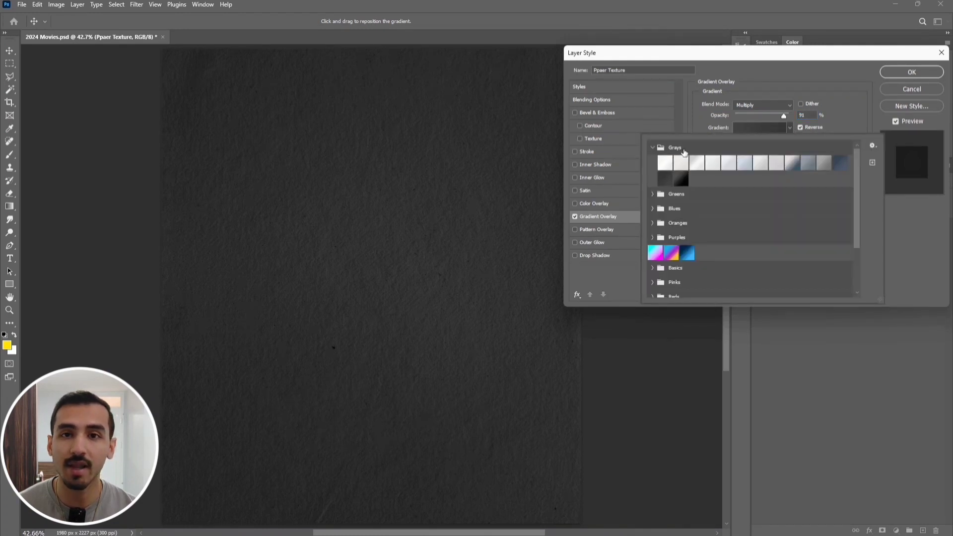
left_click(848, 99)
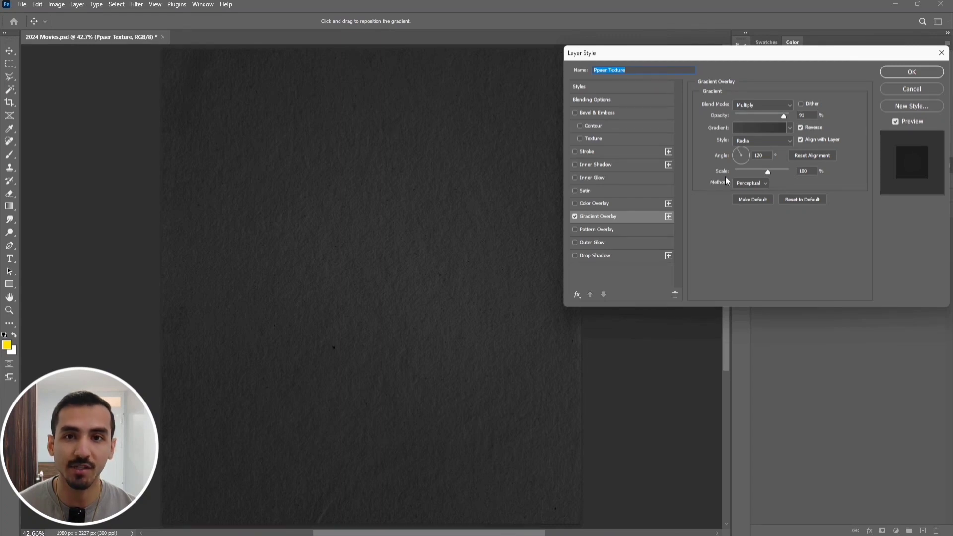
left_click(903, 72)
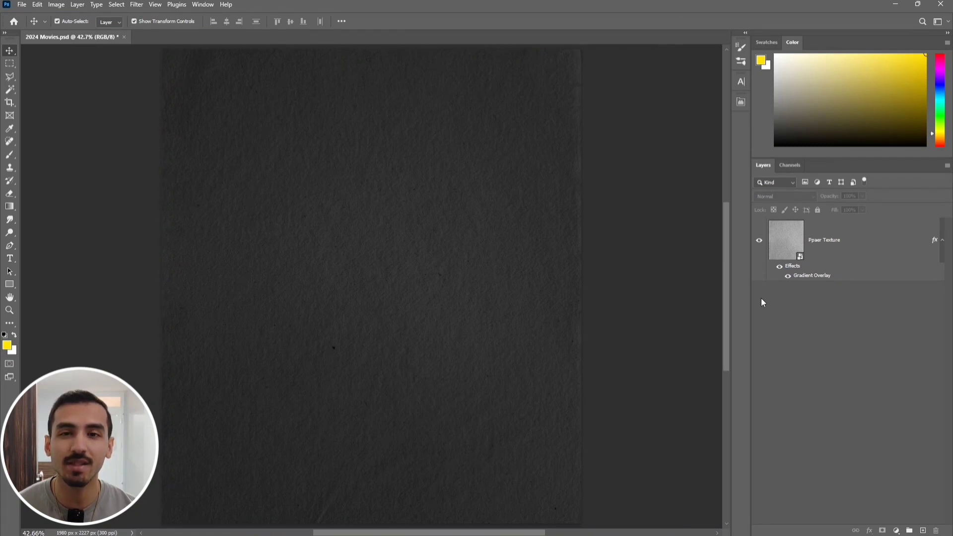
Create an empty layer above the paper texture and ready the Brush tool with yellow ffd400 as foreground color
left_click(923, 532)
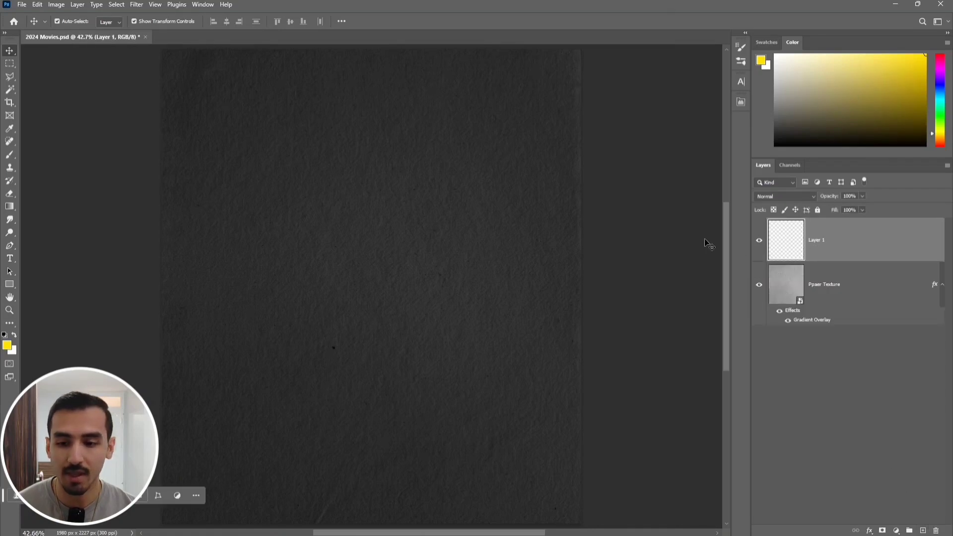
left_click(10, 155)
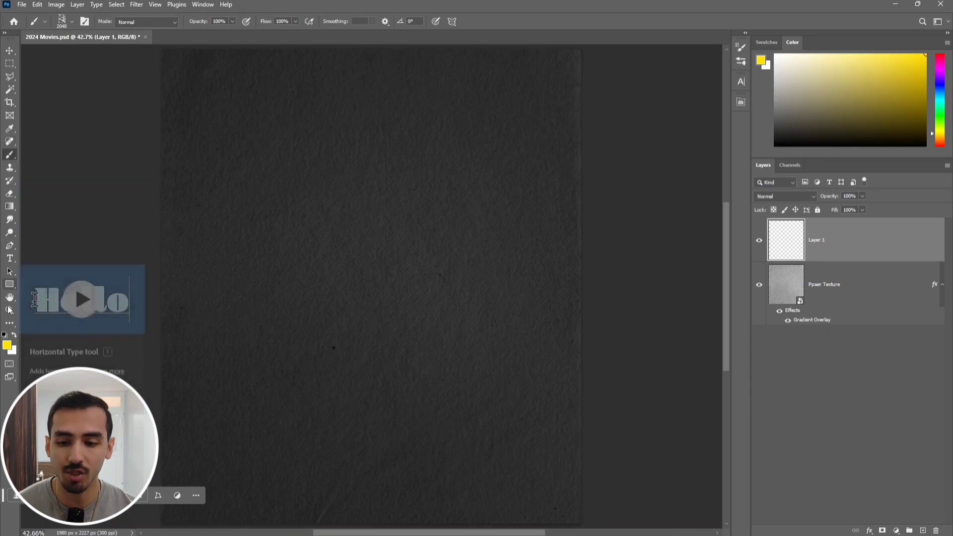
left_click(7, 345)
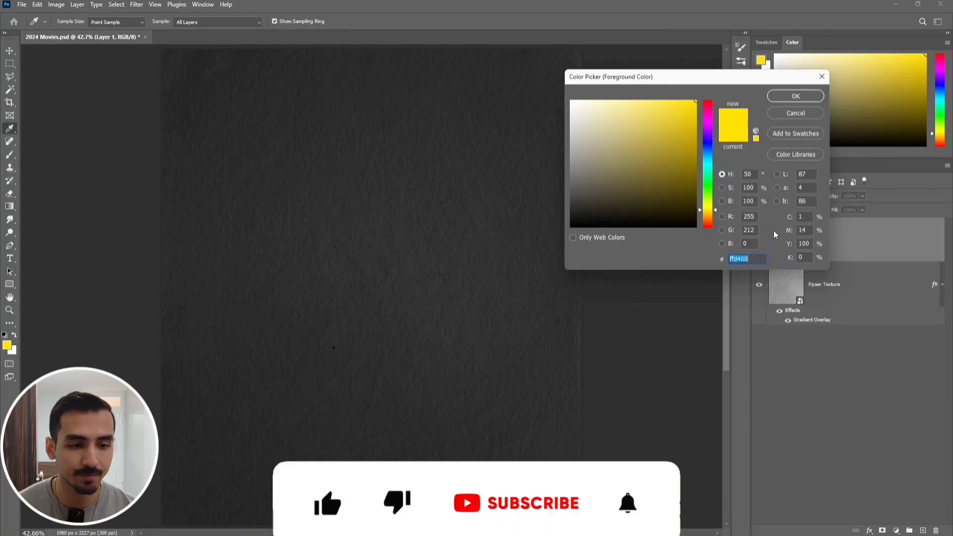
left_click(784, 96)
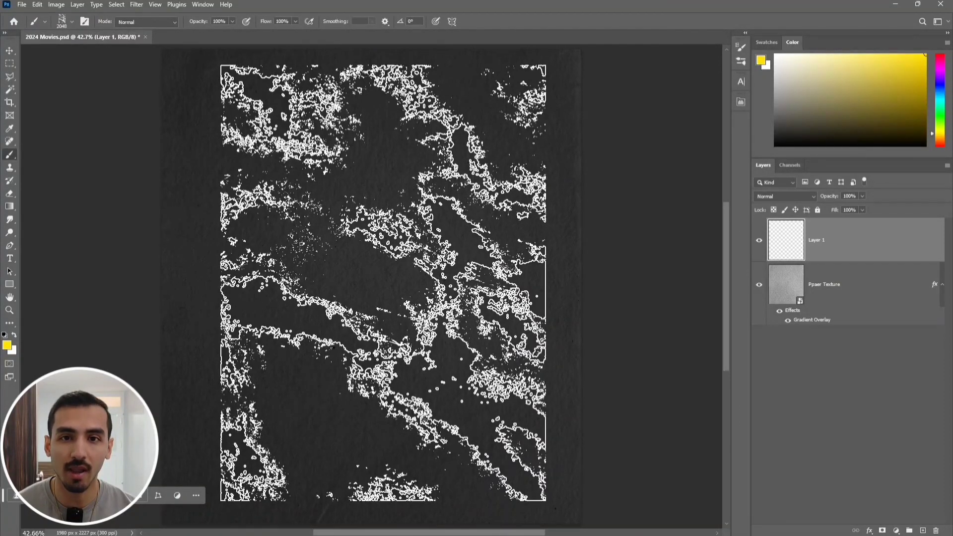
Enlarge the grunge brush to 2700 px and stamp yellow texture across the whole canvas on the empty layer
scroll(383, 283, "down", 5)
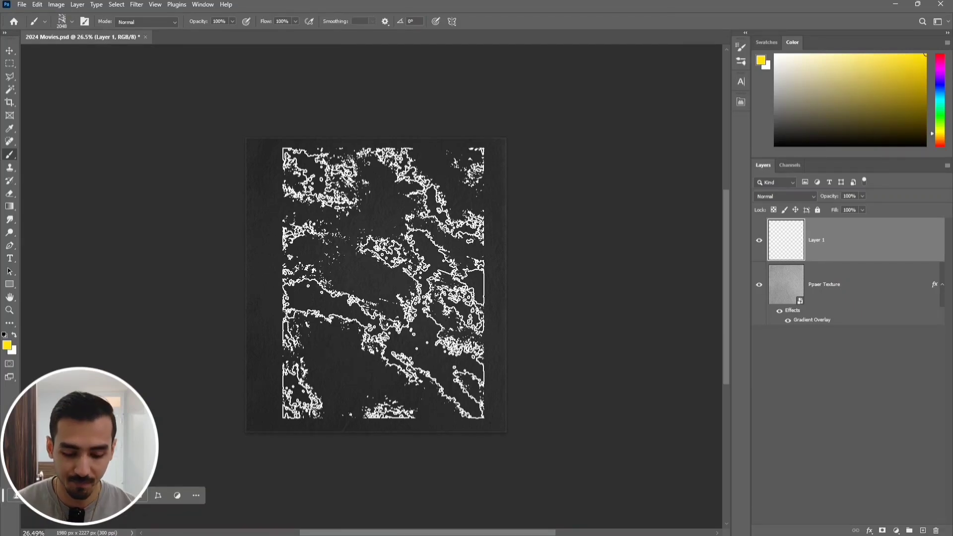
key("bracketright")
key("bracketright")
key("bracketright")
key("bracketright")
key("bracketright")
key("bracketright")
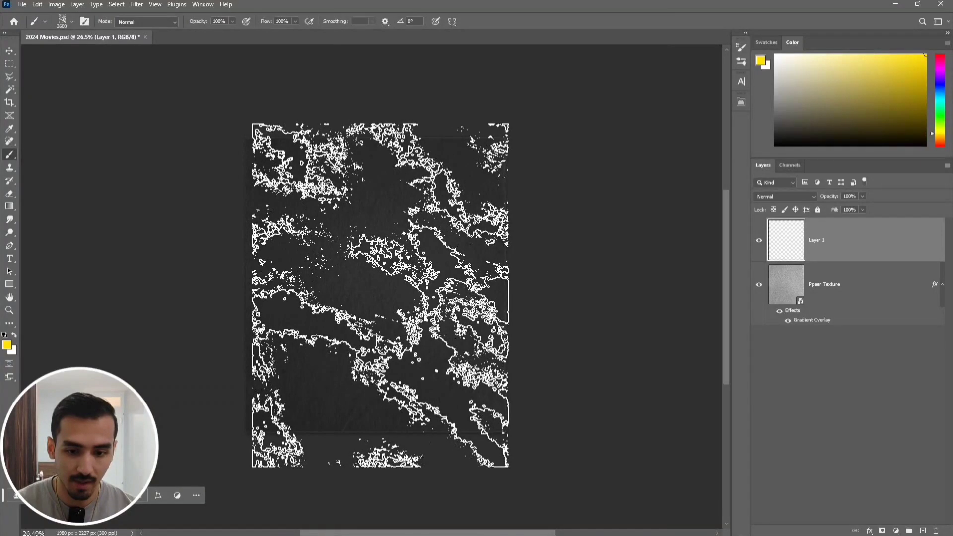
key("bracketright")
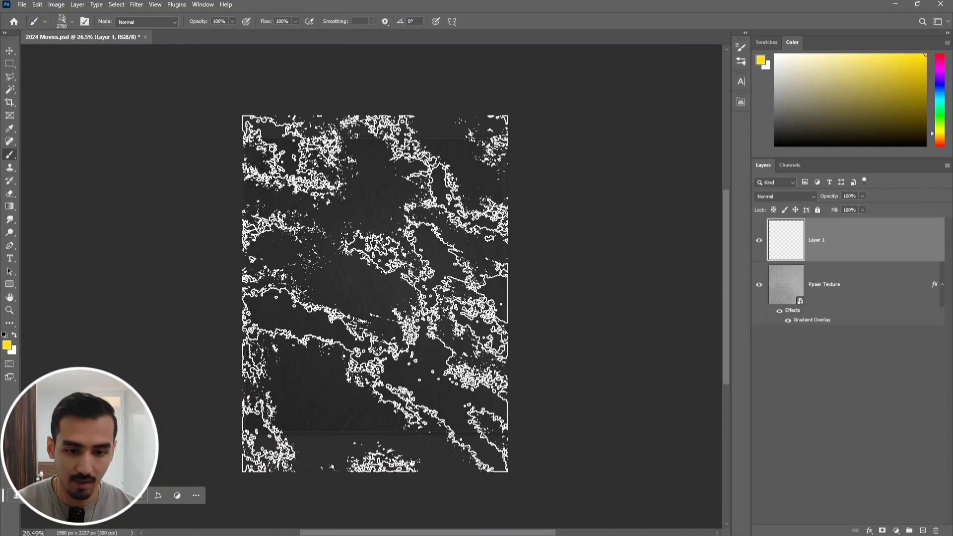
left_click(375, 293)
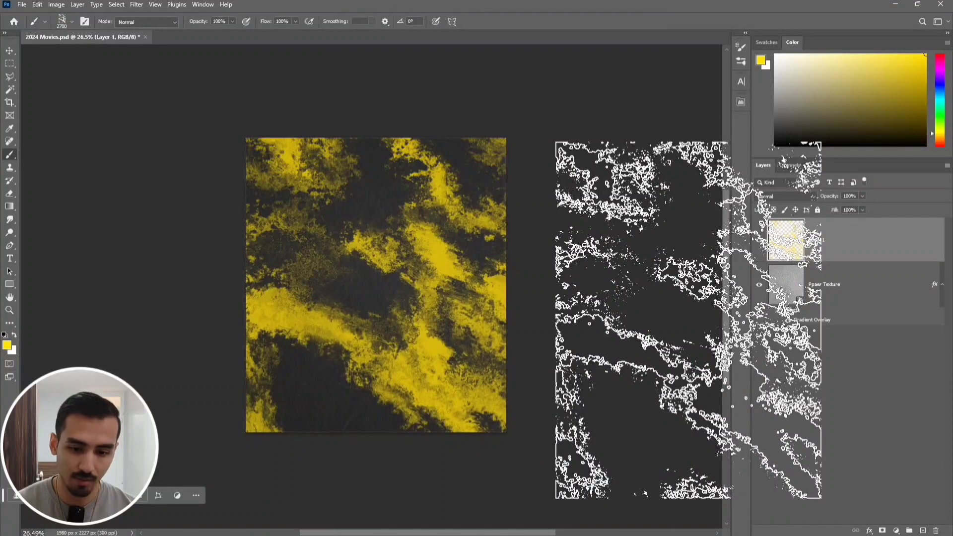
key("ctrl+z")
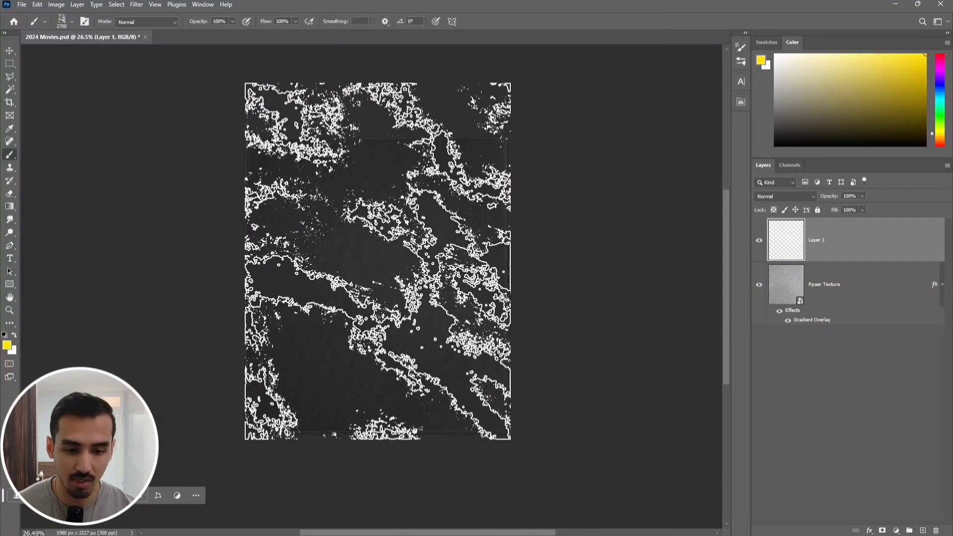
left_click(378, 261)
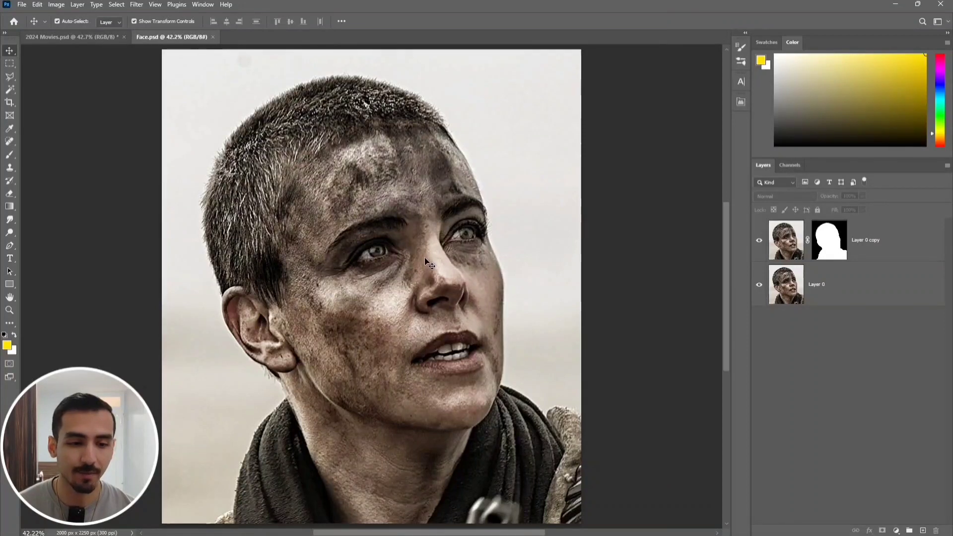
Check the face cutout by hiding and reshowing Layer 0 in Face.psd, and convert the masked Layer 0 copy to a smart object
left_click(760, 286)
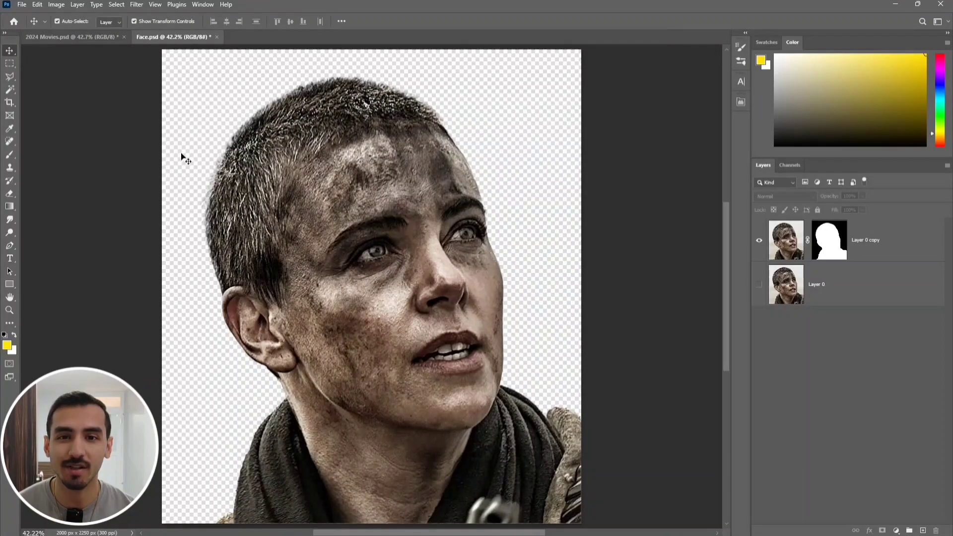
left_click(759, 284)
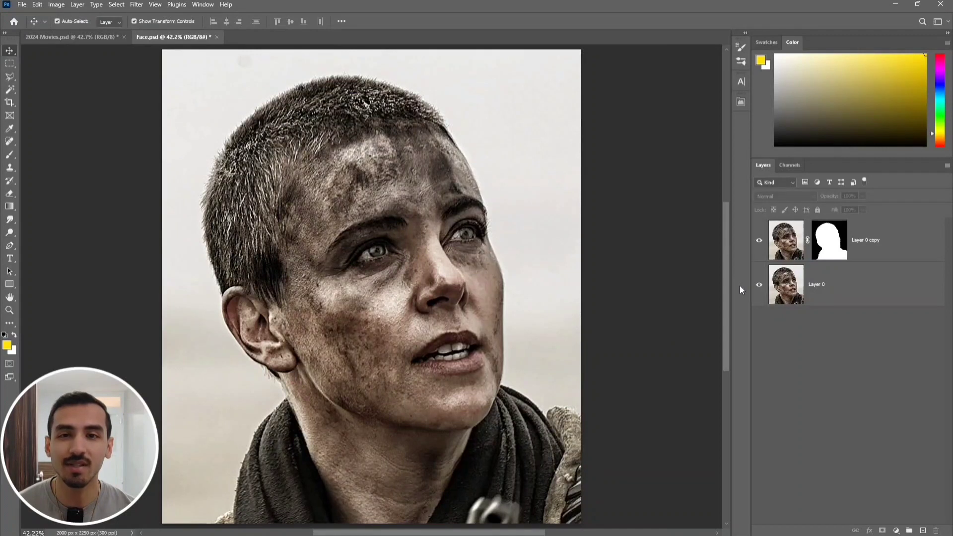
right_click(899, 245)
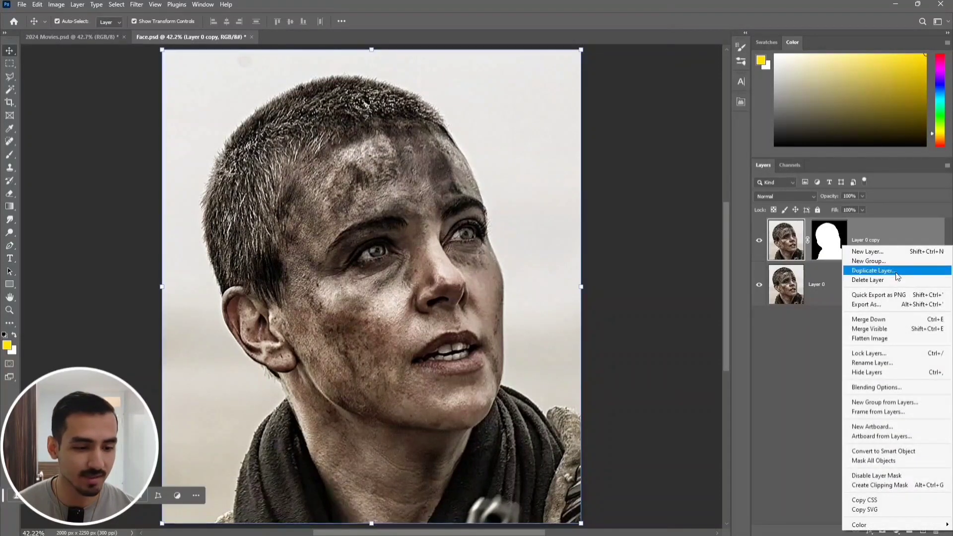
left_click(905, 452)
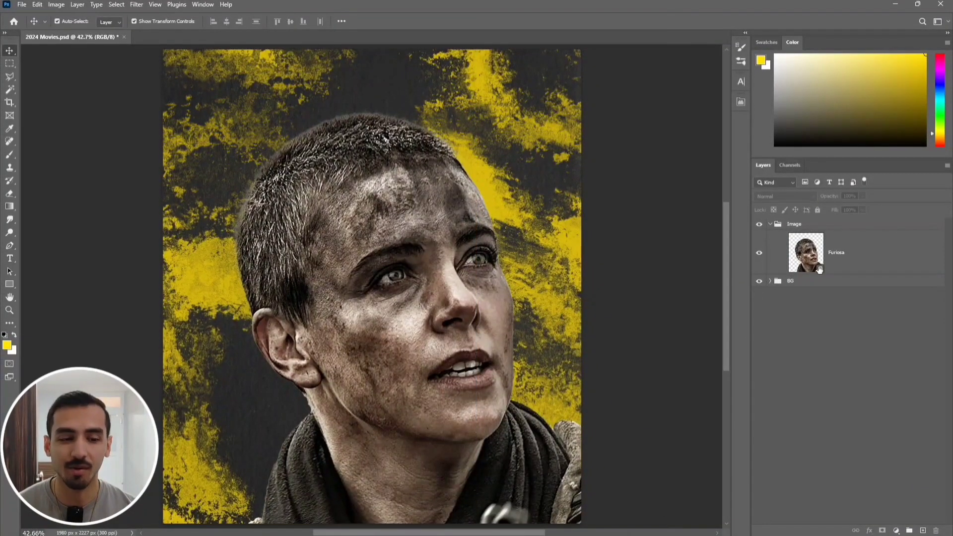
Apply a Camera Raw Filter to the Furiosa layer with the Monochrome profile and Auto adjustments
left_click(887, 247)
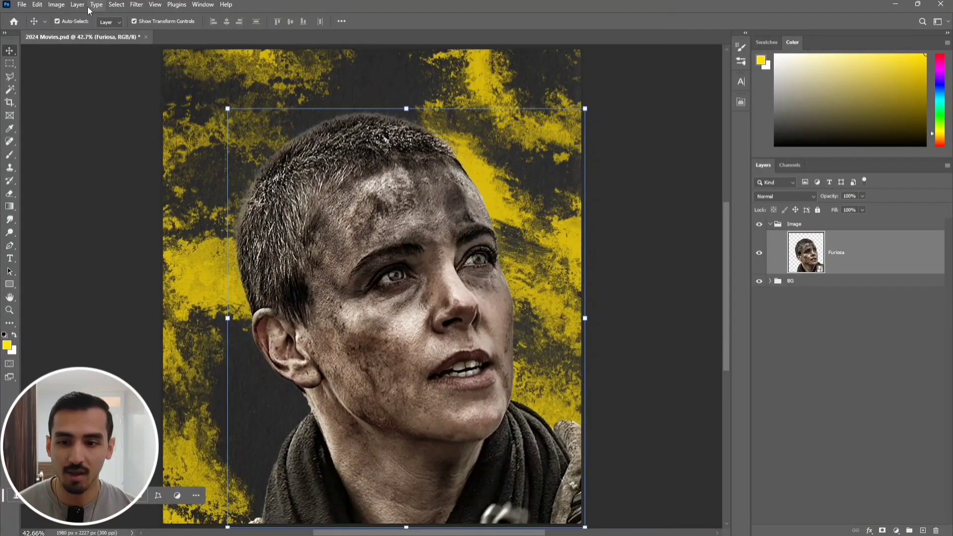
left_click(136, 4)
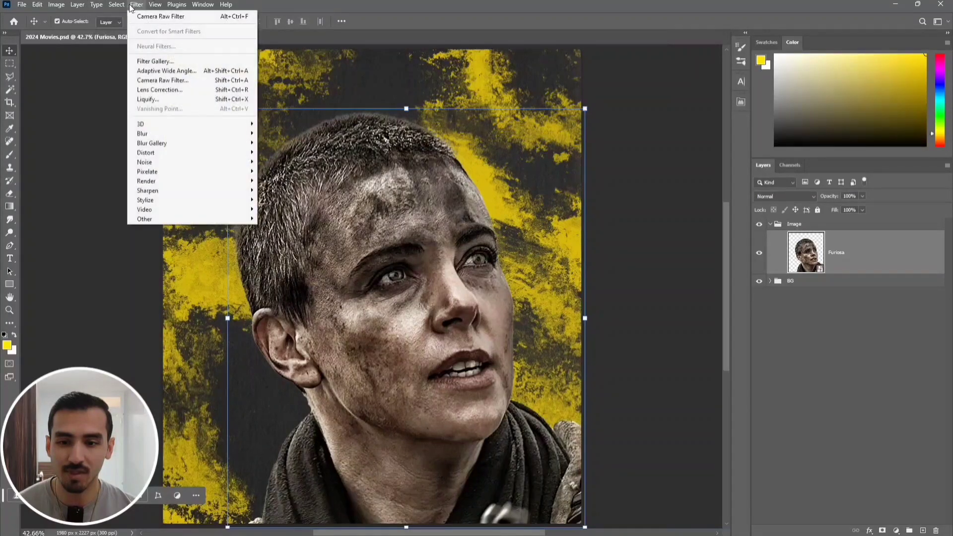
left_click(174, 79)
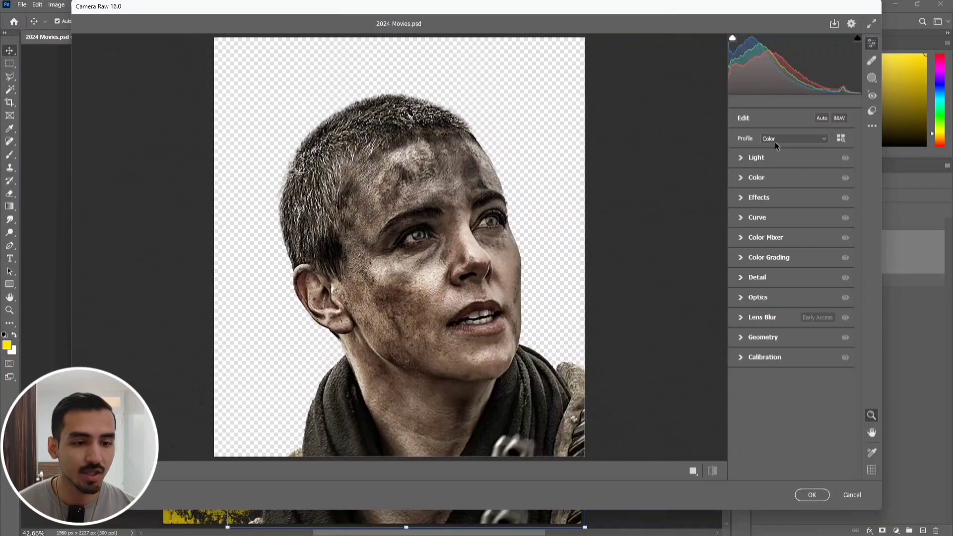
left_click(776, 142)
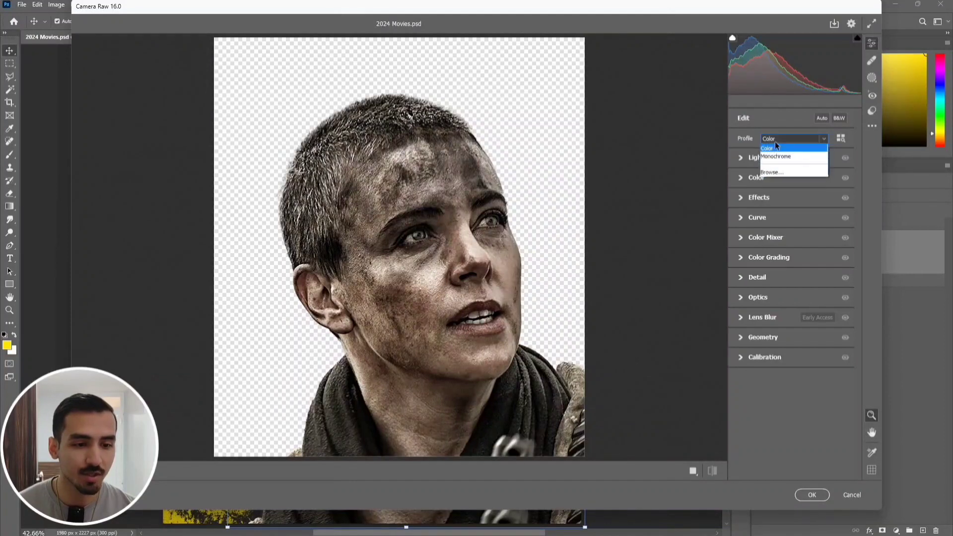
left_click(790, 154)
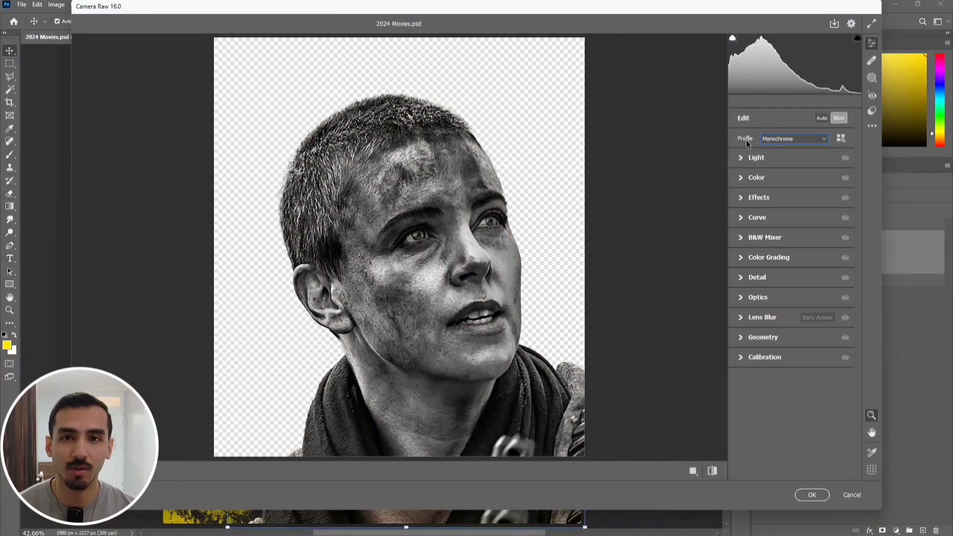
left_click(822, 118)
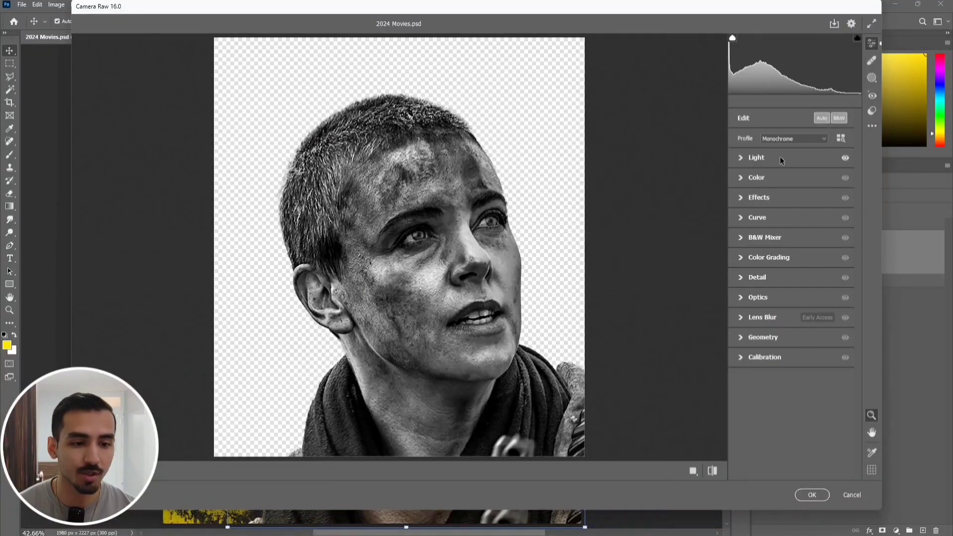
left_click(821, 496)
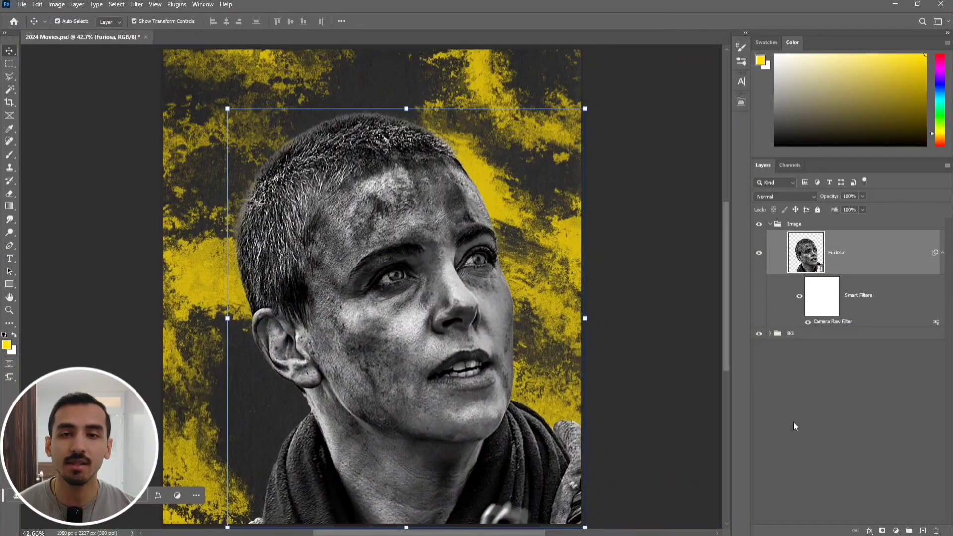
Paint yellow over both irises on a new empty layer above Furiosa, using a soft 123 px brush at 0% hardness
scroll(395, 281, "up", 6)
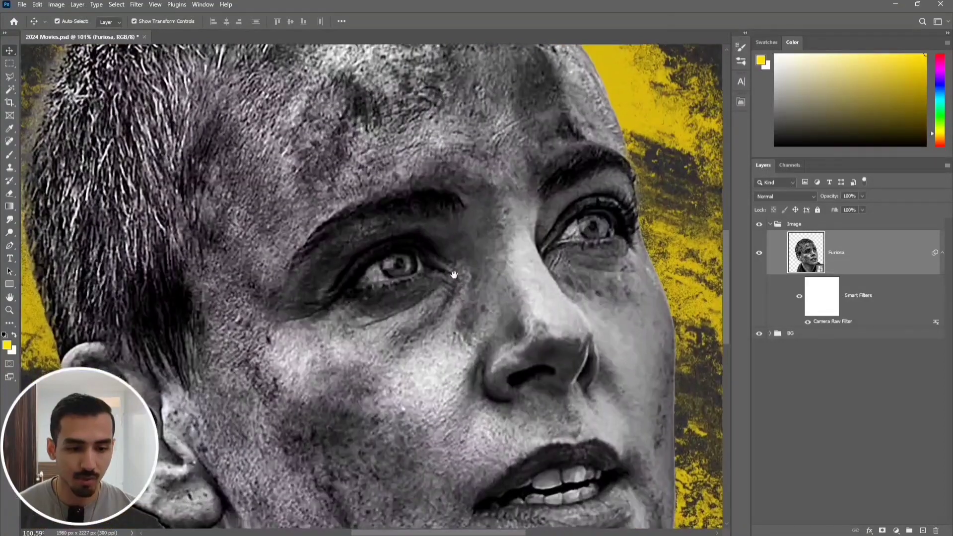
left_click_drag(455, 275, 447, 267)
left_click(924, 530)
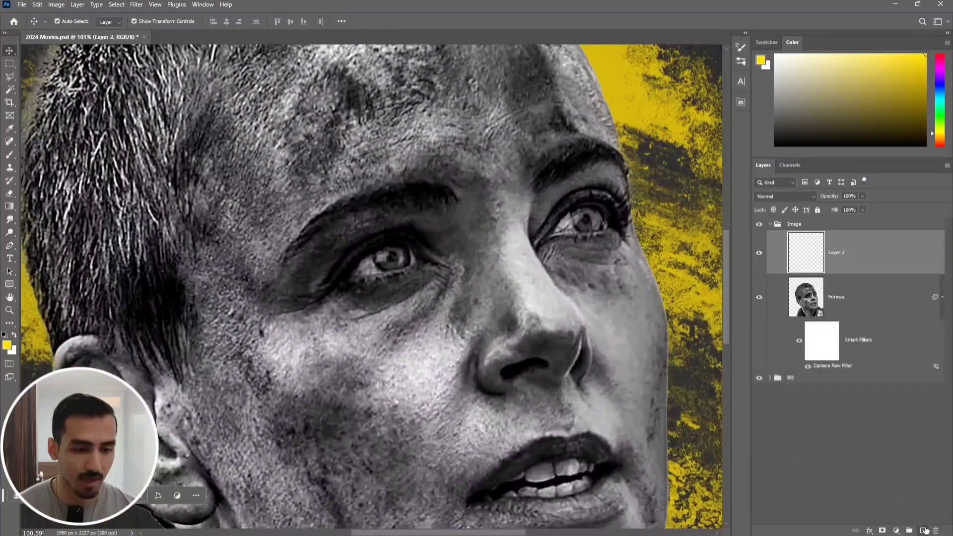
left_click(11, 153)
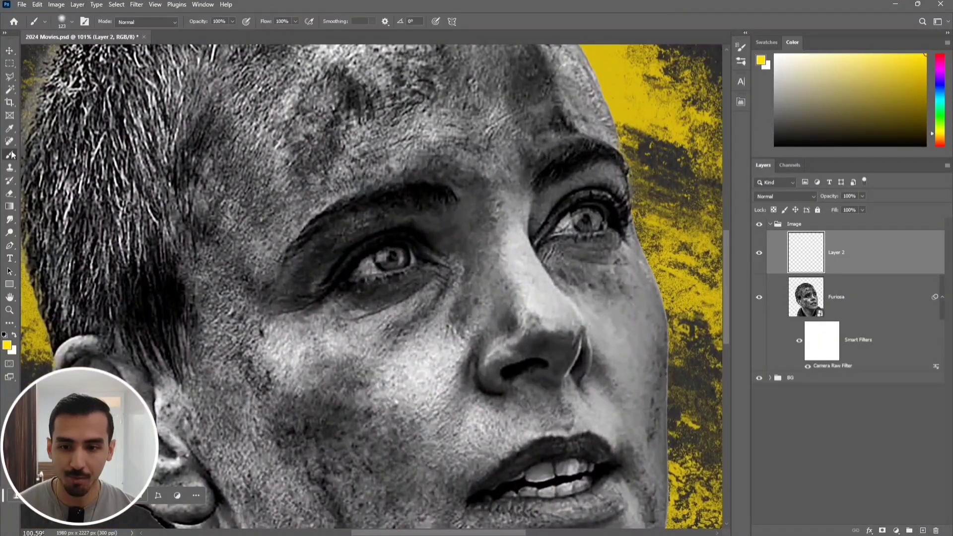
left_click(72, 20)
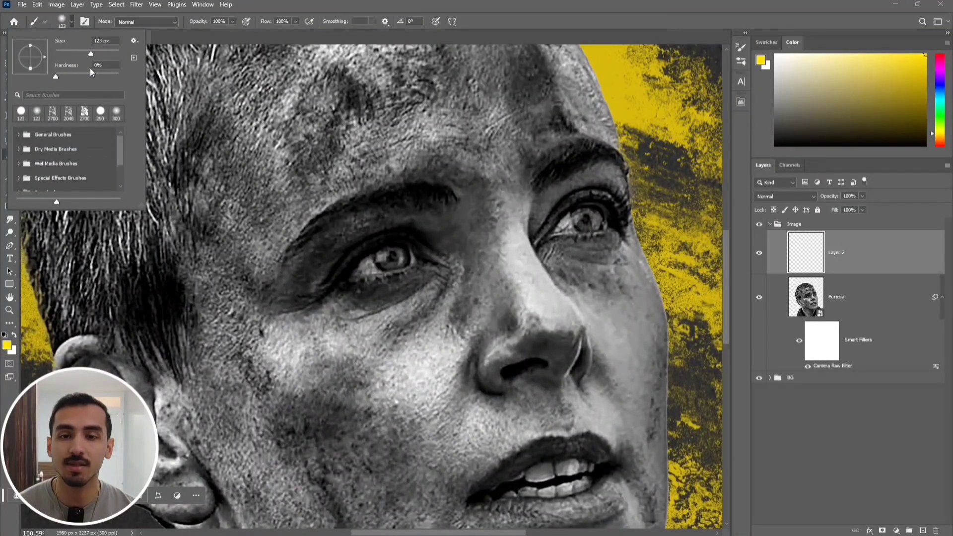
left_click(327, 2)
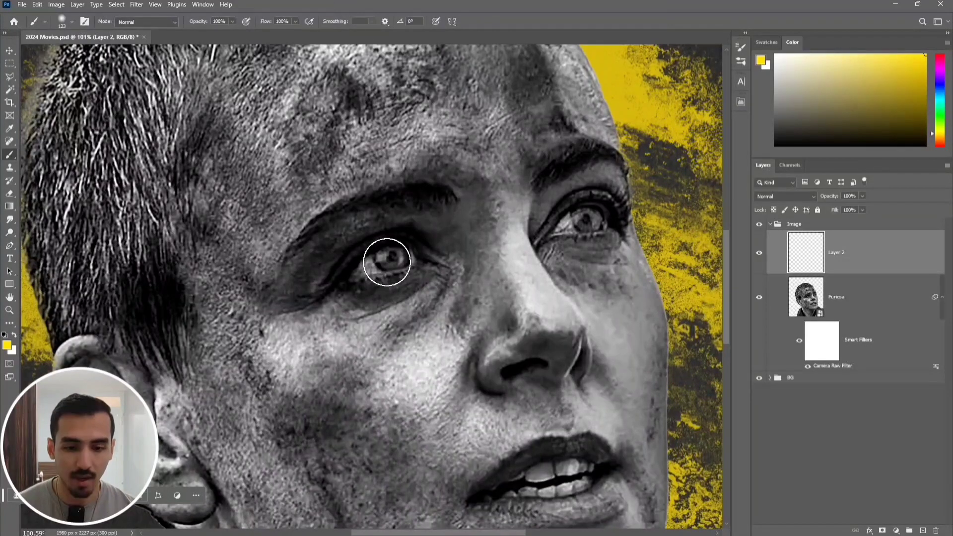
scroll(387, 262, "up", 2)
left_click(392, 254)
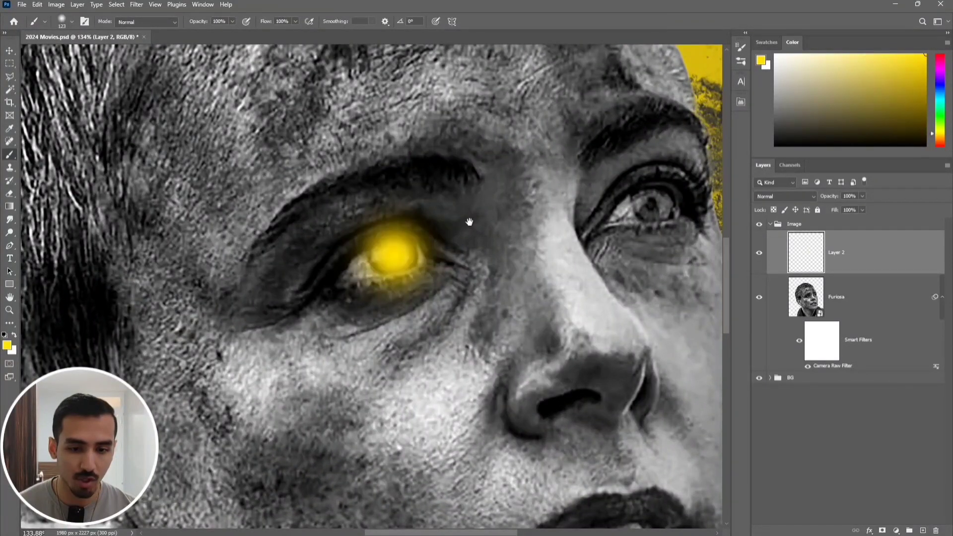
left_click_drag(469, 222, 386, 226)
left_click(572, 207)
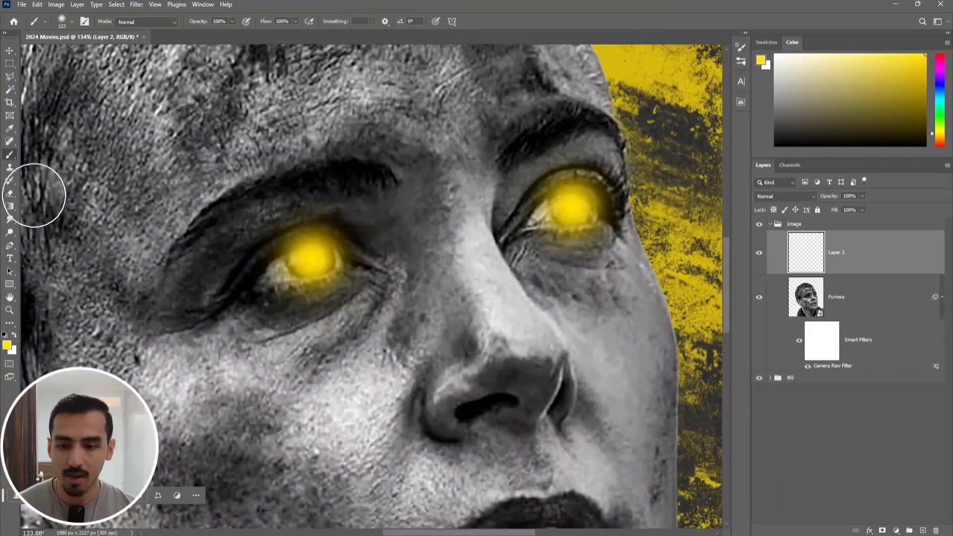
Erase the excess yellow around both irises with a soft 123 px eraser
left_click(10, 194)
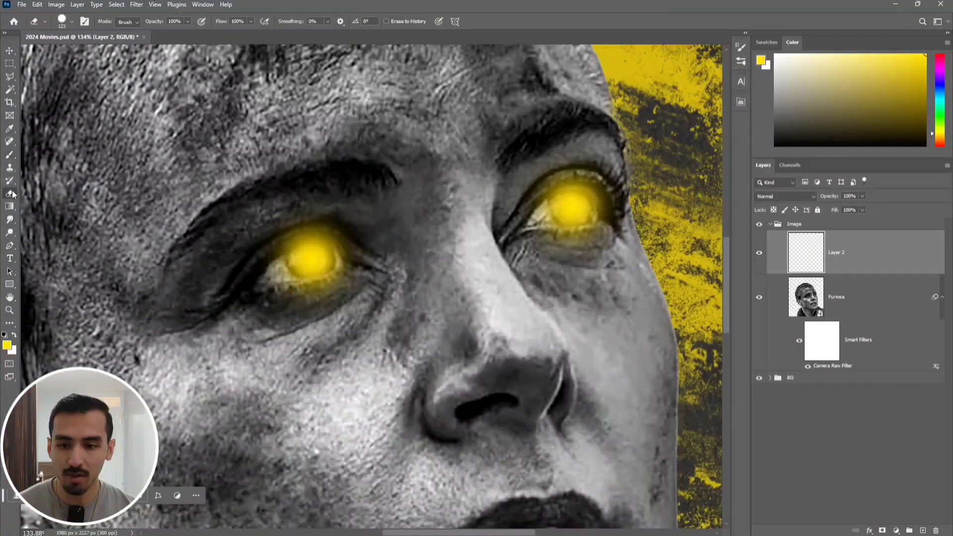
left_click(72, 23)
left_click(68, 80)
left_click(374, 41)
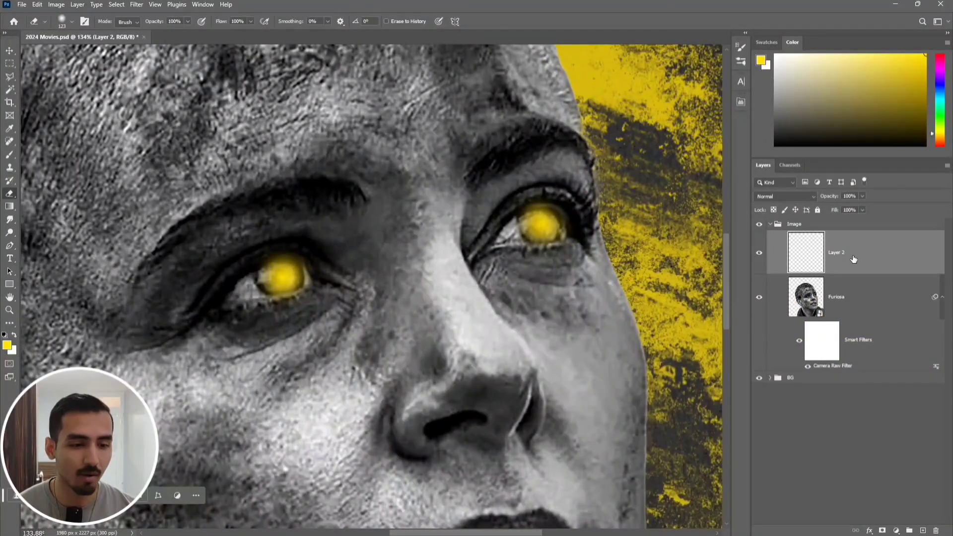
Set the yellow eye layer's blend mode to Overlay and duplicate the layer to strengthen the eye color
left_click(803, 199)
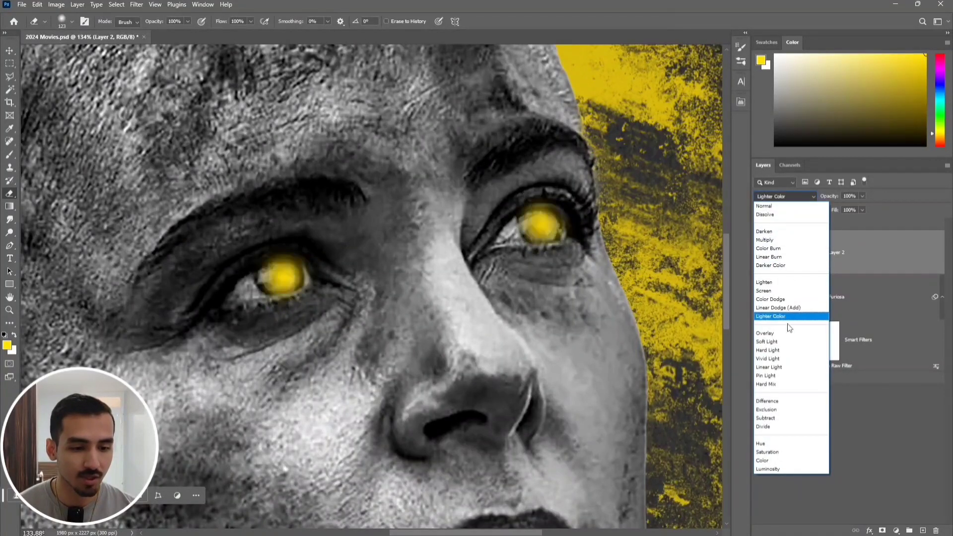
left_click(782, 336)
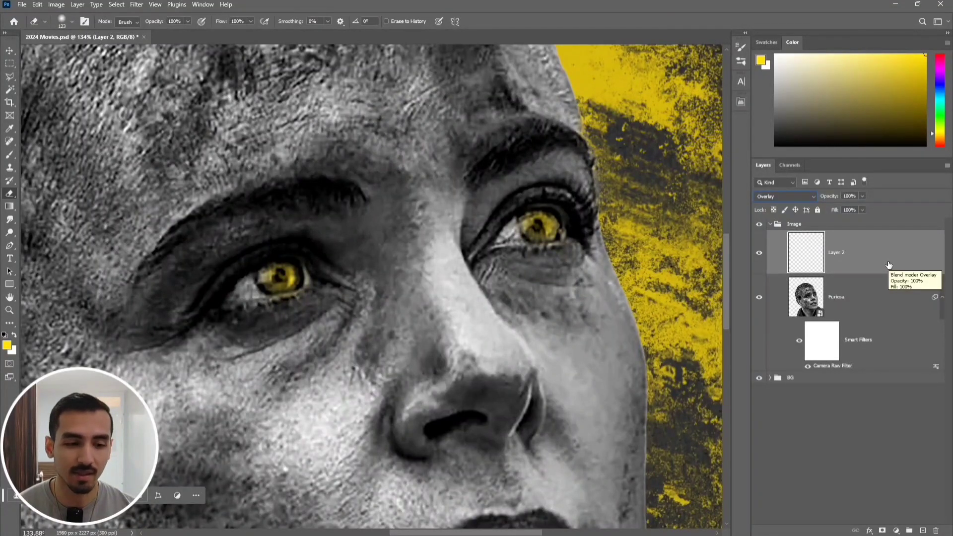
right_click(874, 250)
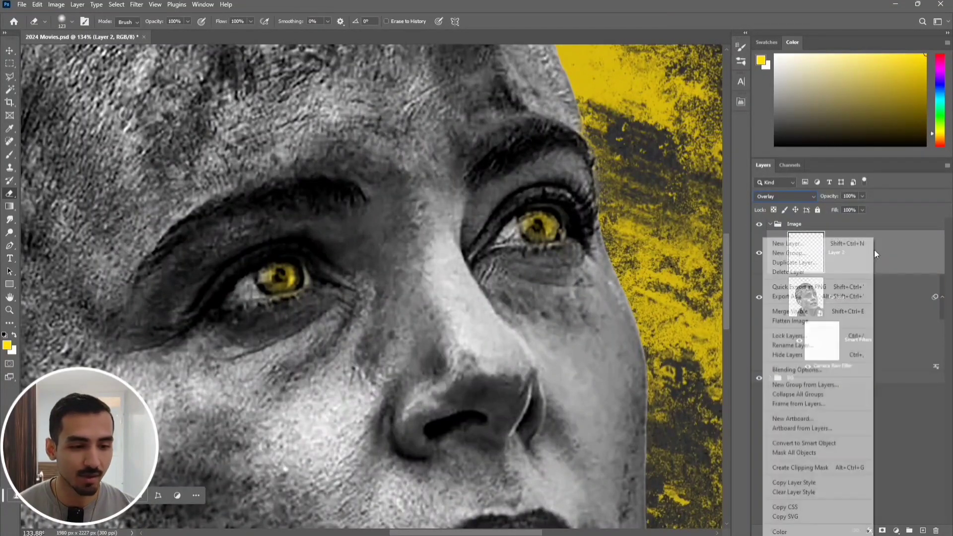
left_click(836, 266)
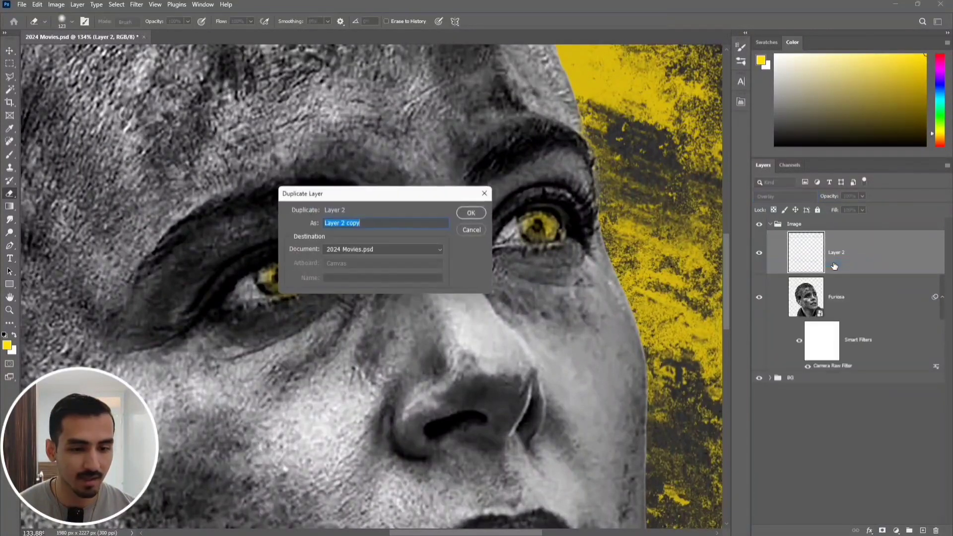
left_click(471, 214)
key("v")
scroll(615, 343, "down", 6)
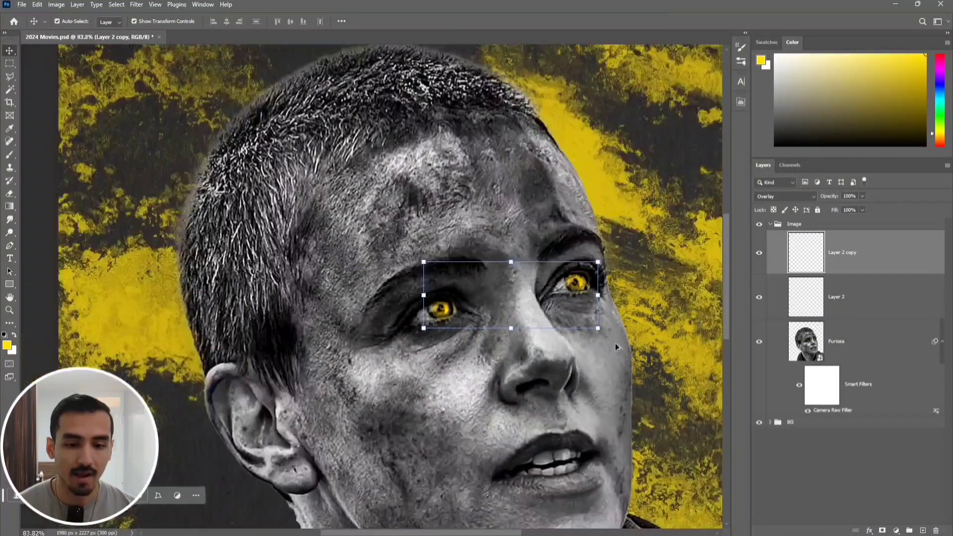
left_click_drag(598, 337, 465, 228)
left_click(689, 326)
scroll(574, 291, "down", 4)
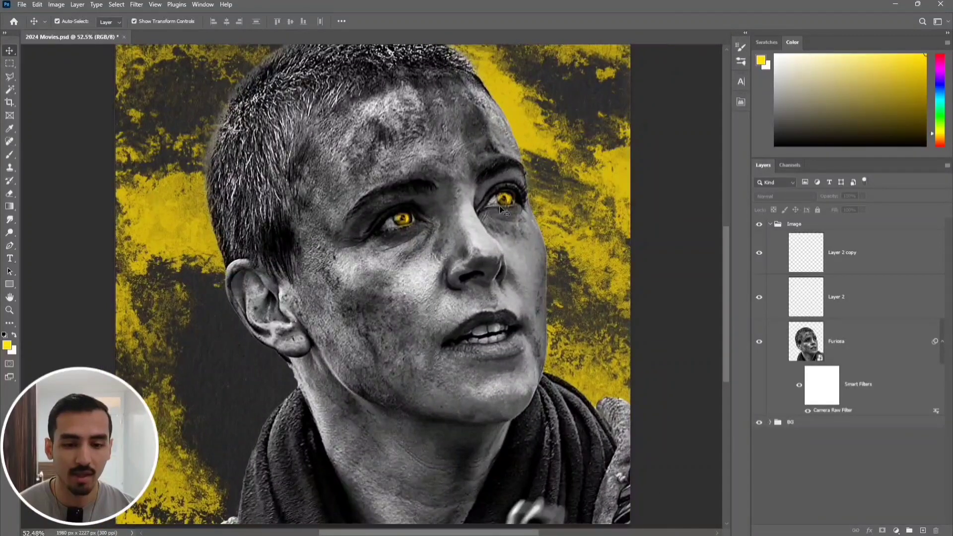
scroll(490, 215, "down", 2)
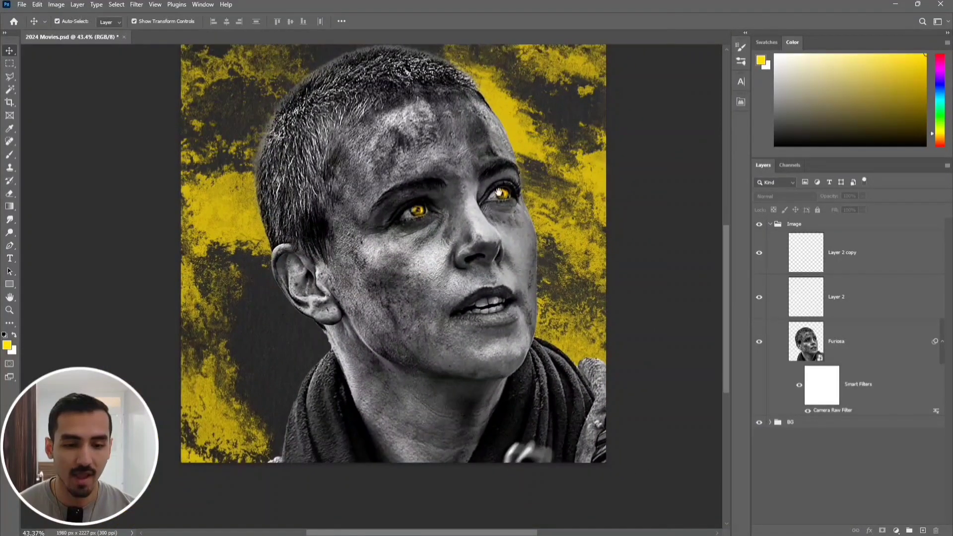
left_click_drag(501, 193, 497, 230)
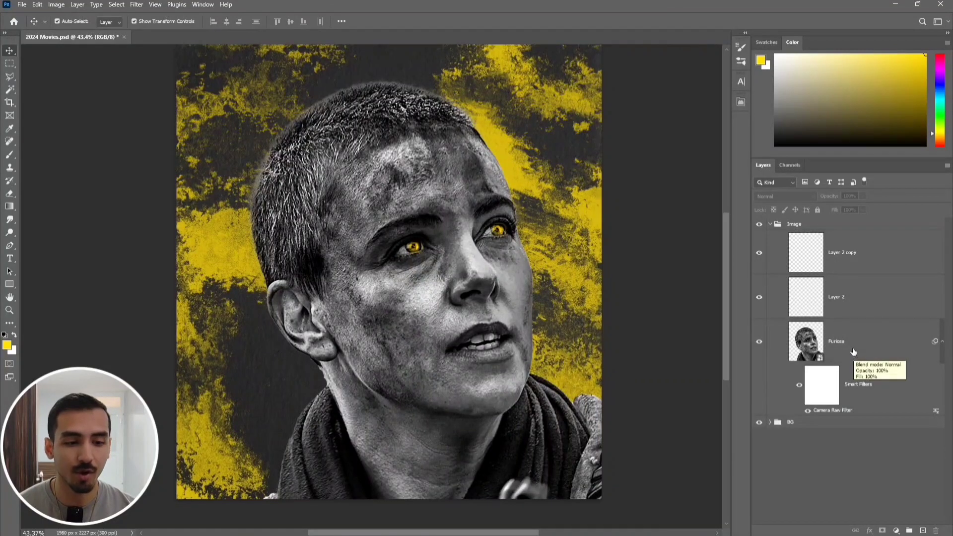
Paint a large soft yellow glow over the whole portrait on a new empty layer, using a 1700 px brush
left_click(923, 530)
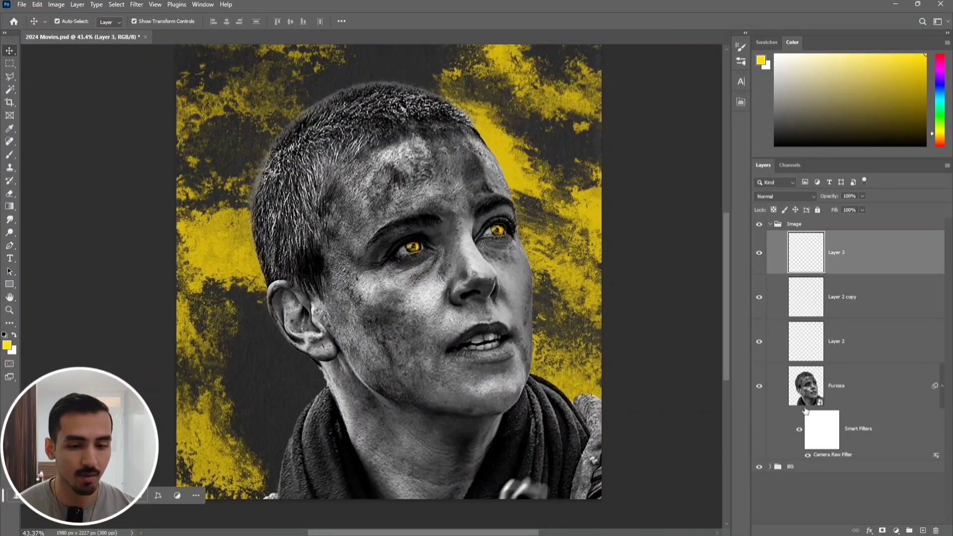
left_click(9, 155)
left_click(72, 22)
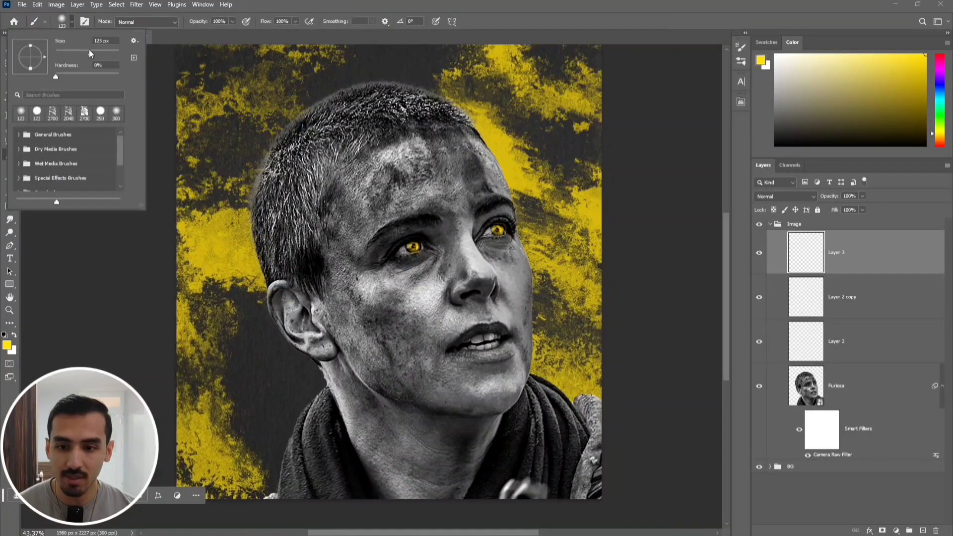
left_click_drag(109, 53, 111, 55)
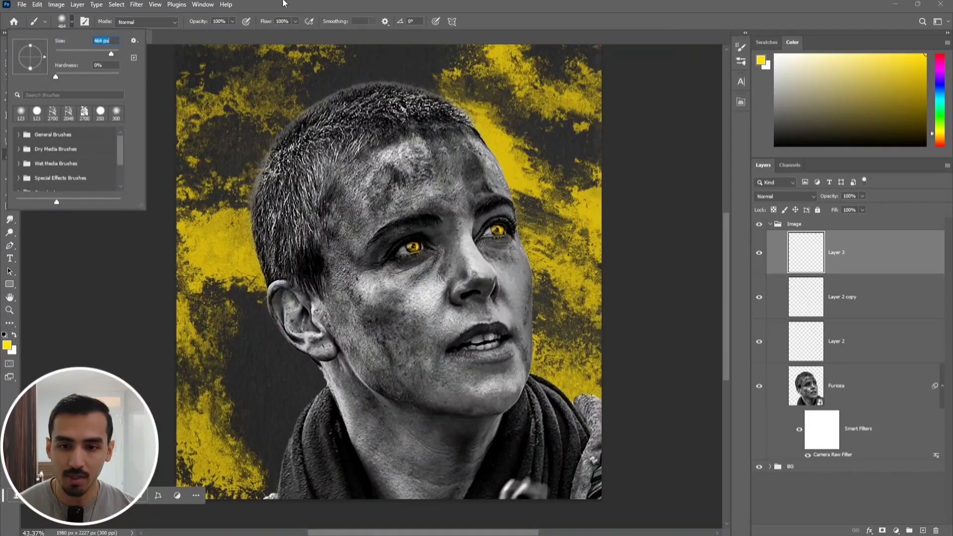
left_click(283, 3)
scroll(365, 237, "down", 5)
key("bracketright")
key("bracketright")
key("bracketright")
key("bracketright")
key("bracketright")
key("bracketright")
key("bracketright")
key("bracketright")
key("bracketright")
key("bracketright")
key("bracketright")
key("bracketright")
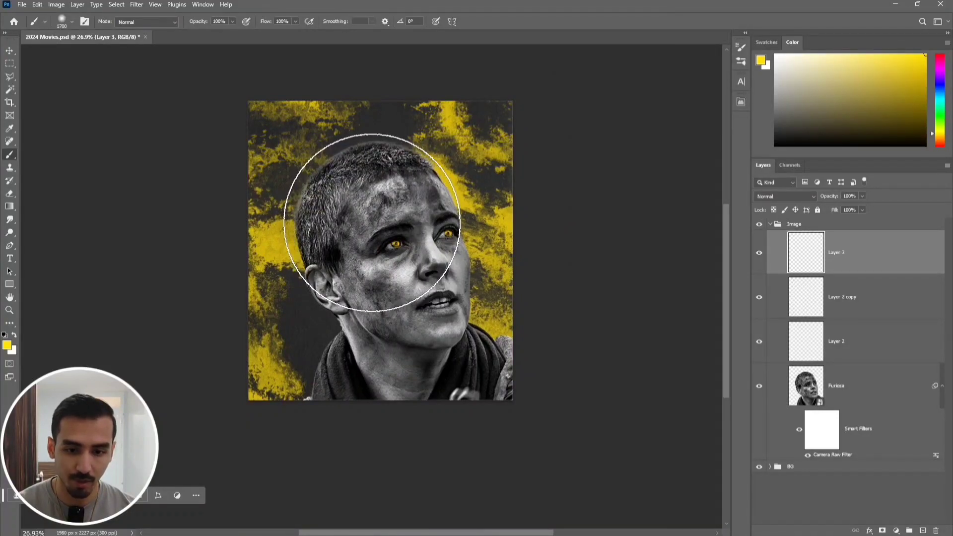
key("bracketright")
key("bracketleft")
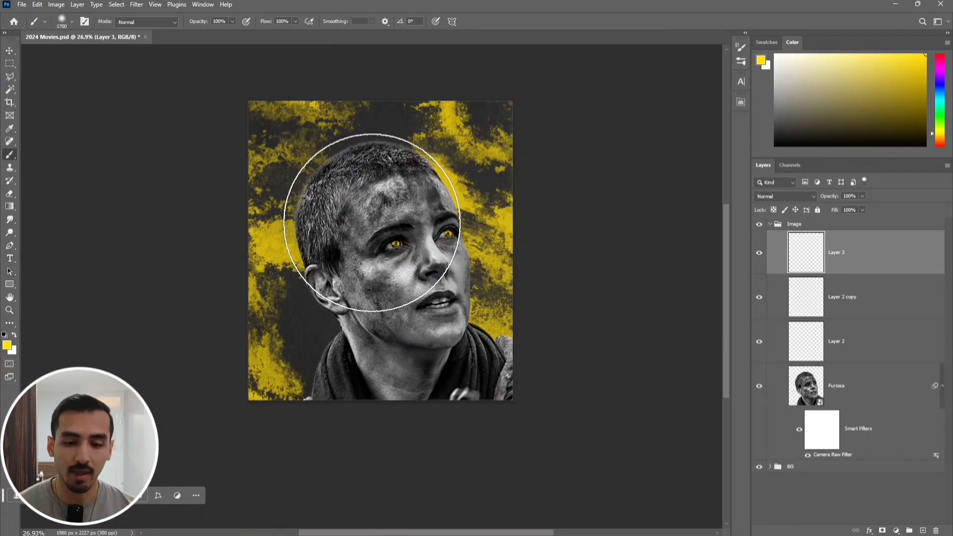
left_click(372, 222)
scroll(392, 238, "down", 2)
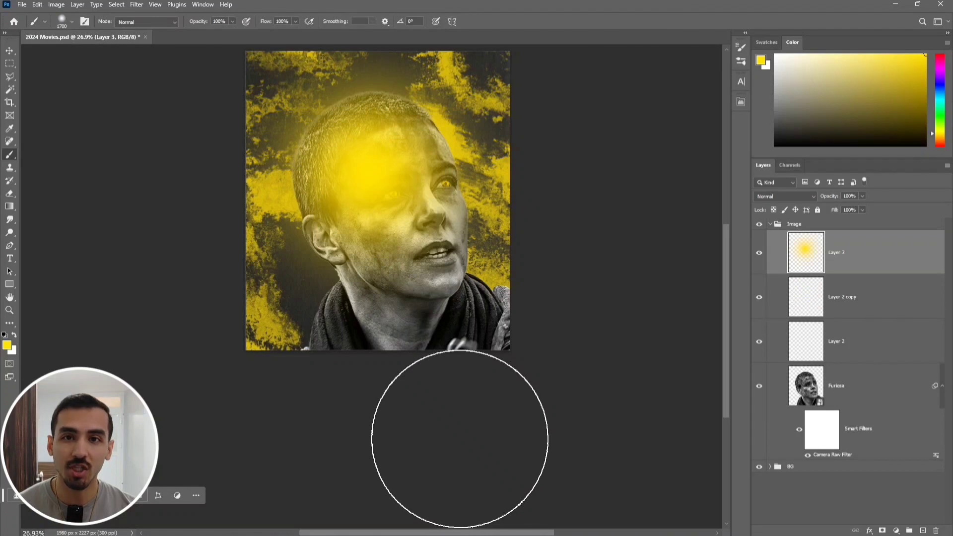
left_click(460, 439, "shift")
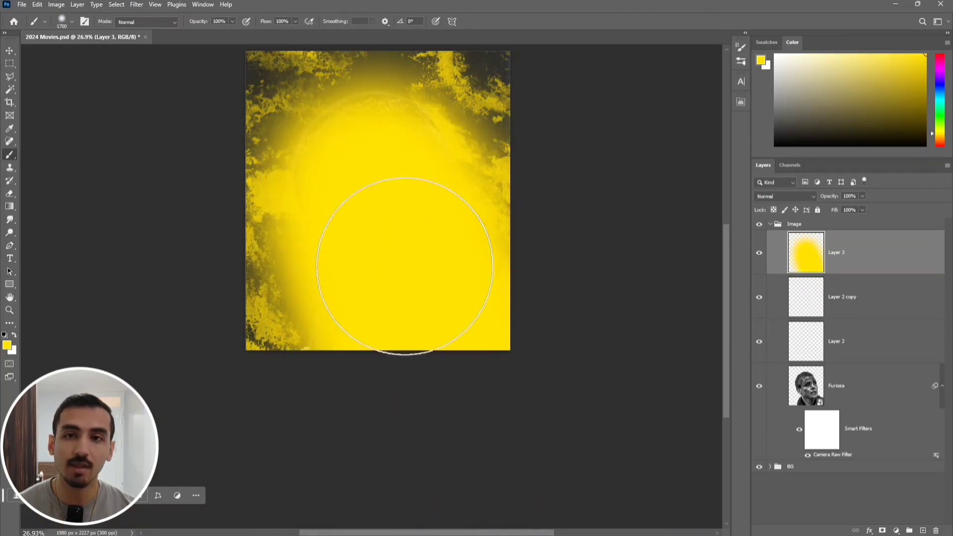
Move the yellow glow layer beneath the Furiosa layer and set its blend mode to Overlay
left_click_drag(894, 251, 883, 442)
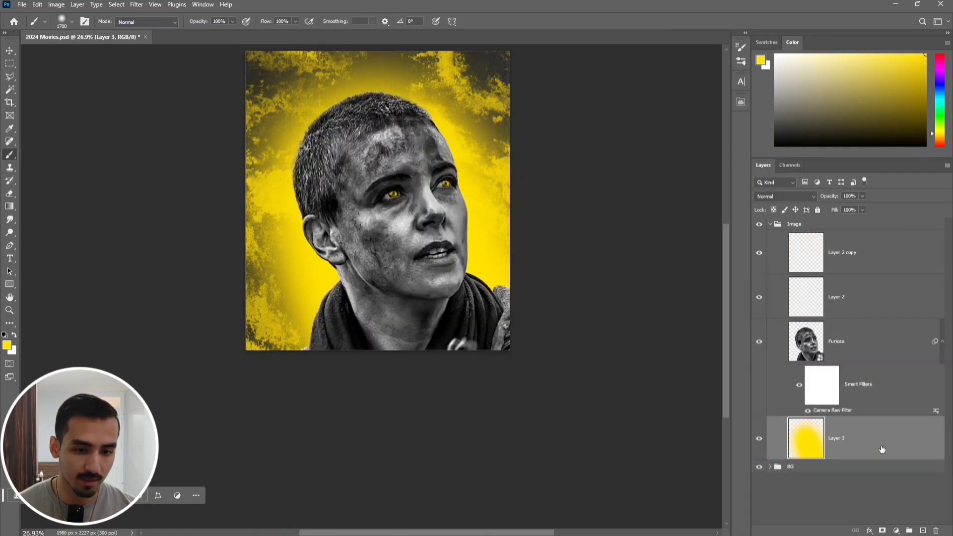
scroll(627, 357, "up", 2)
left_click(944, 347)
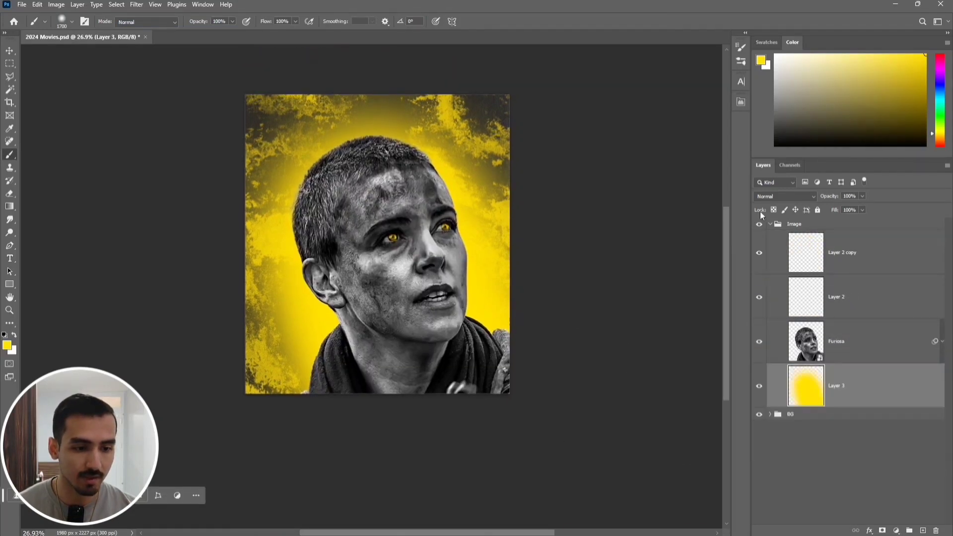
left_click(772, 197)
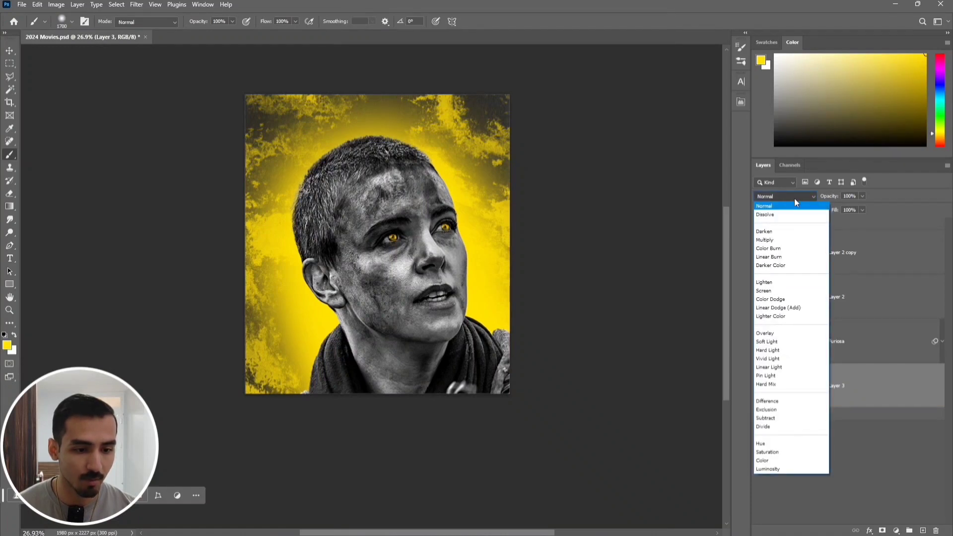
left_click(777, 333)
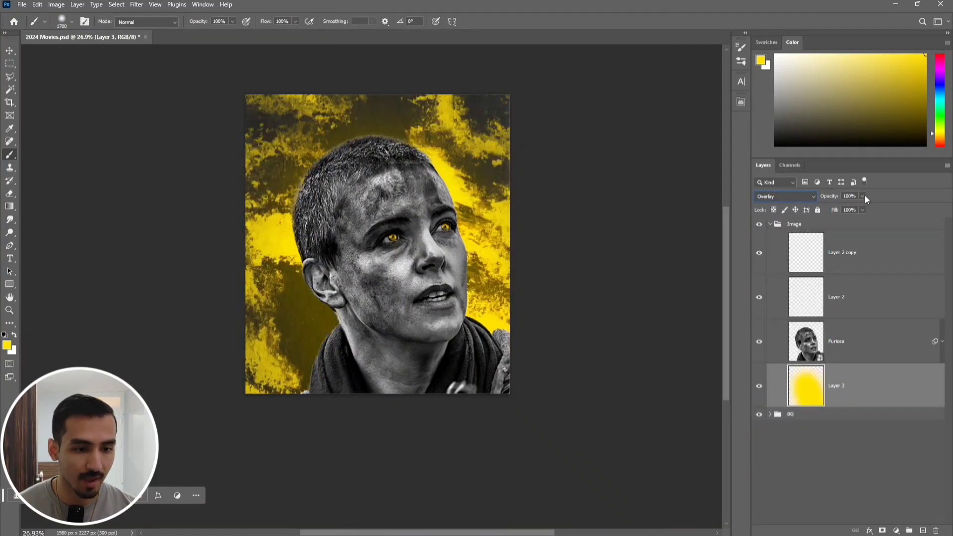
Lower the yellow glow layer's opacity to 20%
left_click(850, 196)
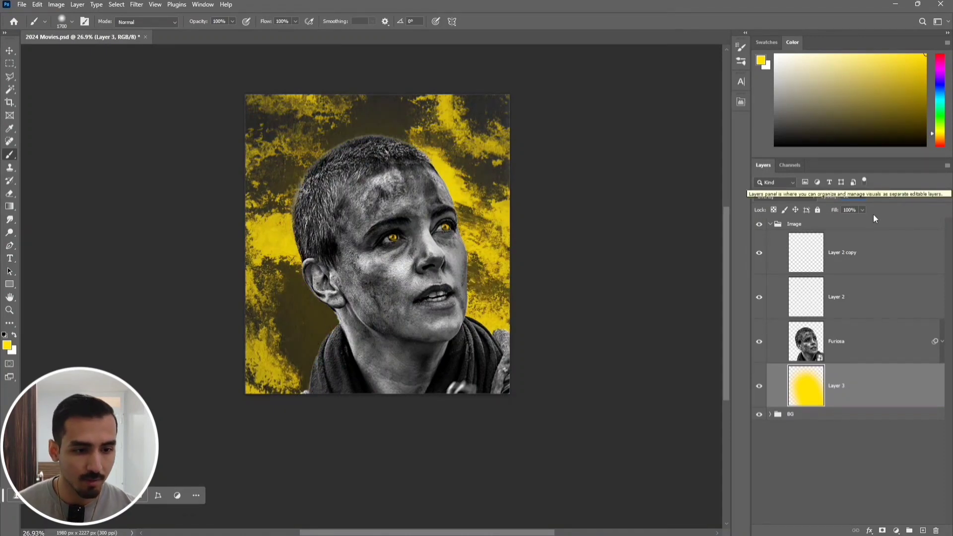
type("50")
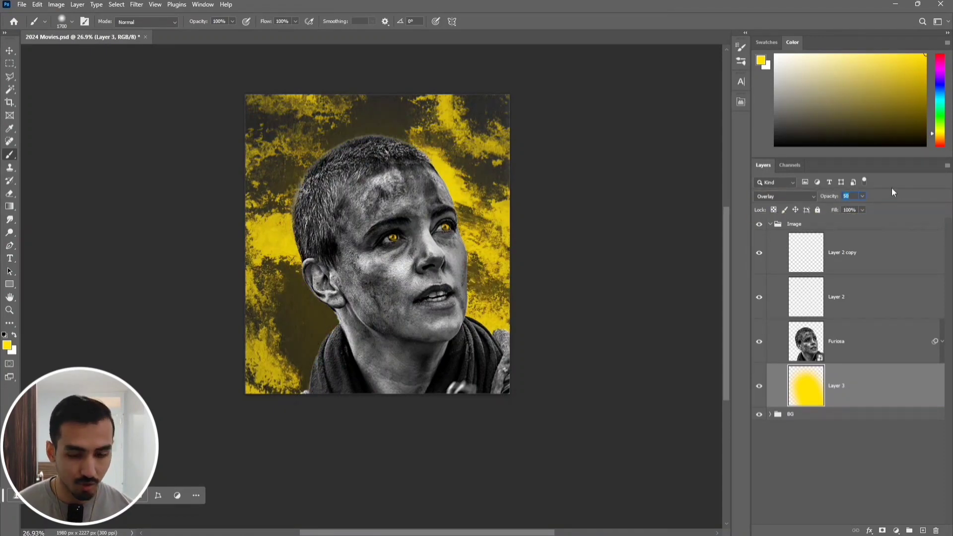
type("30")
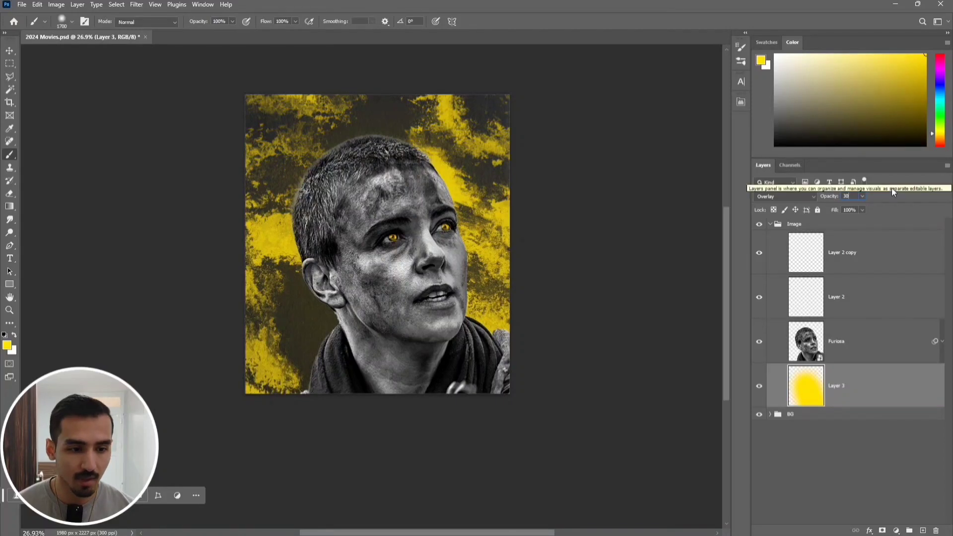
type("20")
key("Return")
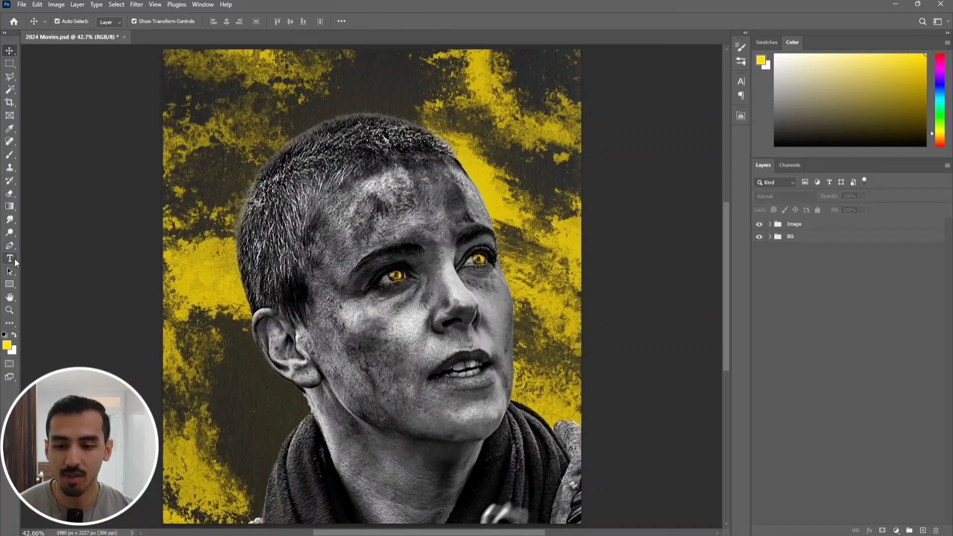
Add a yellow FURIOSA title in Impact over the portrait, with each letter on its own line
left_click(15, 259)
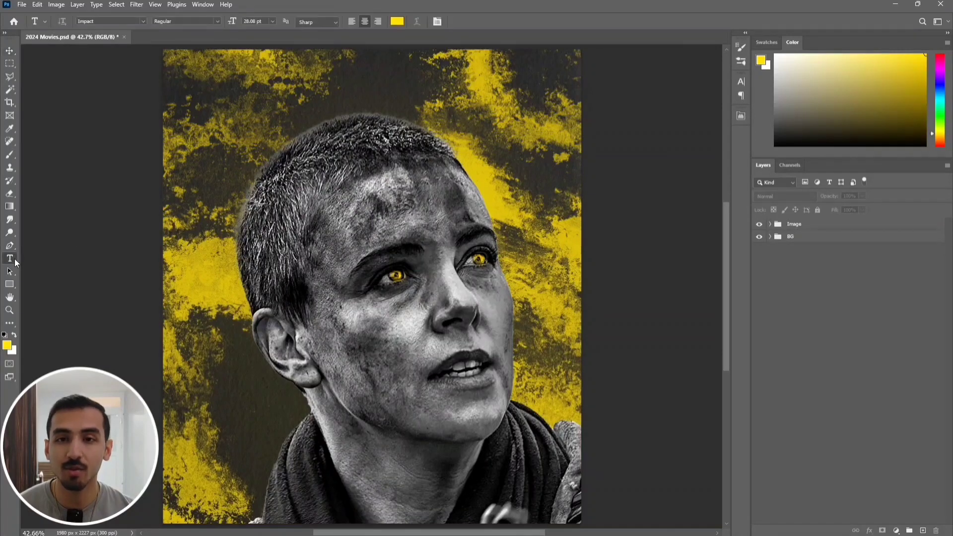
left_click(467, 136)
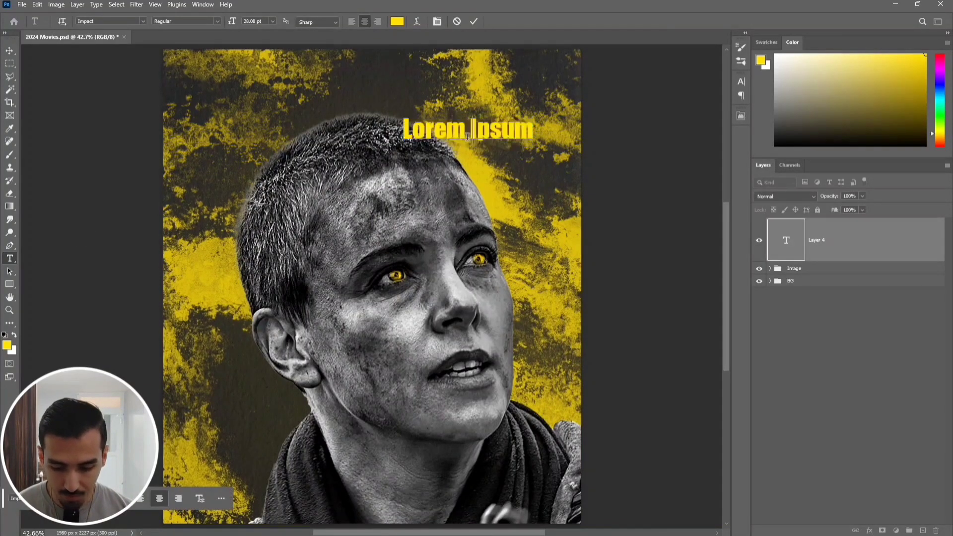
type("F")
key("Return")
type("U")
key("Return")
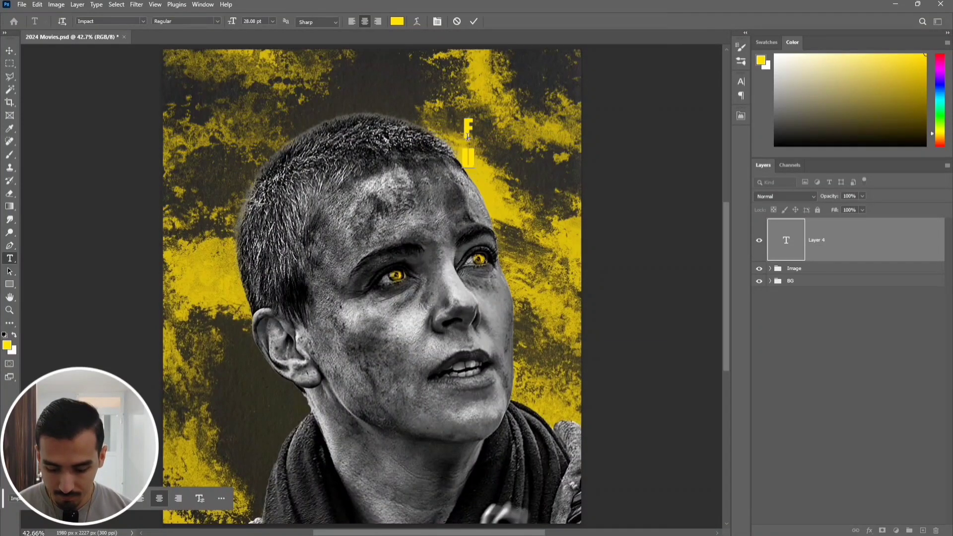
type("R")
key("Return")
type("I")
key("Return")
type("O")
key("Return")
type("S")
key("Return")
type("A")
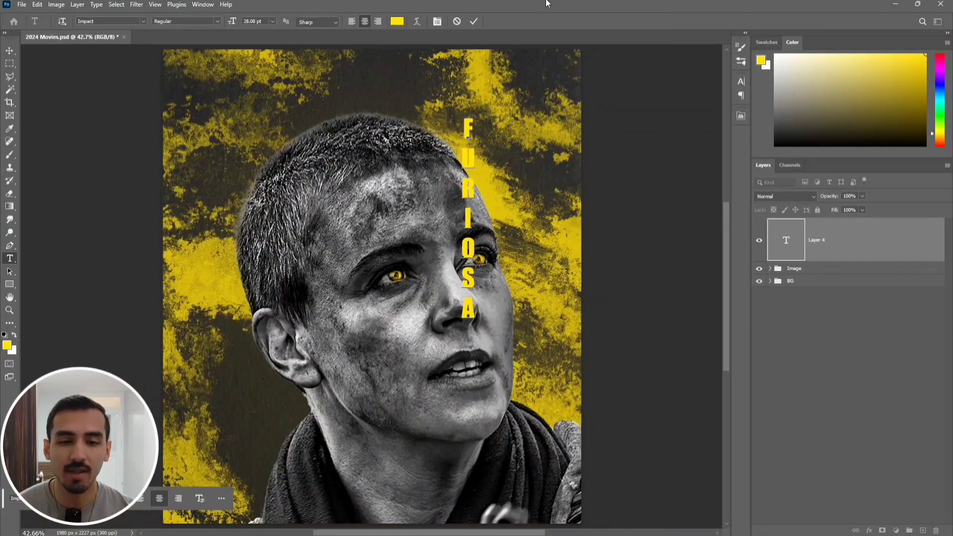
left_click(474, 22)
Move the FURIOSA title along the poster's right edge and scale it to about 204% so it spans nearly the full height
key("v")
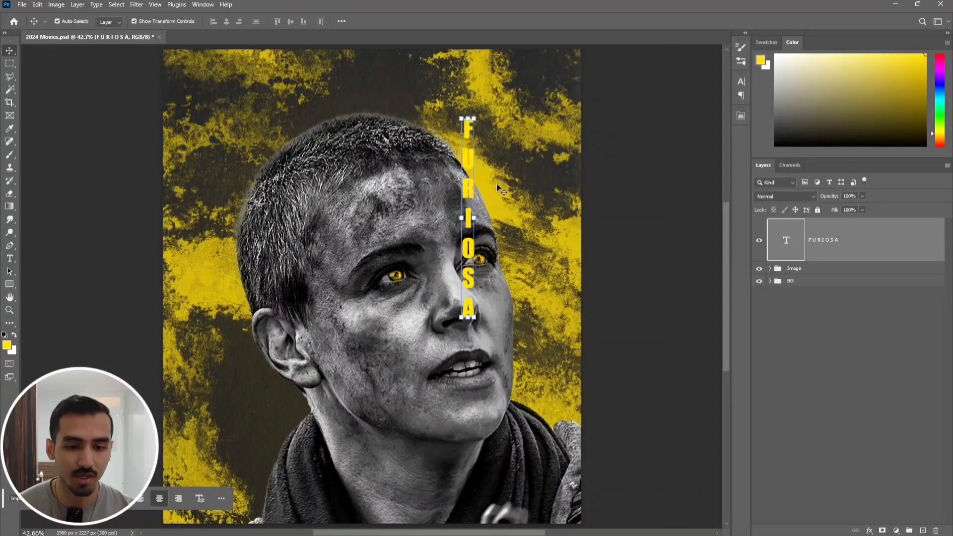
key("ctrl+t")
left_click_drag(466, 187, 556, 233)
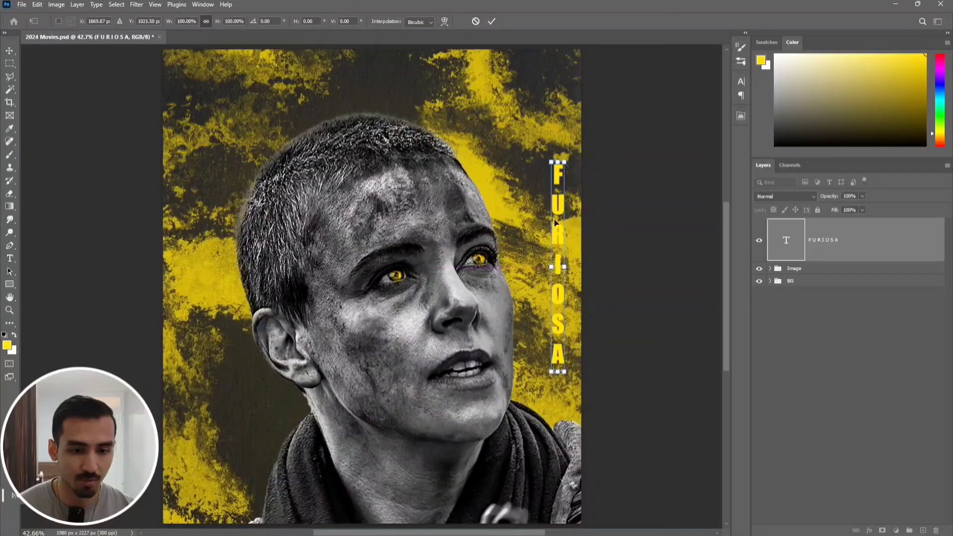
left_click_drag(546, 167, 518, 56)
left_click_drag(559, 139, 560, 147)
left_click_drag(545, 64, 541, 55)
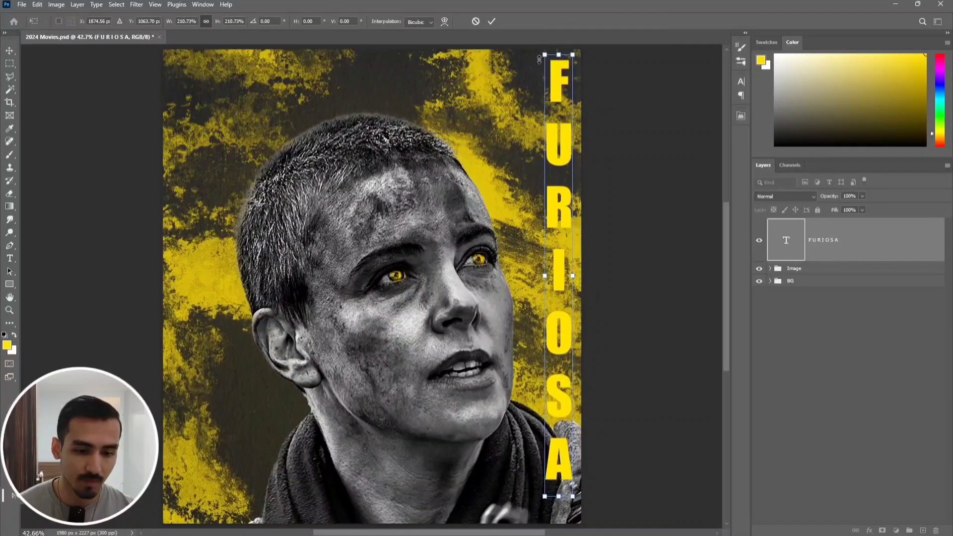
left_click_drag(568, 119, 563, 126)
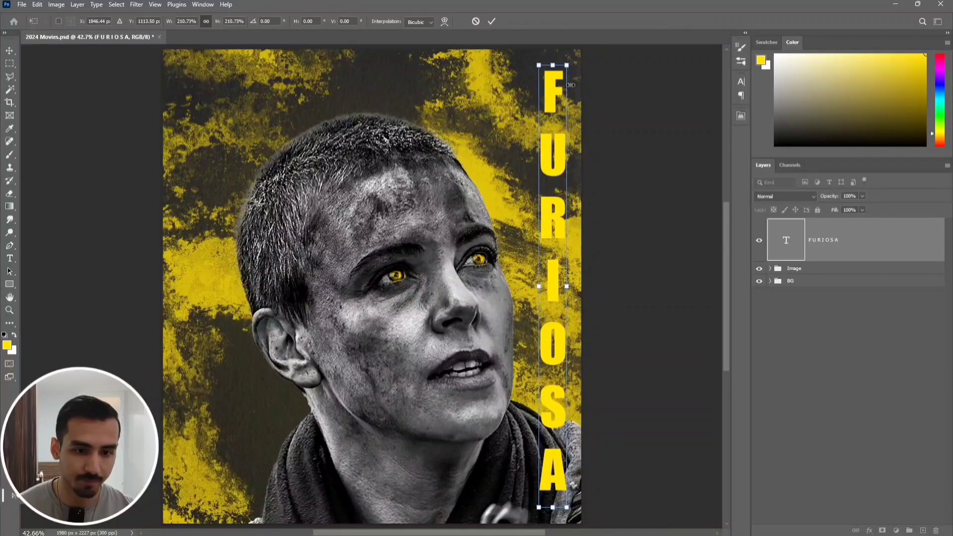
left_click_drag(567, 65, 563, 72)
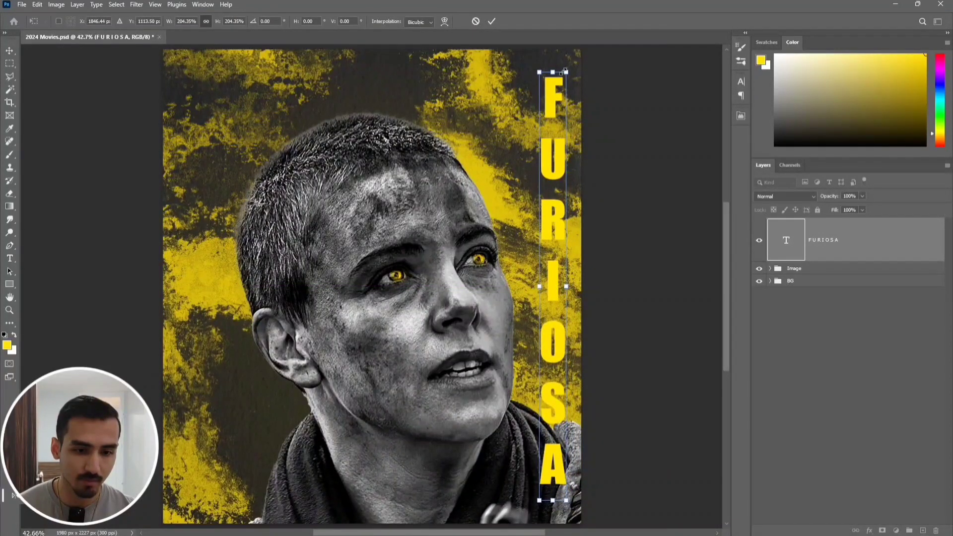
left_click(491, 22)
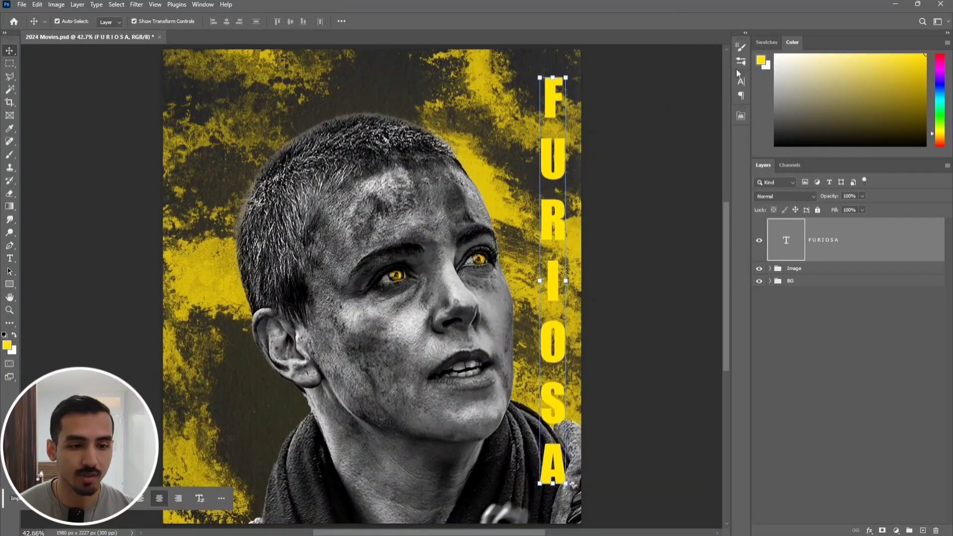
Set the FURIOSA title's font size to 80 pt and its leading to 70 pt
left_click(742, 82)
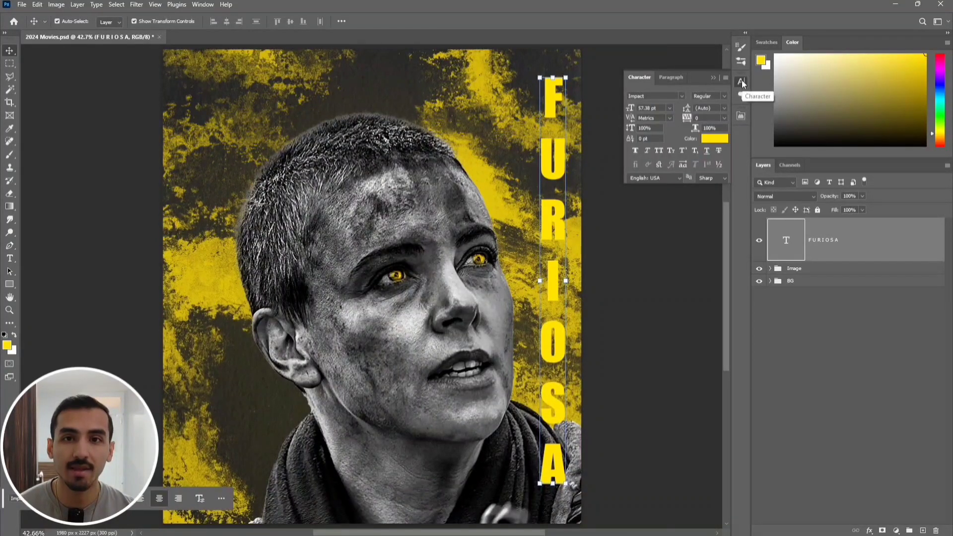
left_click(742, 83)
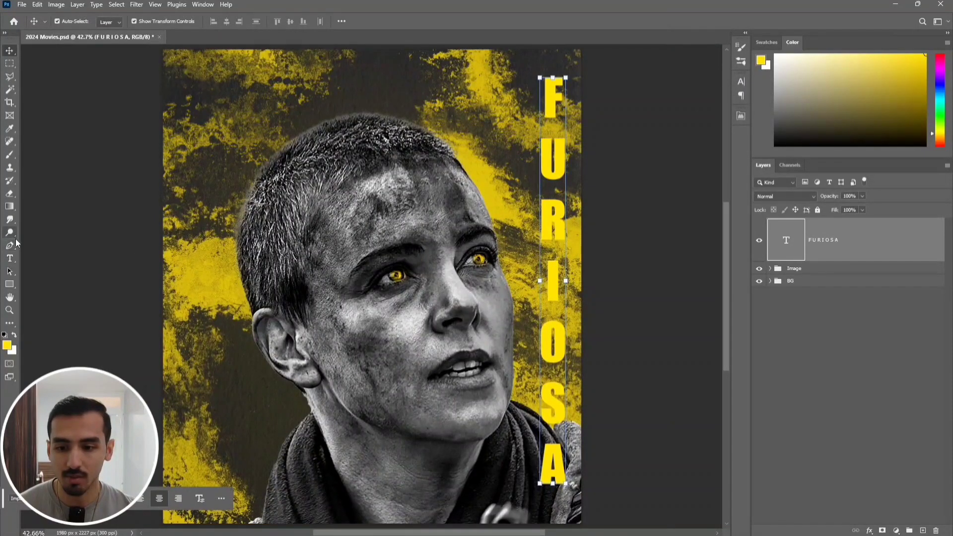
left_click(11, 258)
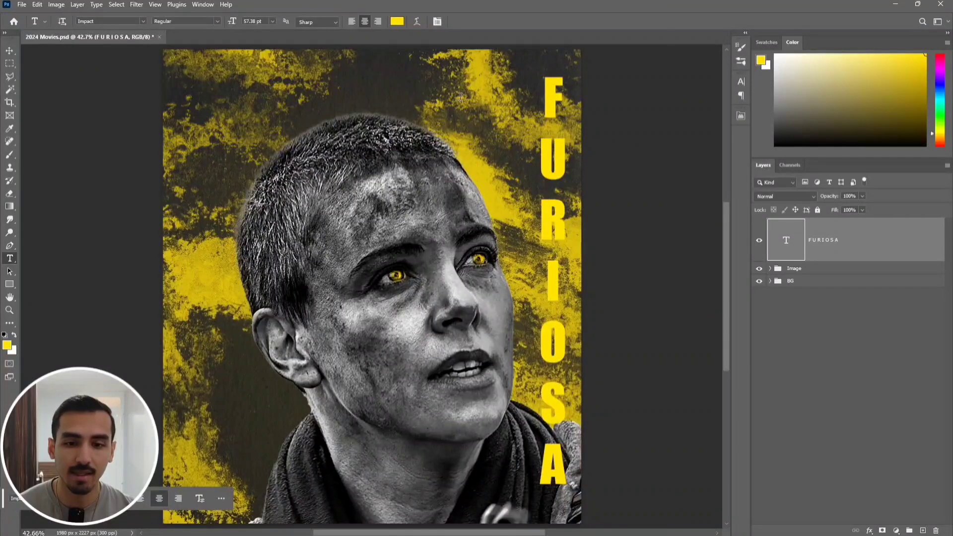
left_click(437, 22)
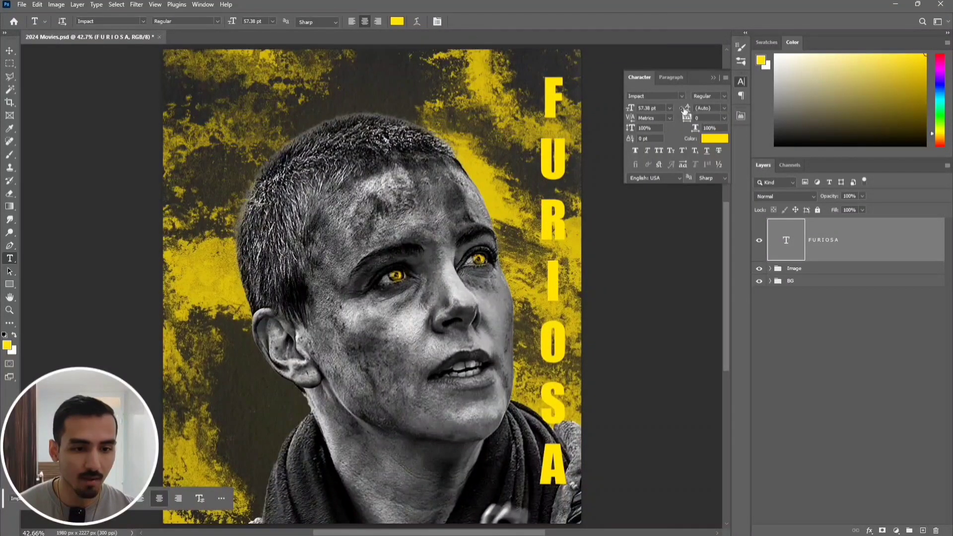
left_click_drag(687, 112, 686, 109)
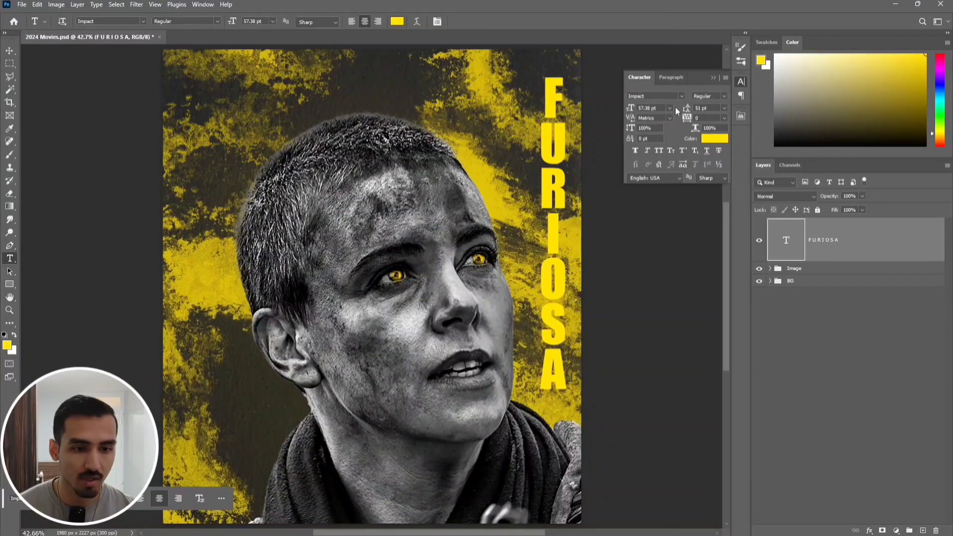
double_click(645, 109)
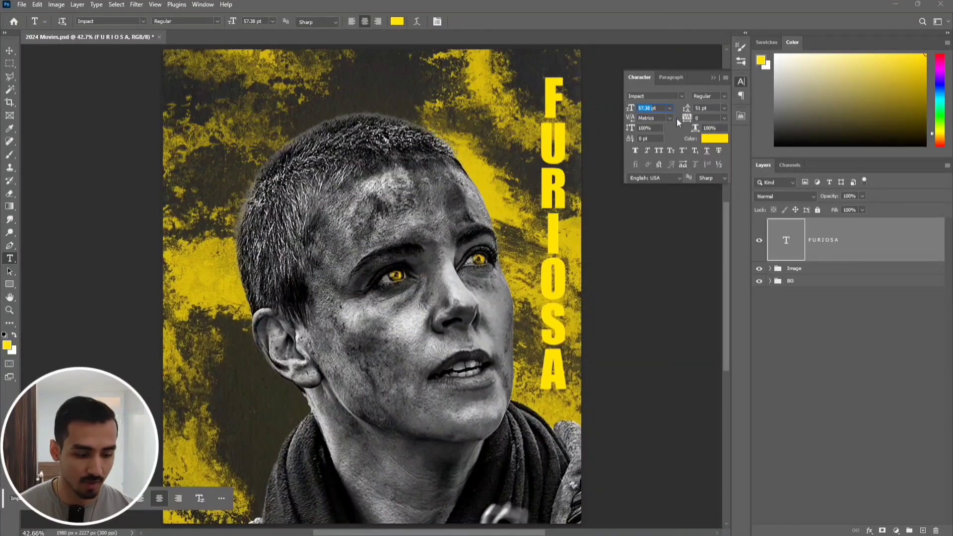
type("80")
key("Return")
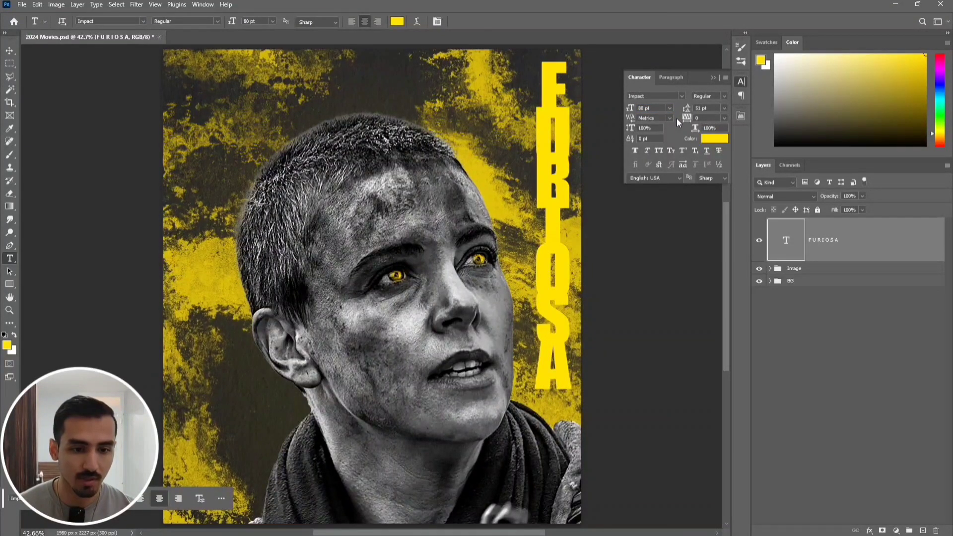
left_click_drag(686, 112, 688, 113)
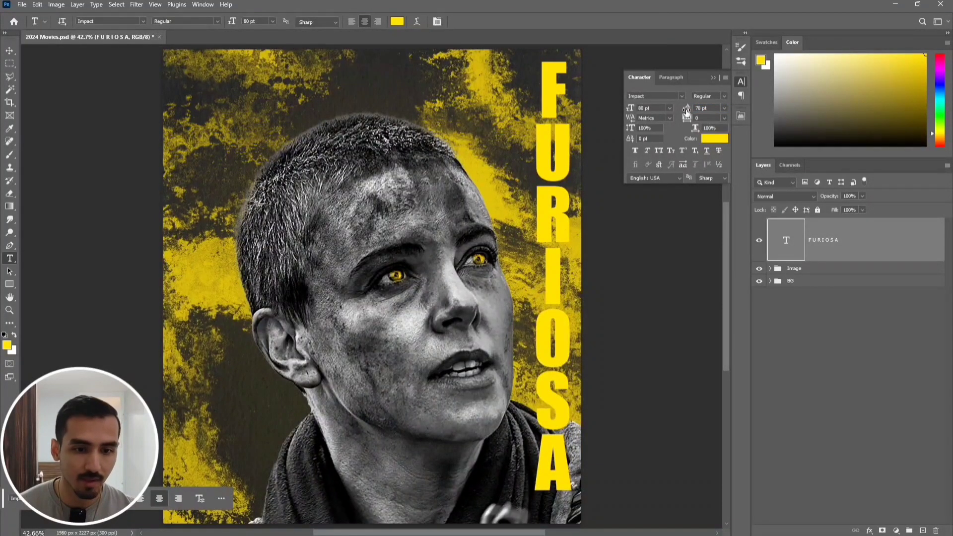
left_click(714, 78)
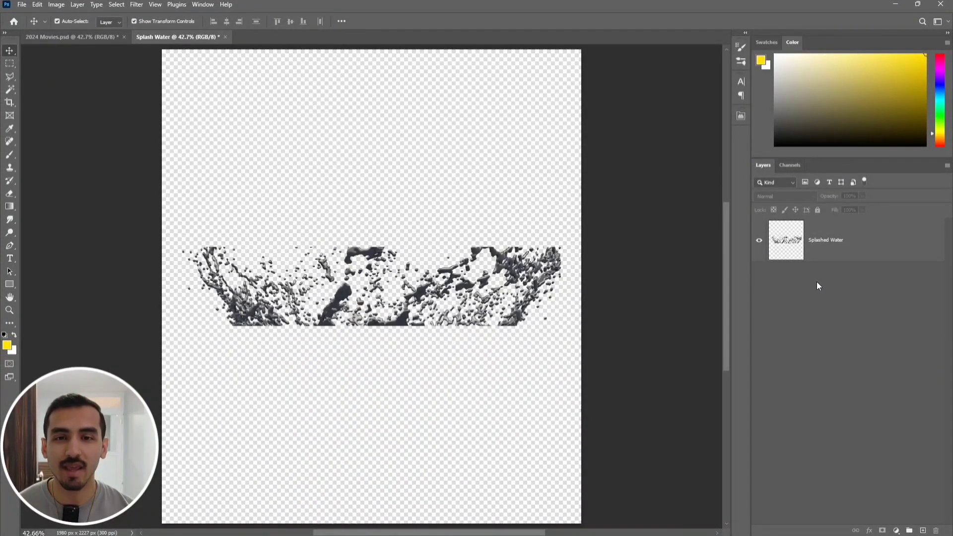
Apply a Color Overlay to the Splashed Water layer and set the overlay color's hue to 40°
scroll(395, 301, "up", 2)
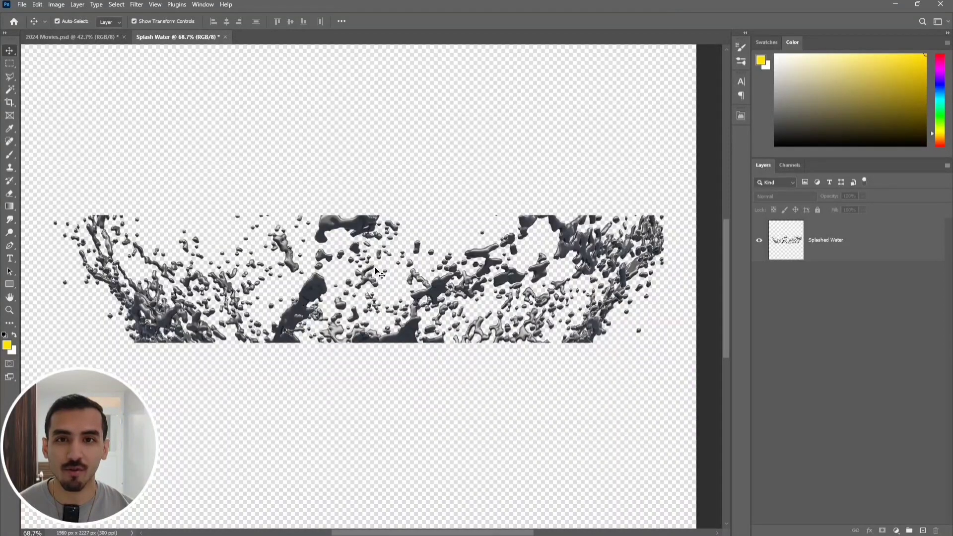
left_click(860, 255)
left_click(864, 530)
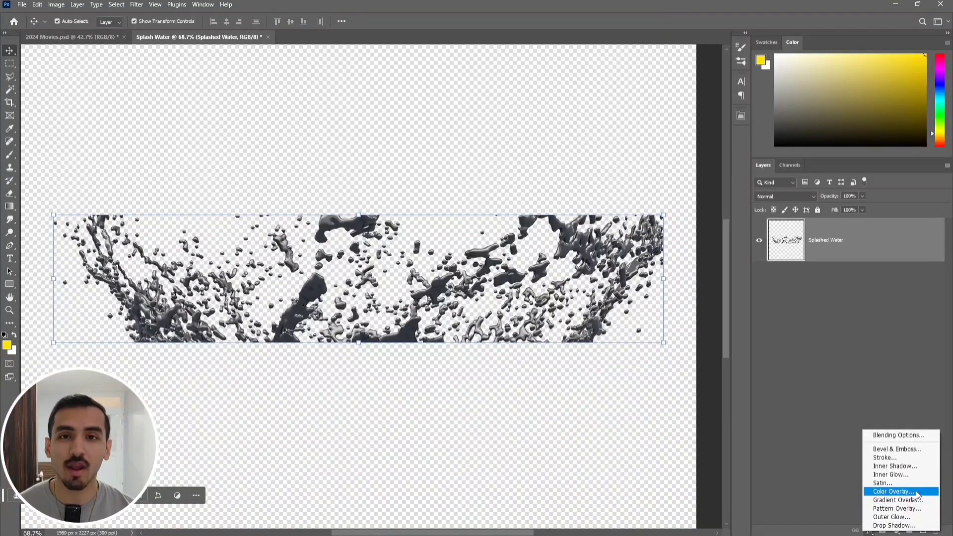
left_click(894, 492)
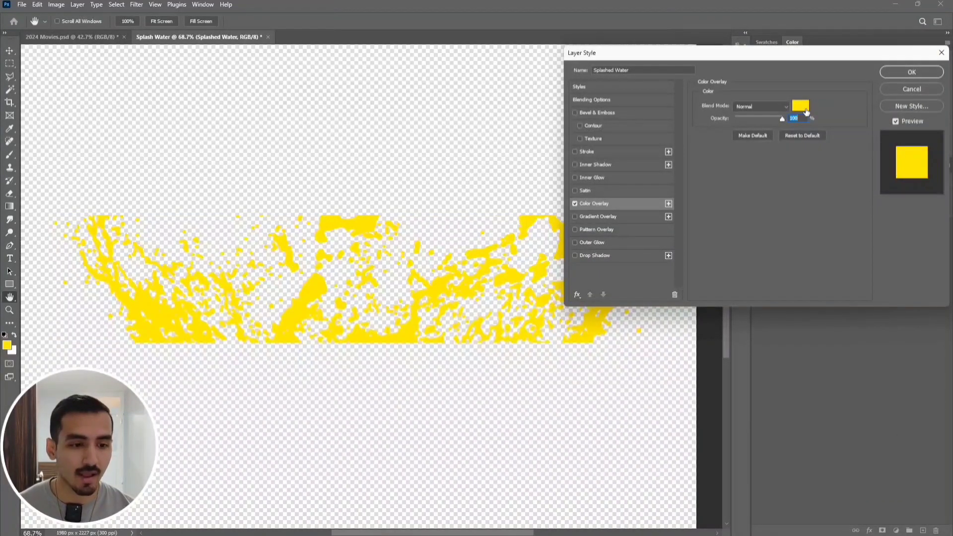
left_click(800, 106)
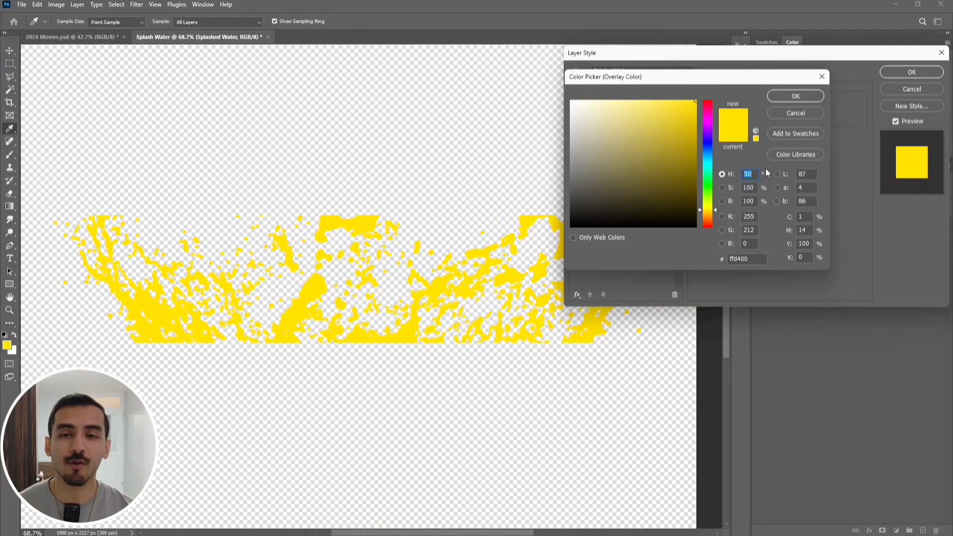
type("40")
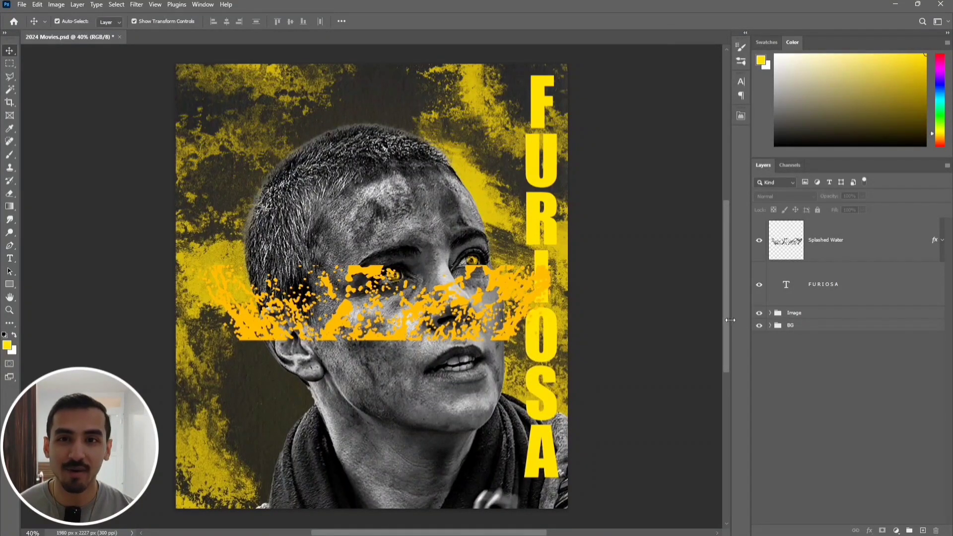
Rotate the Splashed Water layer 90°, enlarge it to about 118% and position it over the FURIOSA title
left_click(825, 261)
key("ctrl+t")
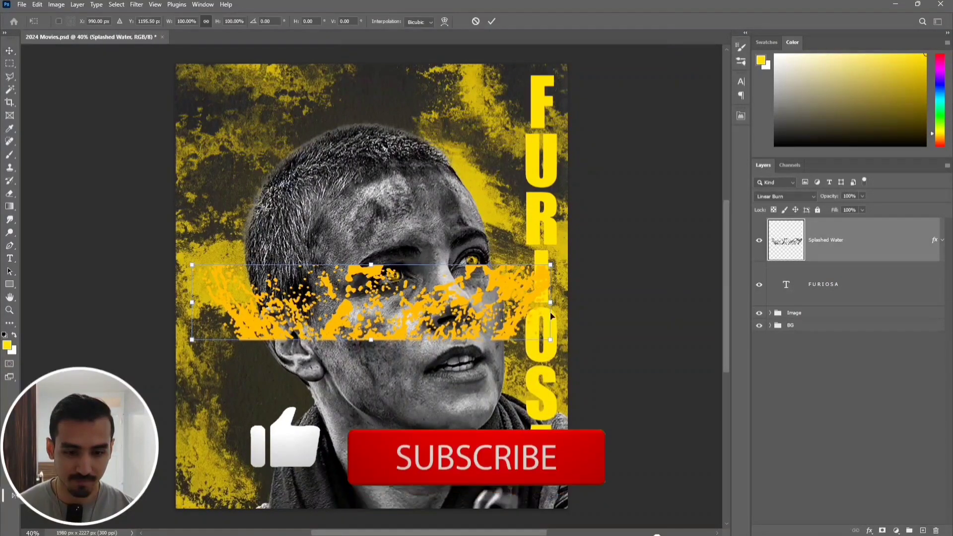
left_click_drag(561, 303, 374, 469)
left_click_drag(383, 366, 489, 340)
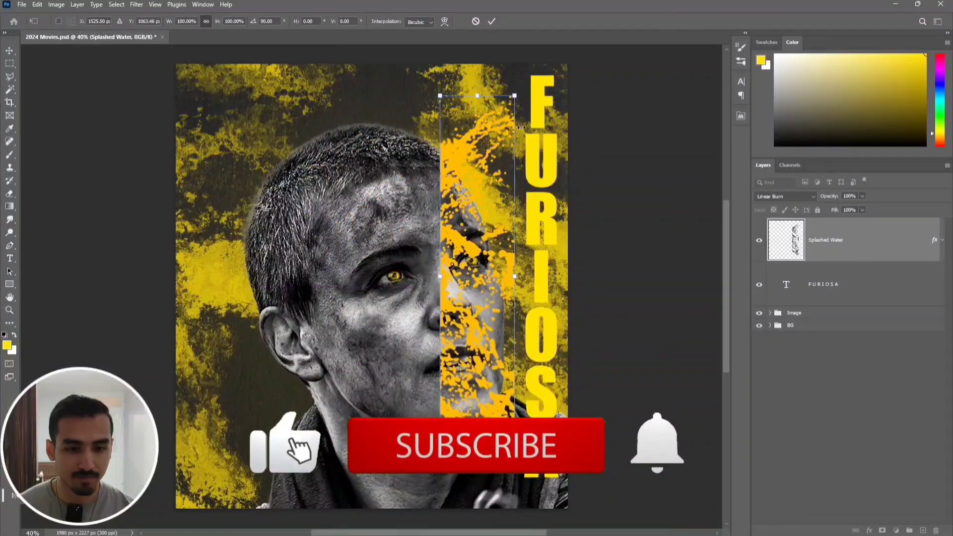
left_click_drag(515, 95, 552, 70)
left_click_drag(516, 157, 580, 148)
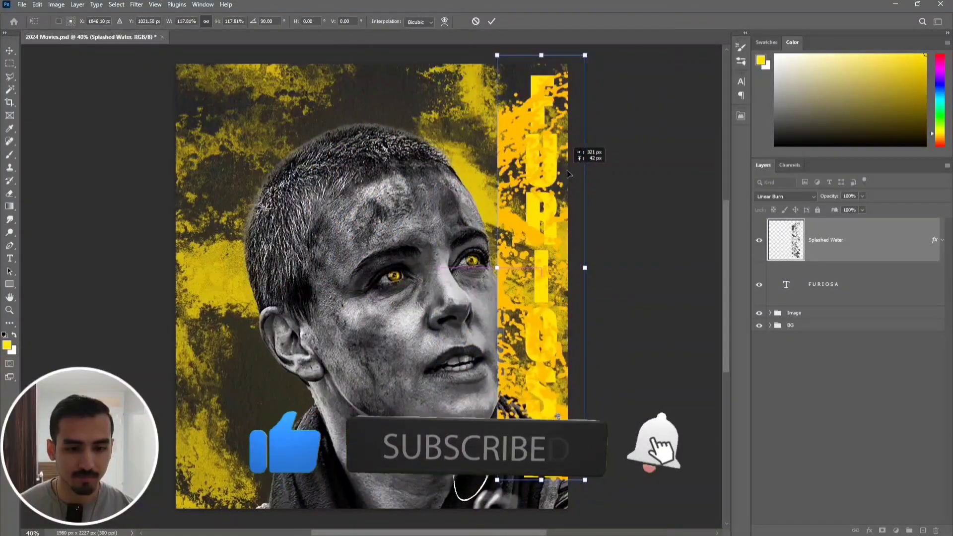
key("Return")
left_click(791, 393)
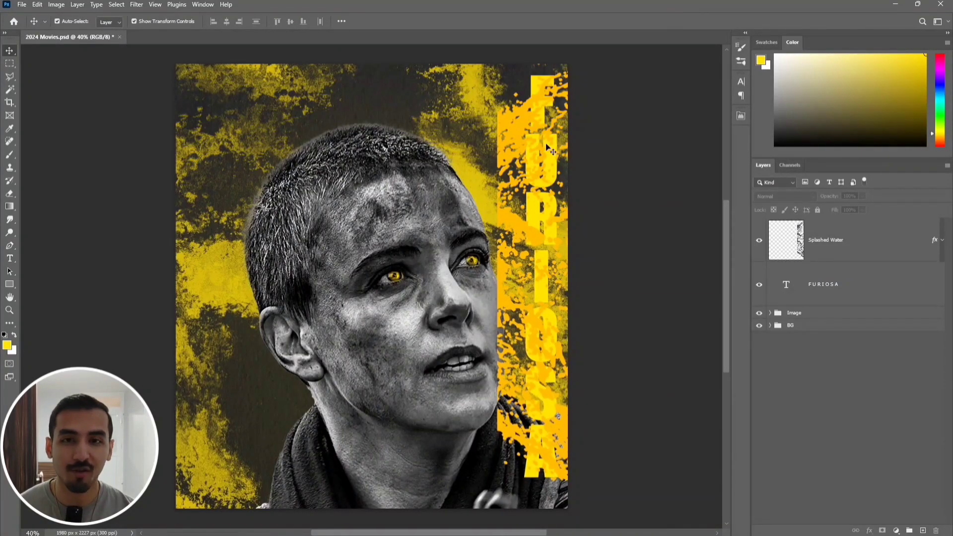
Load the FURIOSA letter shapes as a selection while keeping the Splashed Water layer active
scroll(632, 301, "up", 2)
left_click_drag(623, 305, 545, 316)
left_click(861, 241)
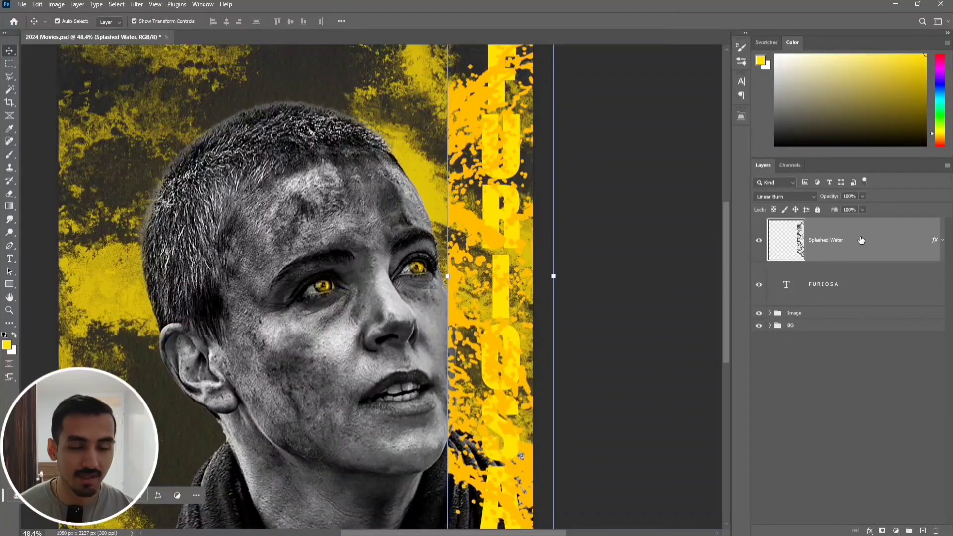
key("ctrl")
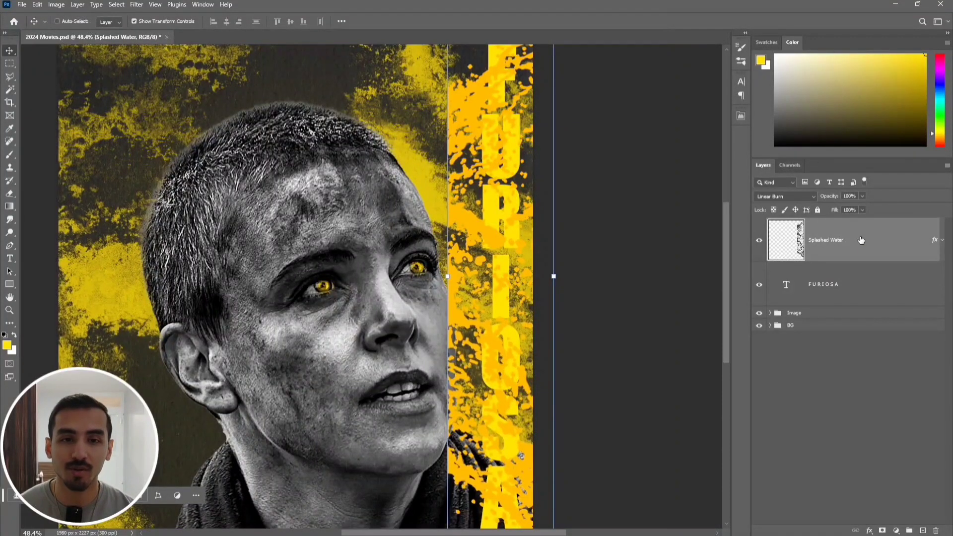
left_click(793, 284, "ctrl")
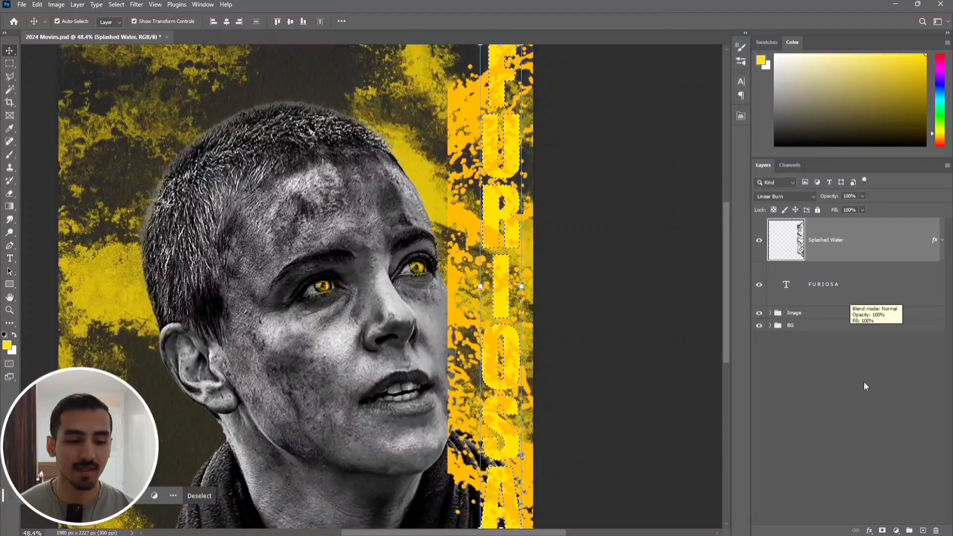
Add a layer mask that limits the Splashed Water layer to the selected FURIOSA letter shapes, and deselect the layer
left_click(883, 531)
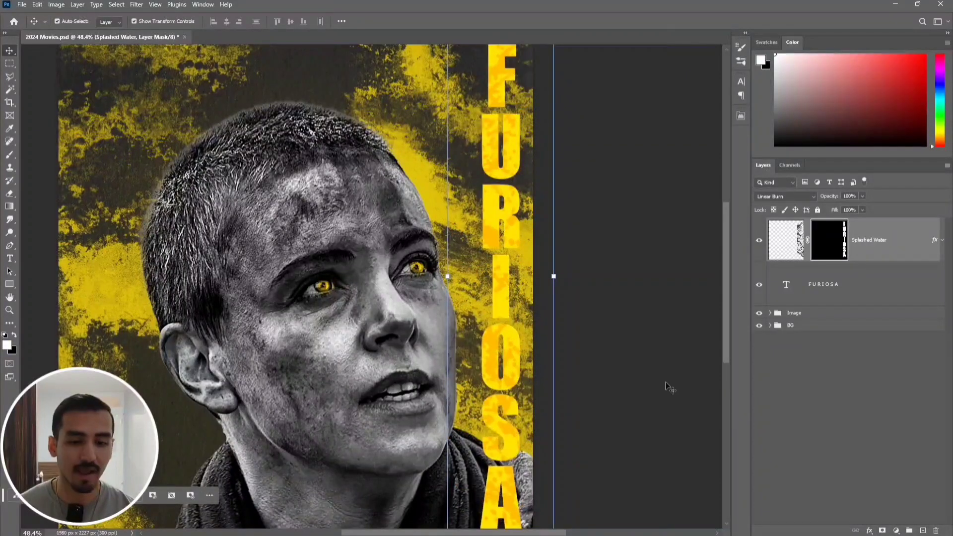
scroll(669, 387, "down", 2)
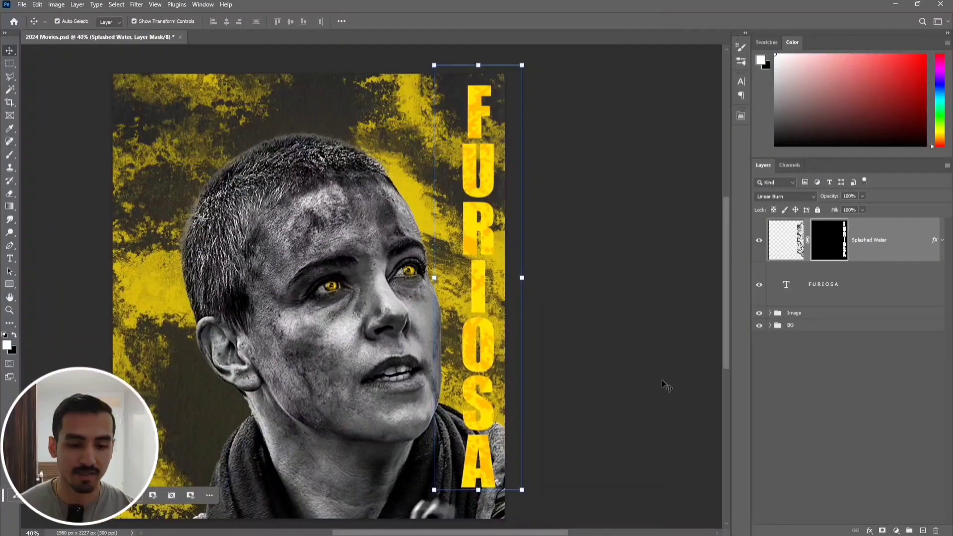
left_click(768, 194)
left_click(785, 262)
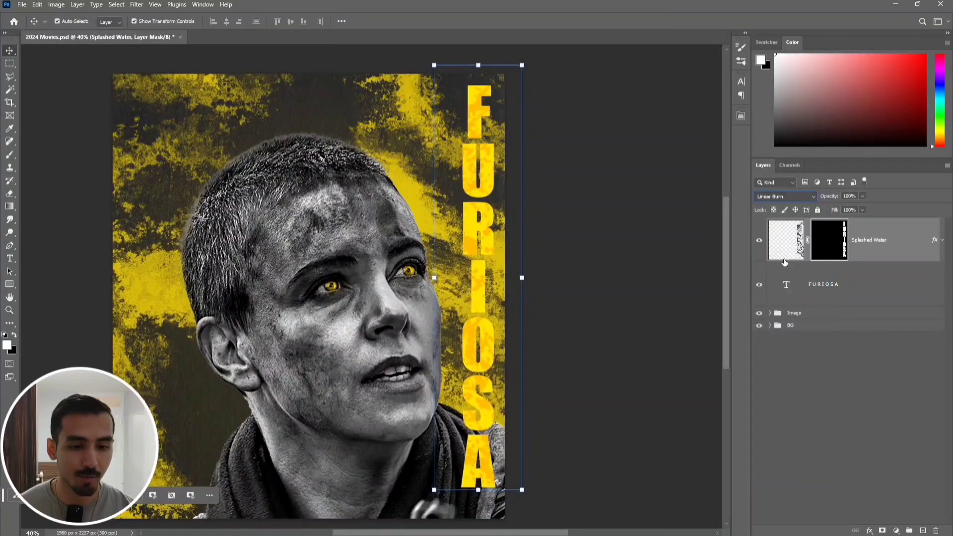
left_click(793, 364)
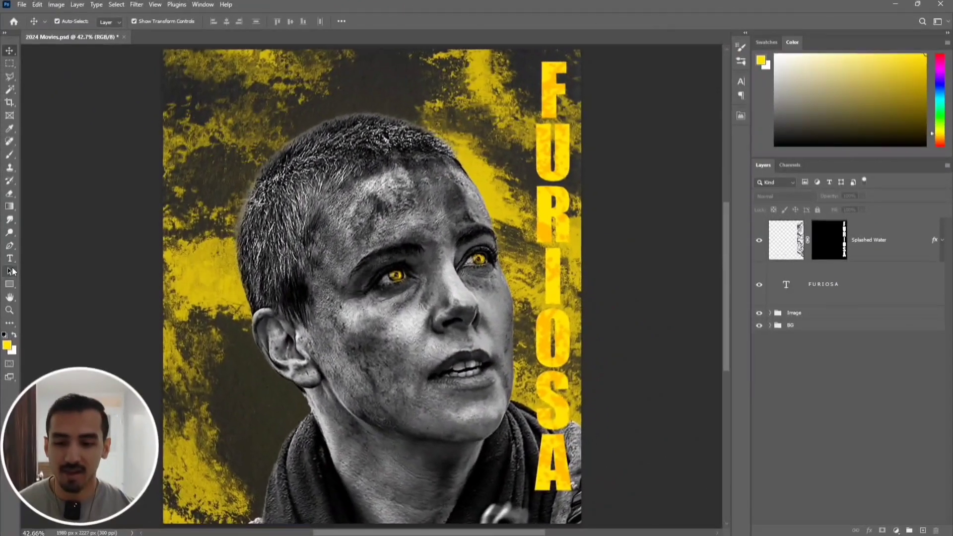
Add a 22 pt yellow Impact text reading "2024" in the poster's upper-left area
left_click(11, 260)
scroll(179, 113, "up", 5)
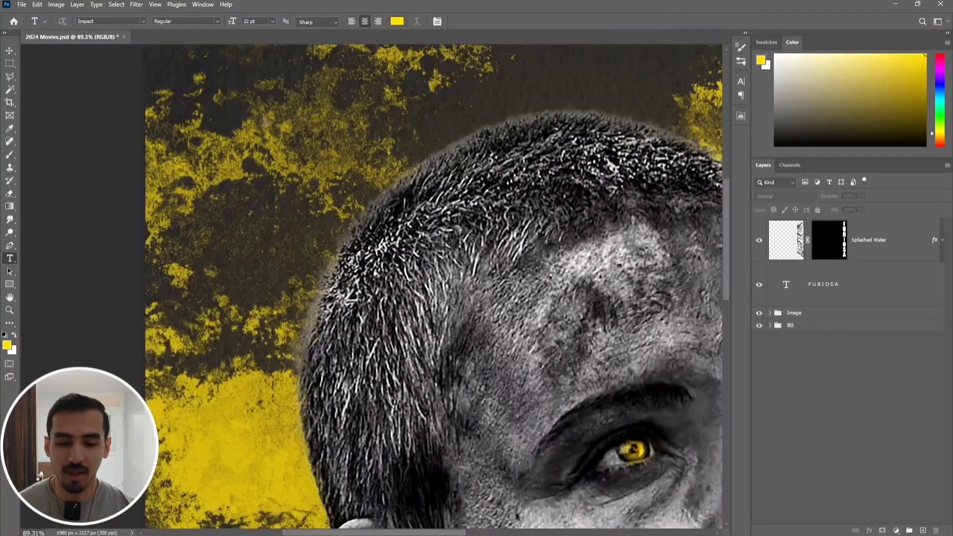
left_click_drag(309, 171, 358, 250)
left_click(336, 154)
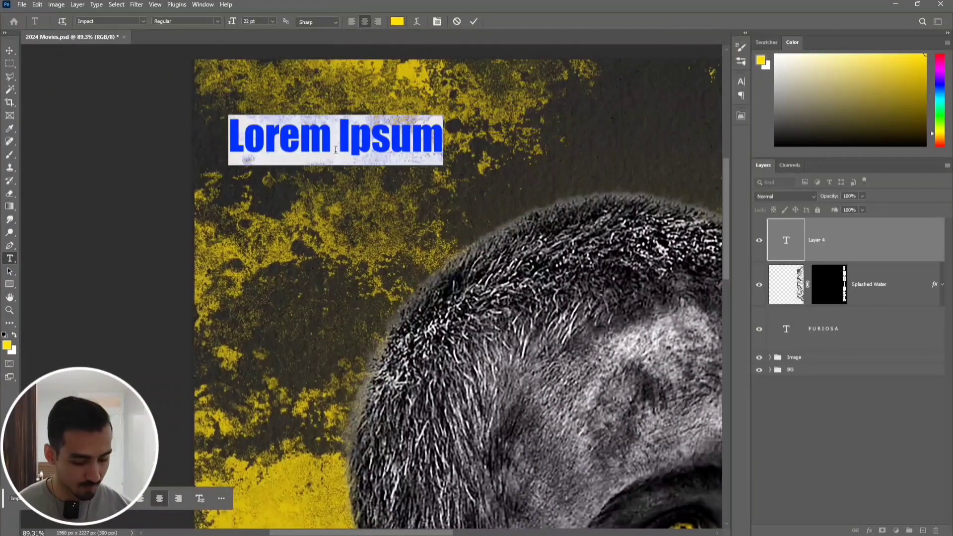
type("2024")
key("ctrl+Return")
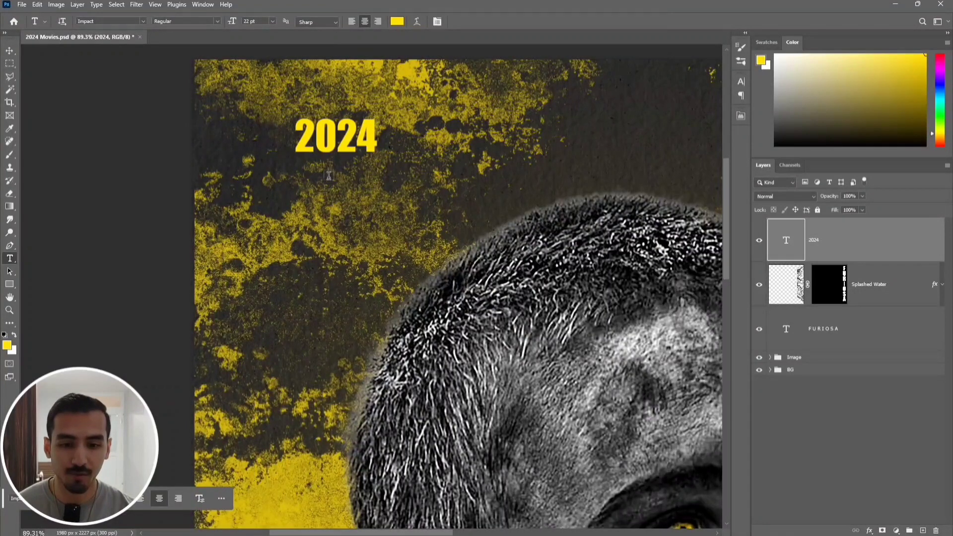
Add a separate yellow text line reading "GOOD MOVIES" directly below the 2024 text
left_click(337, 196)
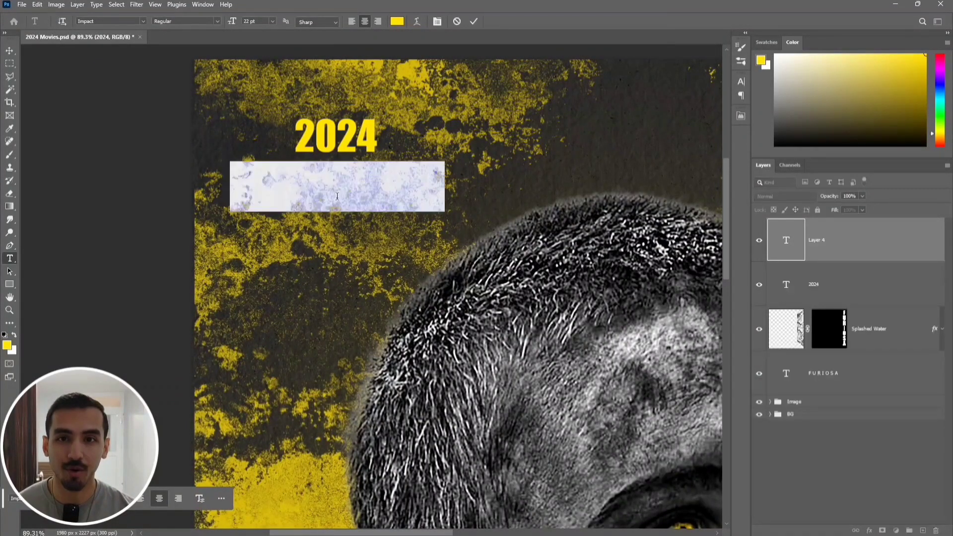
type("GO")
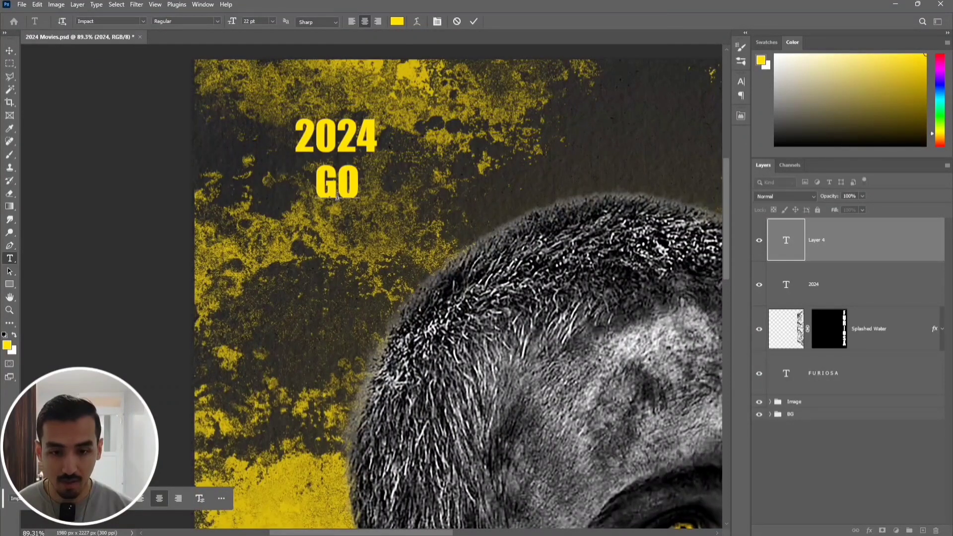
type("O")
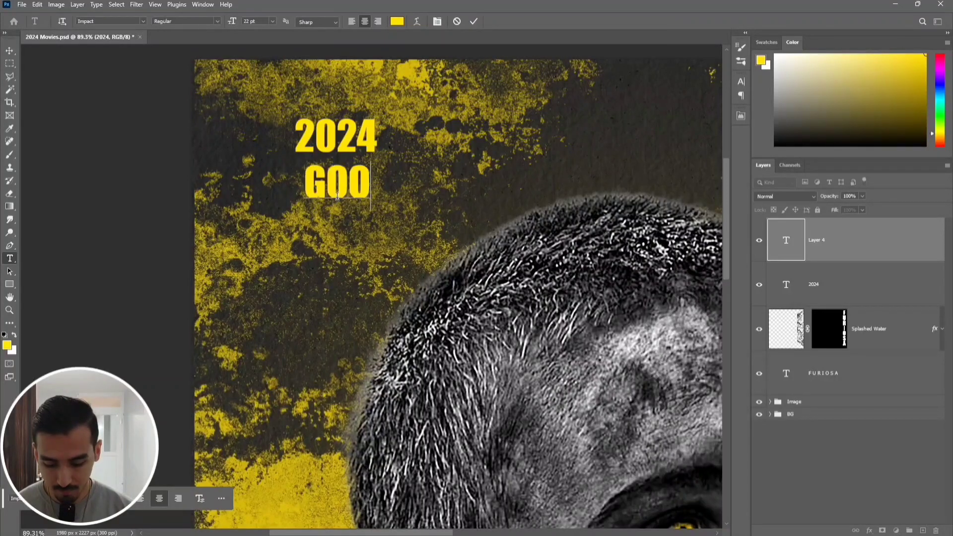
type("D MOVIES")
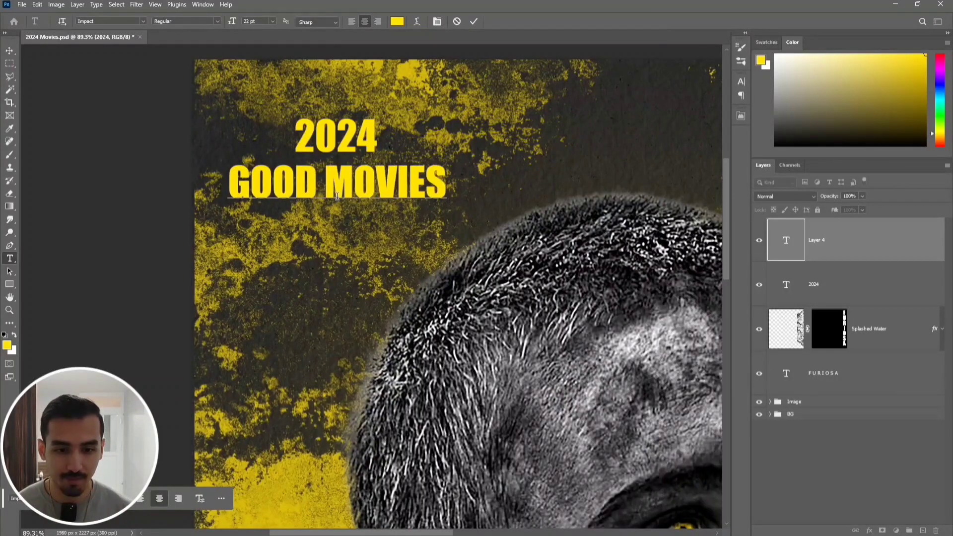
key("ctrl+Return")
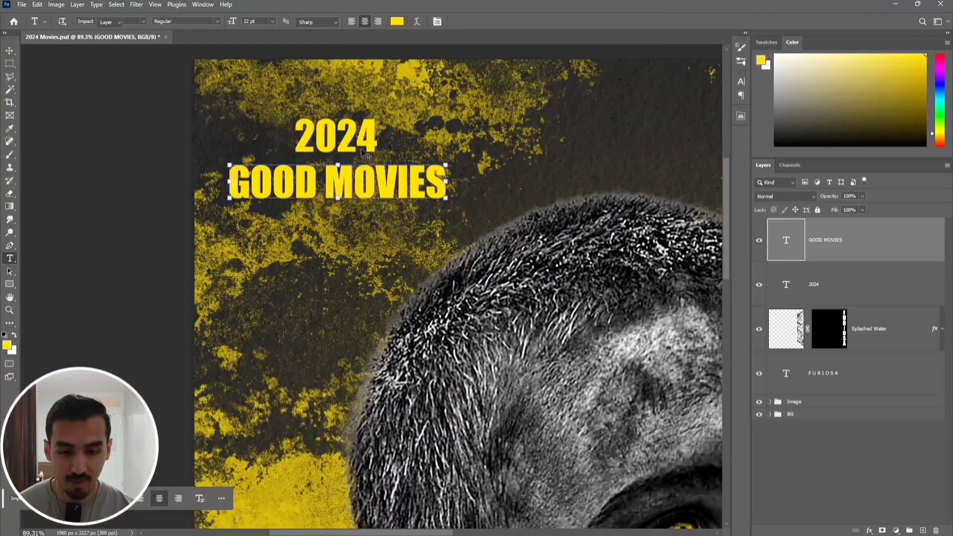
Enlarge the 2024 text and align it with GOOD MOVIES beneath it near the poster's upper-left corner
key("v")
left_click_drag(371, 140, 324, 138)
left_click_drag(344, 186, 326, 200)
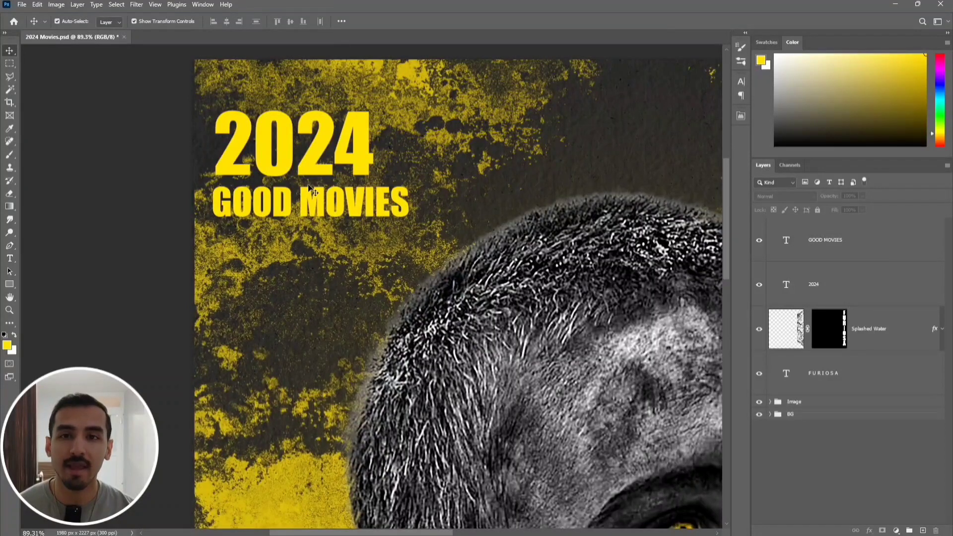
Duplicate the Splashed Water layer and delete the layer mask from the copy
scroll(309, 189, "down", 5)
left_click_drag(497, 266, 300, 190)
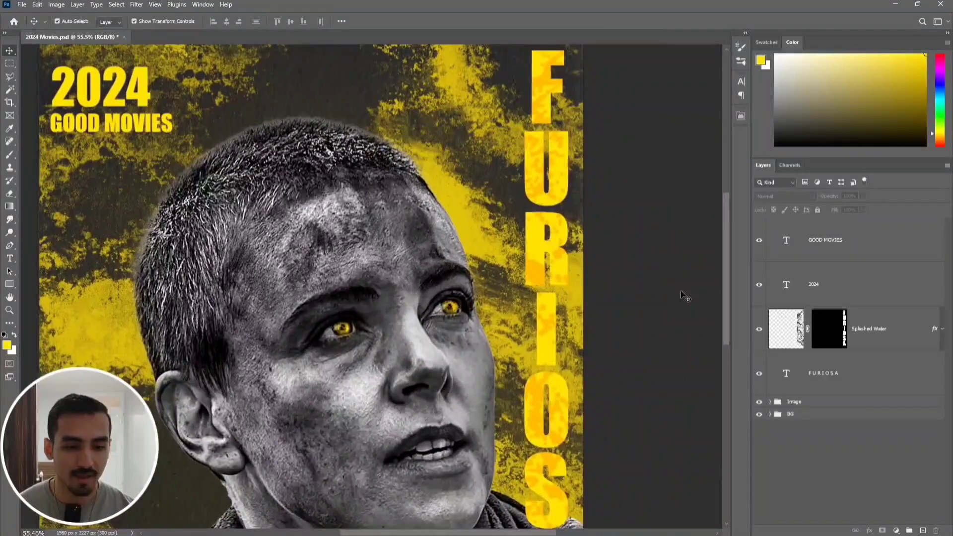
scroll(536, 252, "down", 3)
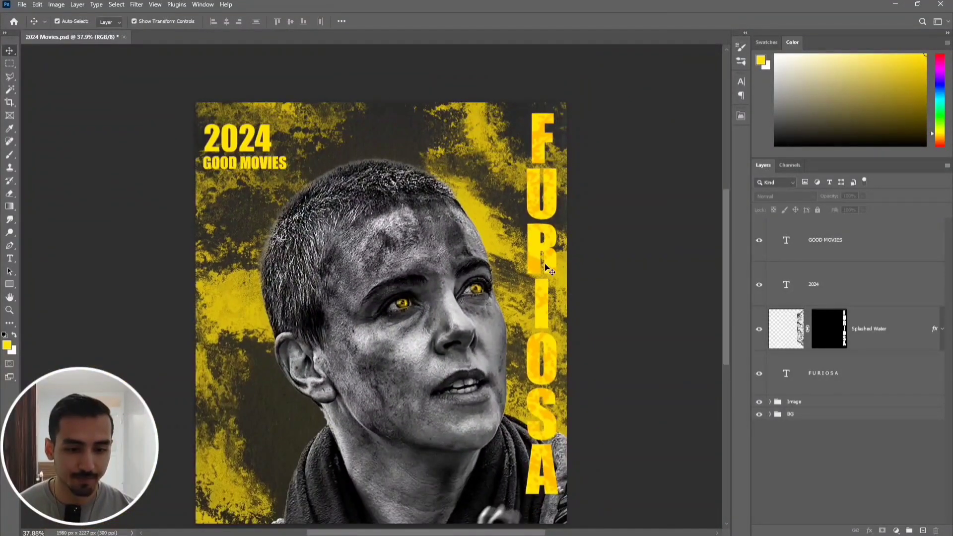
left_click(911, 341)
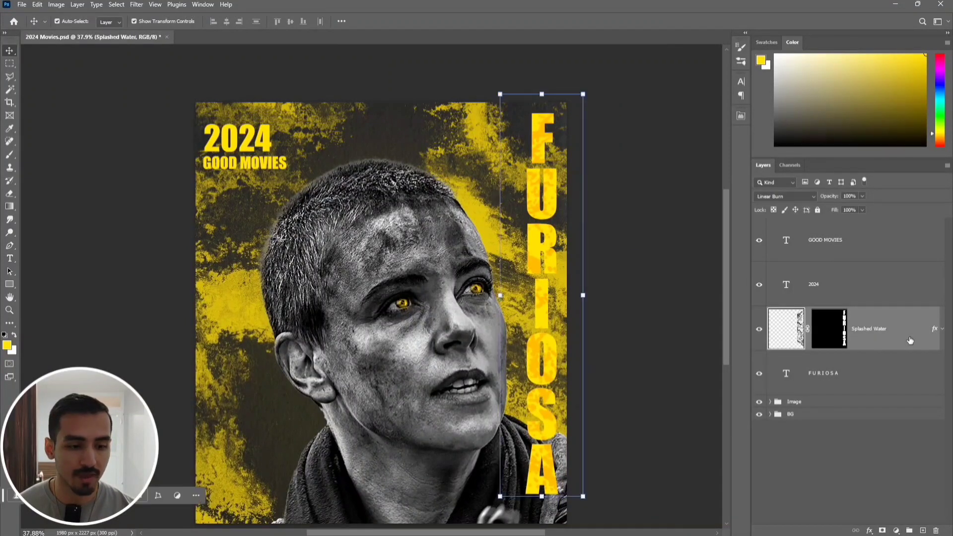
key("ctrl+j")
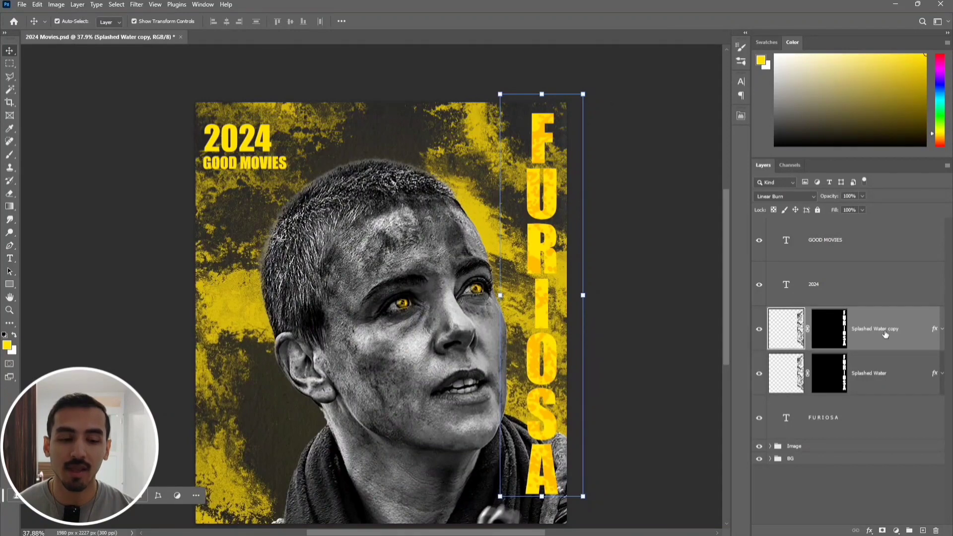
right_click(828, 331)
left_click(853, 350)
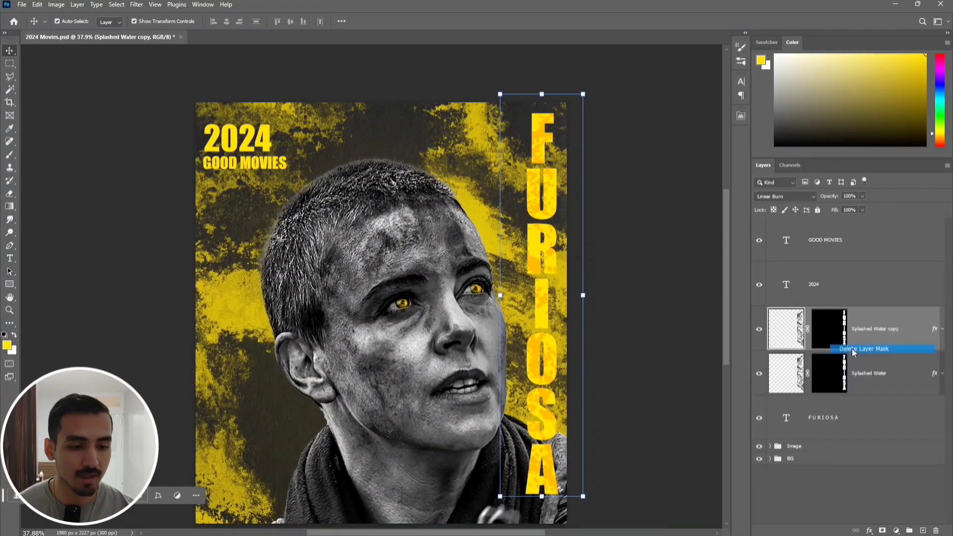
Rotate the Splashed Water copy to horizontal and place it over the 2024 and GOOD MOVIES texts
key("ctrl+t")
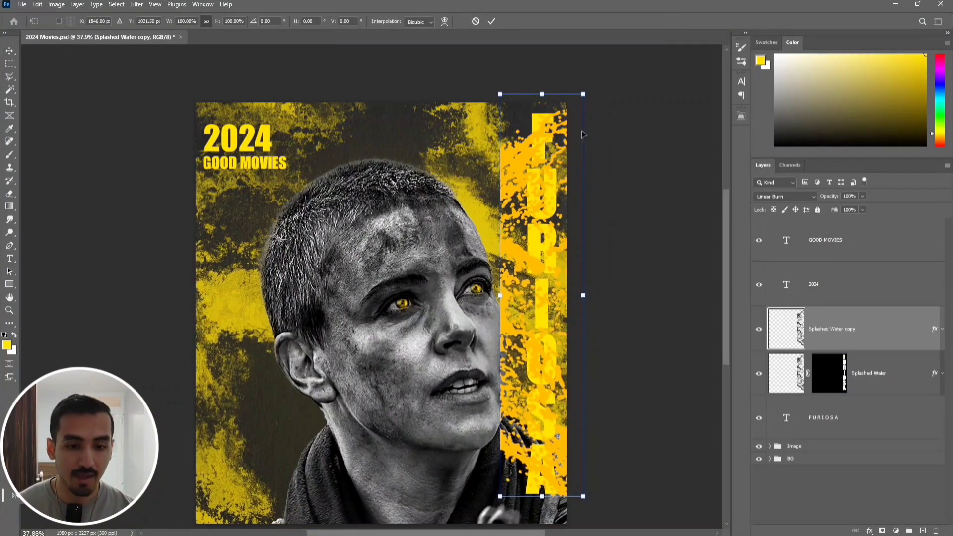
left_click_drag(576, 61, 357, 238)
left_click_drag(471, 286, 65, 133)
scroll(231, 189, "up", 5)
key("Return")
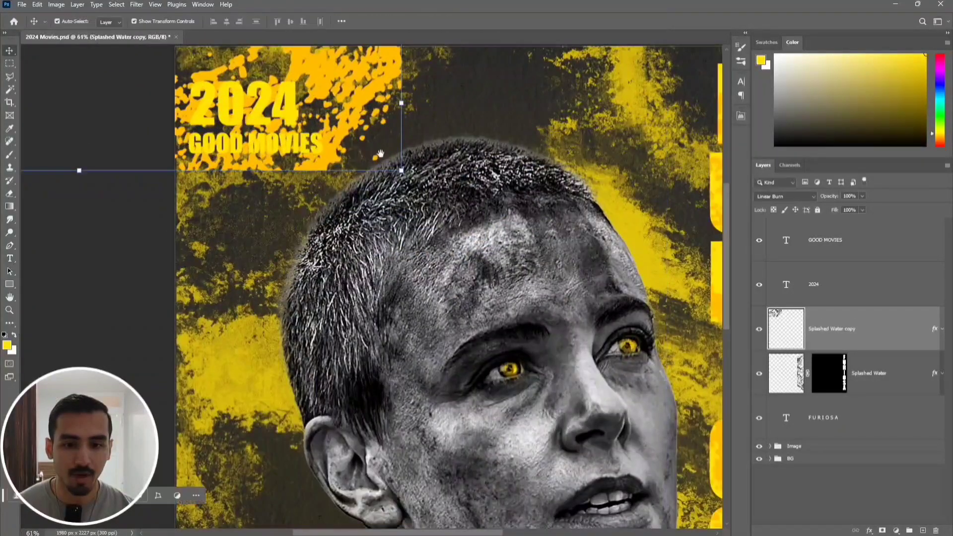
Move the GOOD MOVIES text down slightly to widen the gap below 2024
left_click_drag(471, 197, 526, 267)
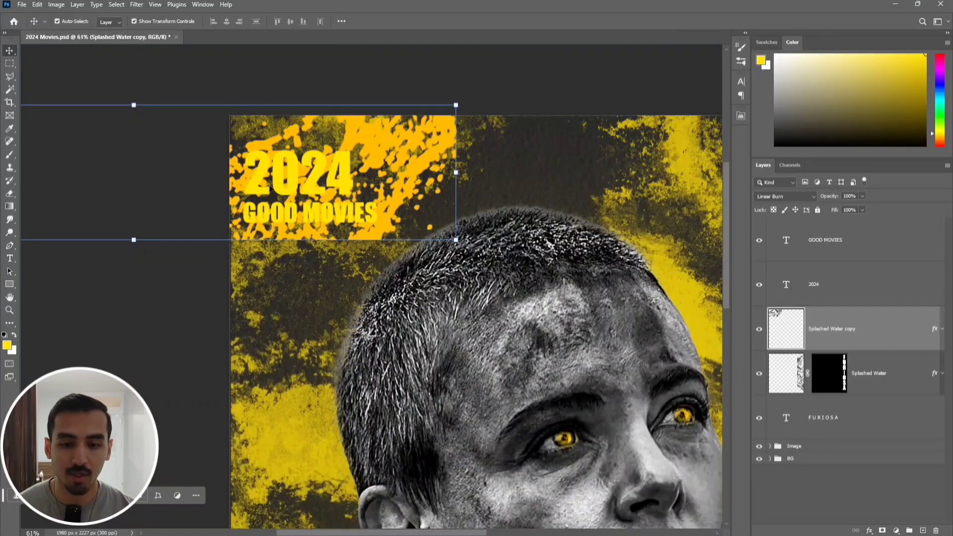
left_click(293, 295)
scroll(295, 253, "up", 2)
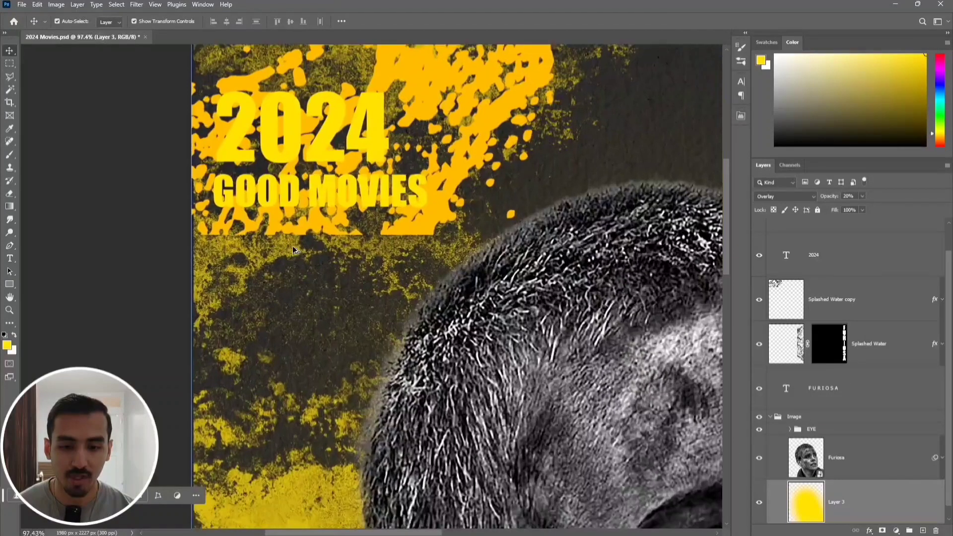
left_click_drag(276, 194, 290, 223)
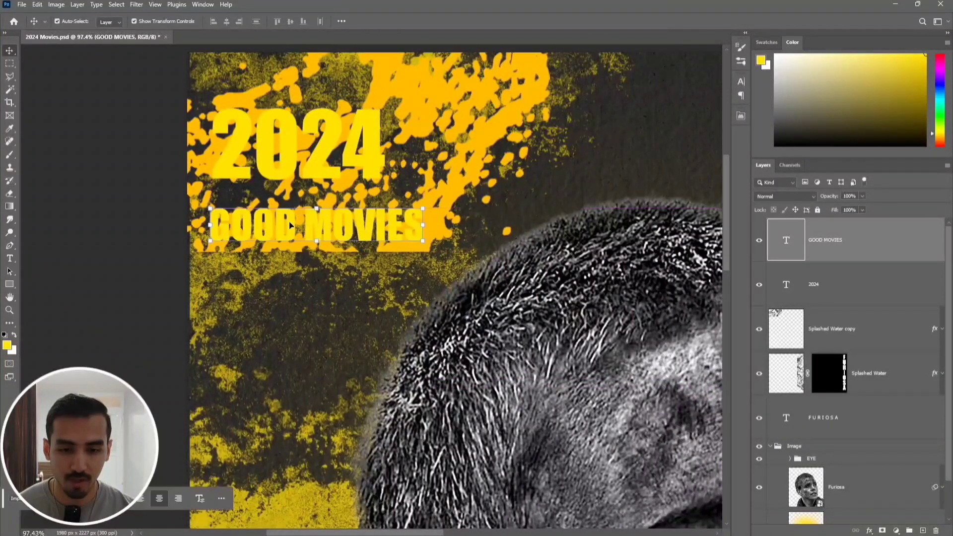
left_click(286, 274)
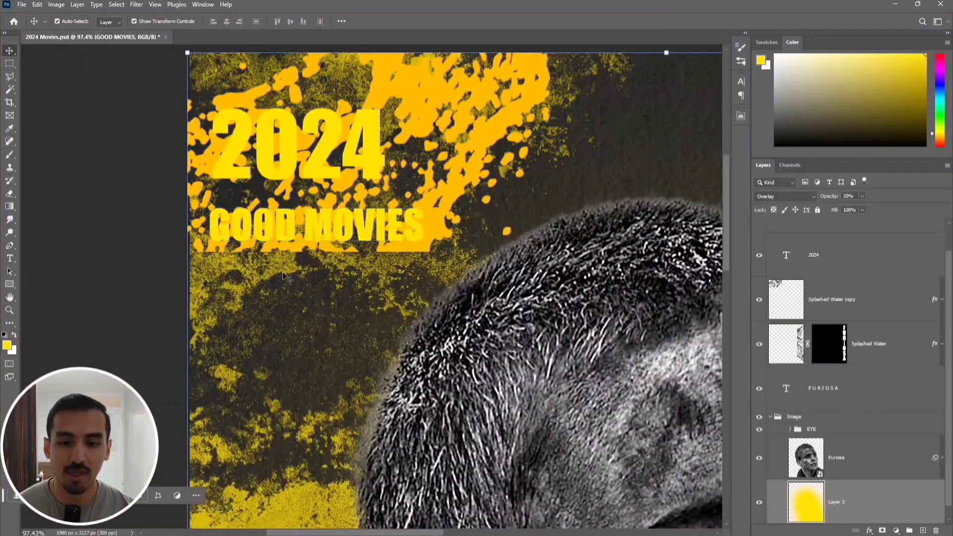
Add a layer mask to the Splashed Water copy and fill the mask with black
left_click(847, 303)
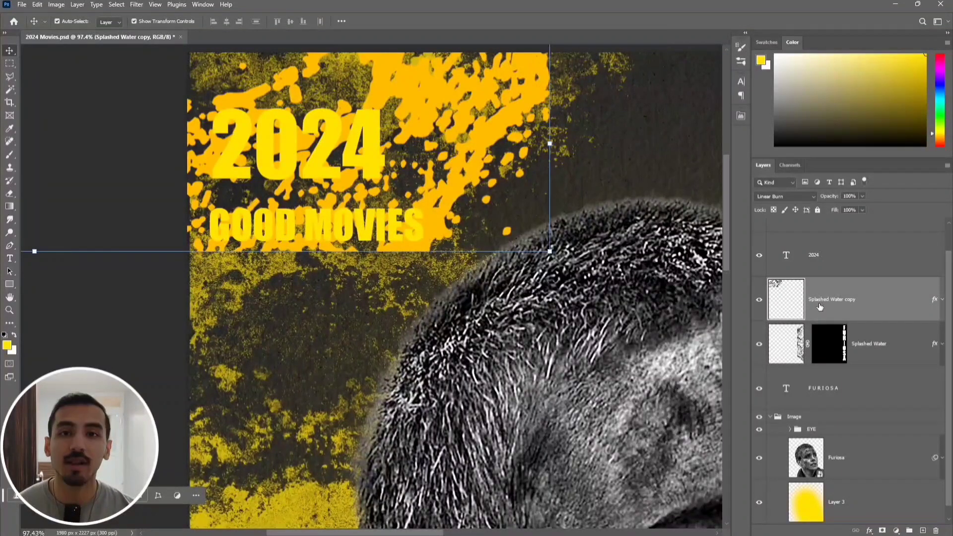
left_click(881, 530)
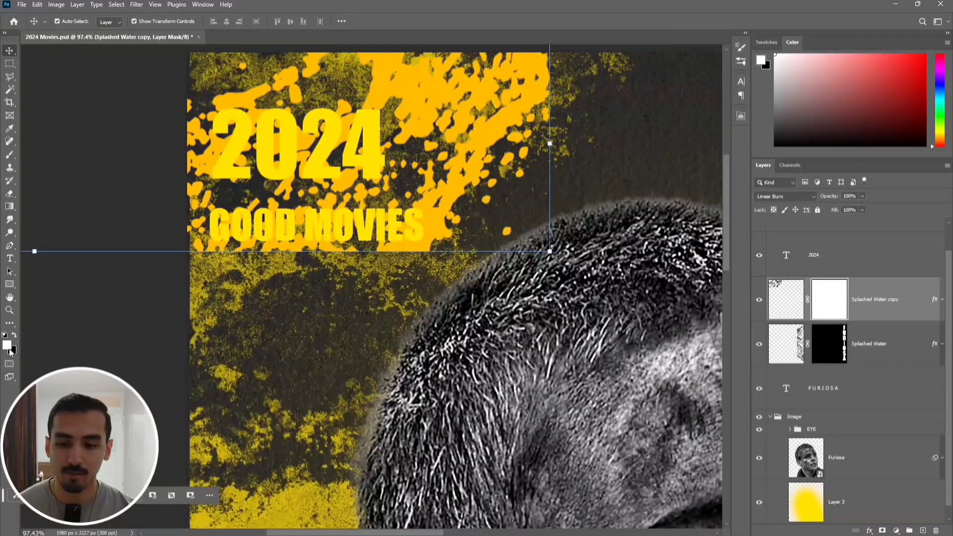
key("x")
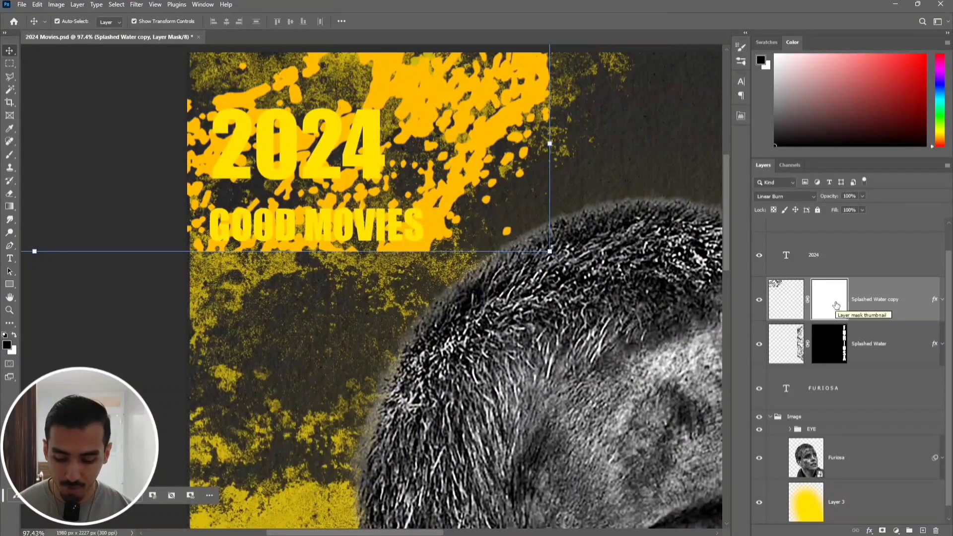
key("alt+shift+BackSpace")
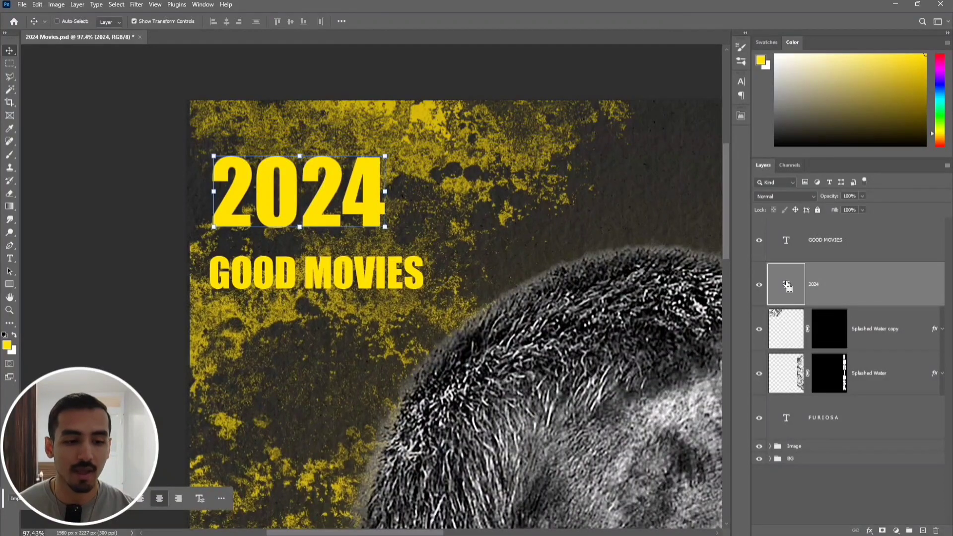
Load the 2024 text shapes as a selection and fill them with white on the Splashed Water copy's mask
left_click(788, 285, "ctrl")
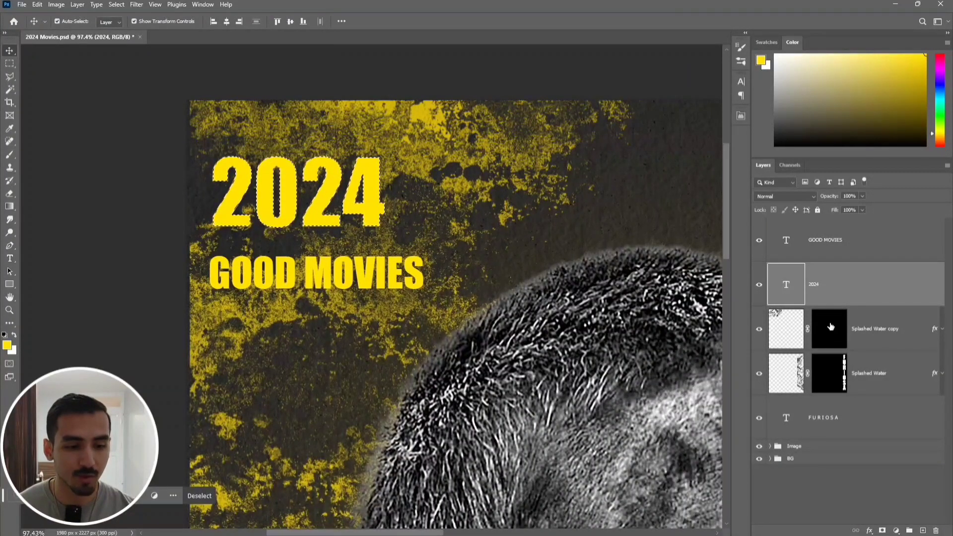
left_click(831, 326)
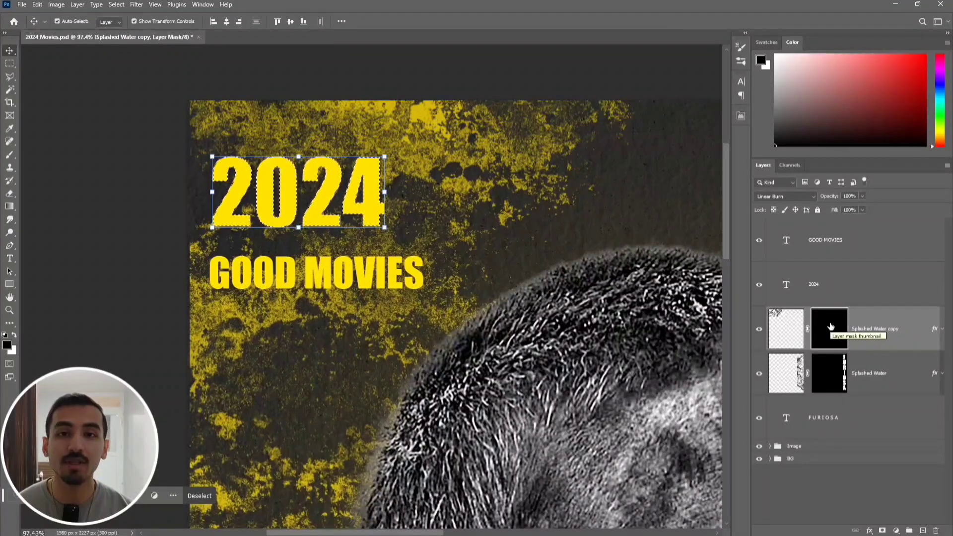
key("ctrl+BackSpace")
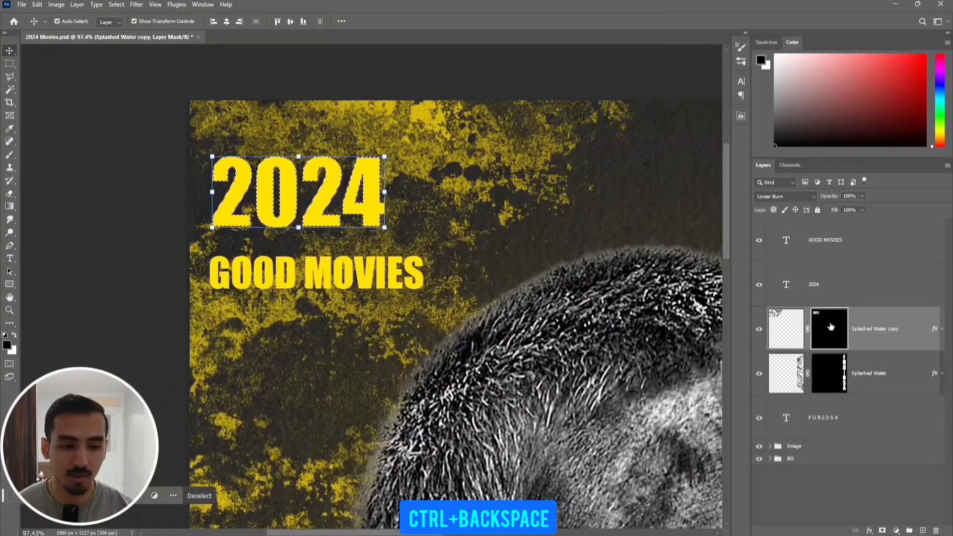
Load the GOOD MOVIES letter shapes as a selection and fill them with white on the Splashed Water copy's mask
left_click(825, 243)
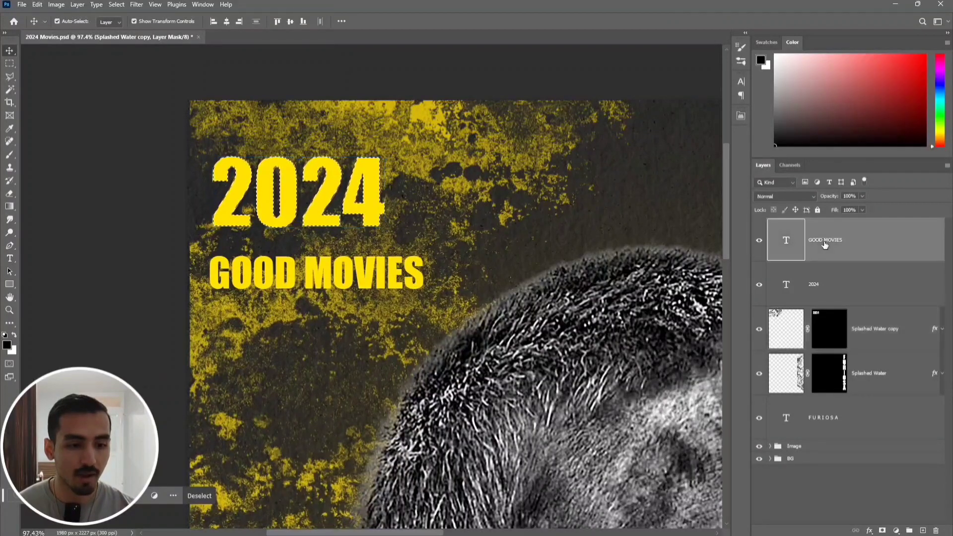
key("ctrl")
left_click(790, 246, "ctrl")
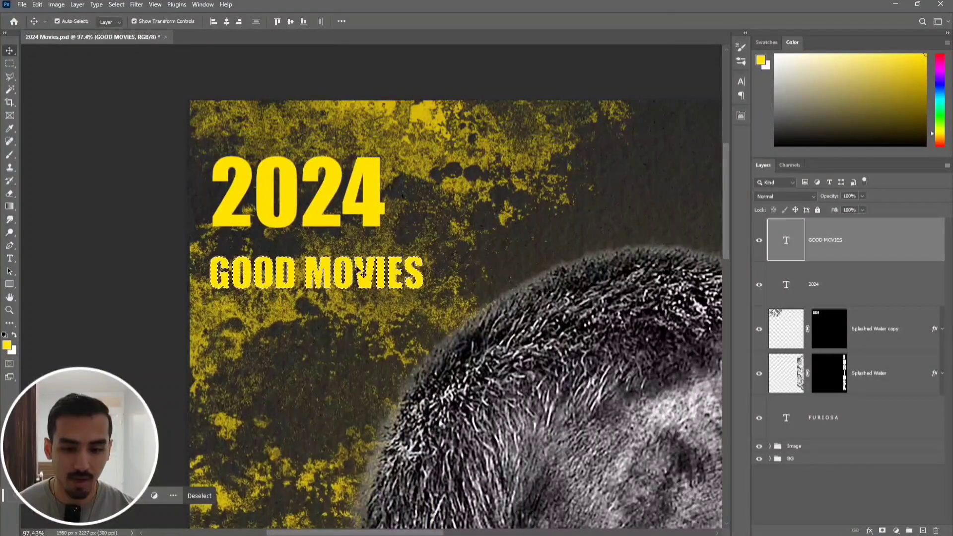
left_click(830, 332)
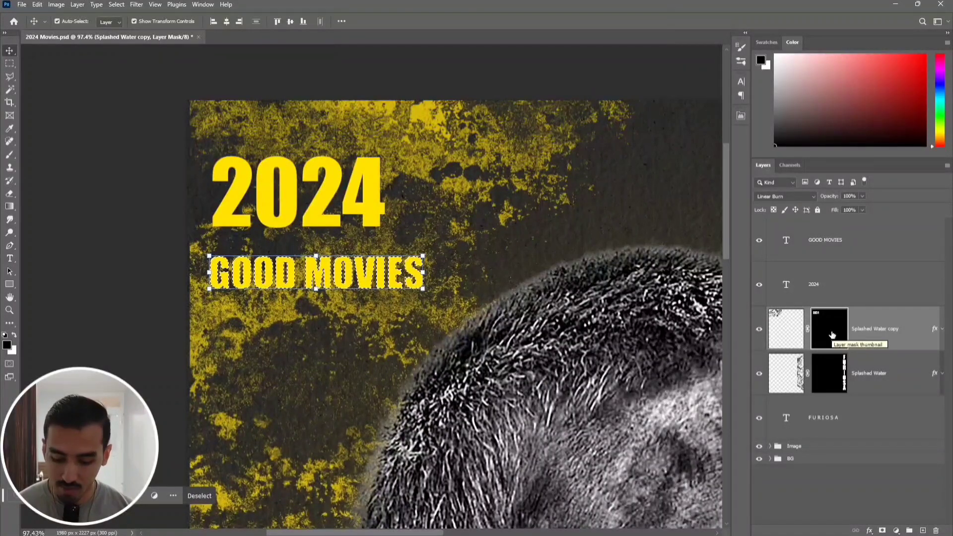
key("ctrl+BackSpace")
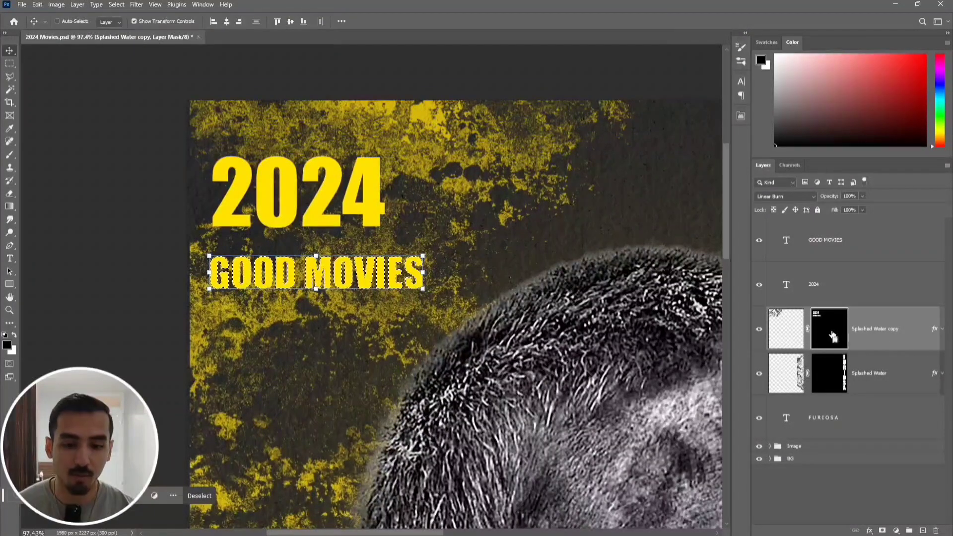
Clear the selection and move the Splashed Water copy layer above the GOOD MOVIES text layer
key("ctrl+d")
left_click_drag(870, 337, 859, 228)
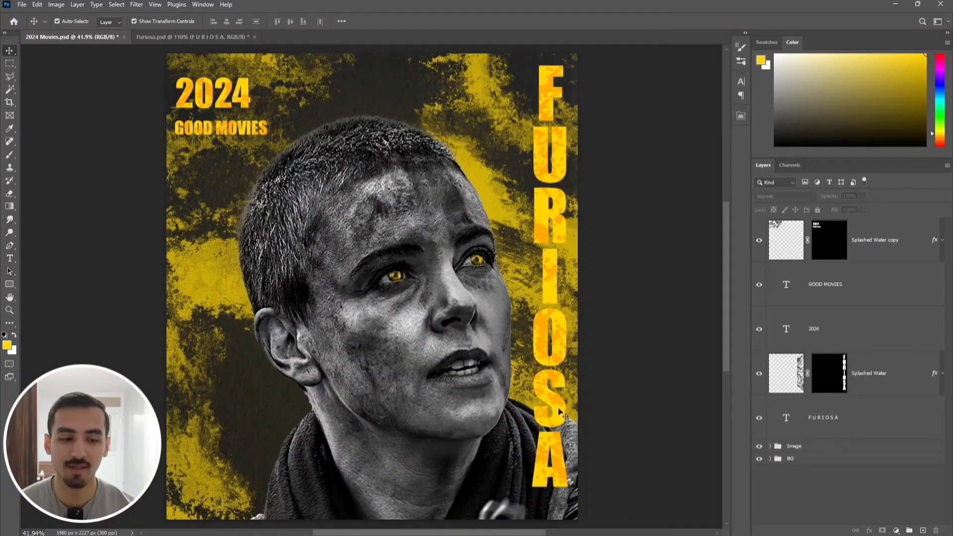
Duplicate the FURIOSA text layer three times
left_click(825, 407)
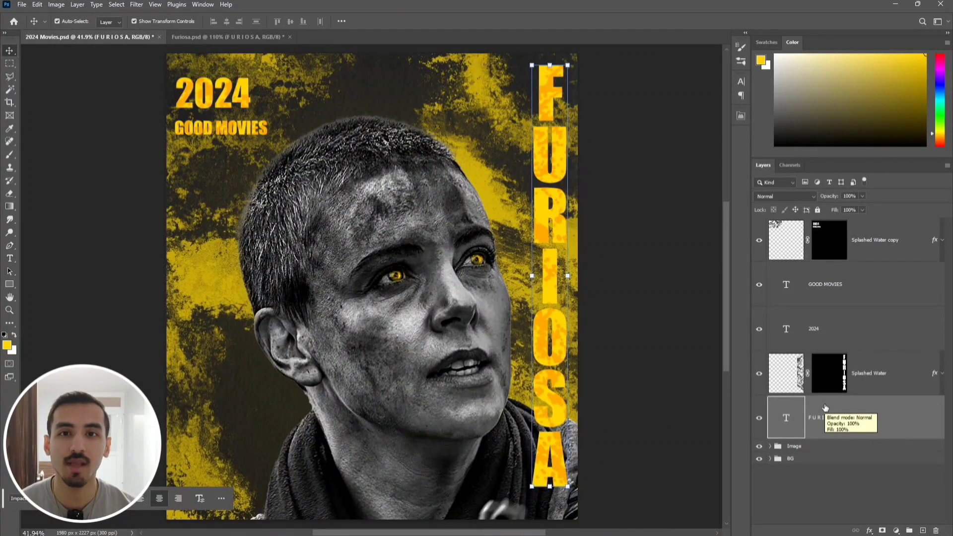
key("ctrl+j")
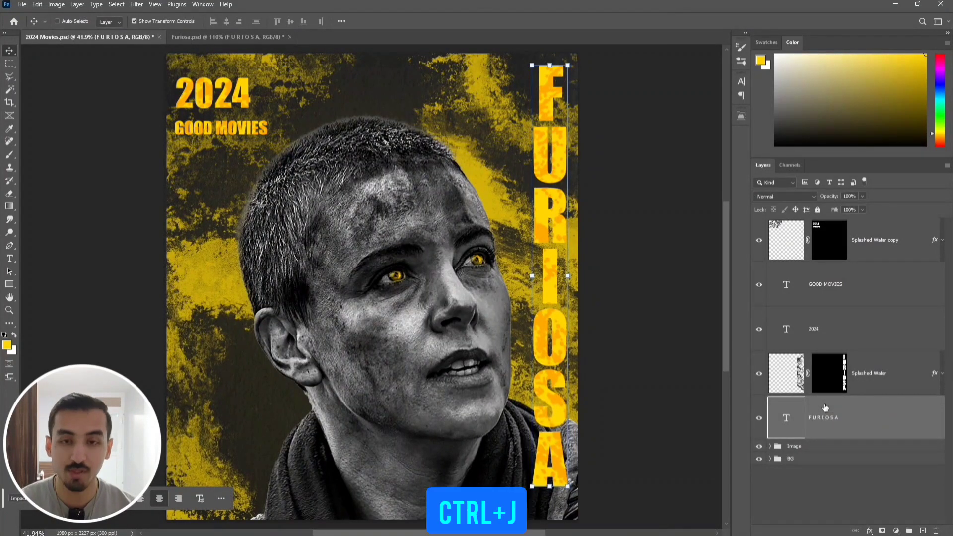
key("ctrl+j")
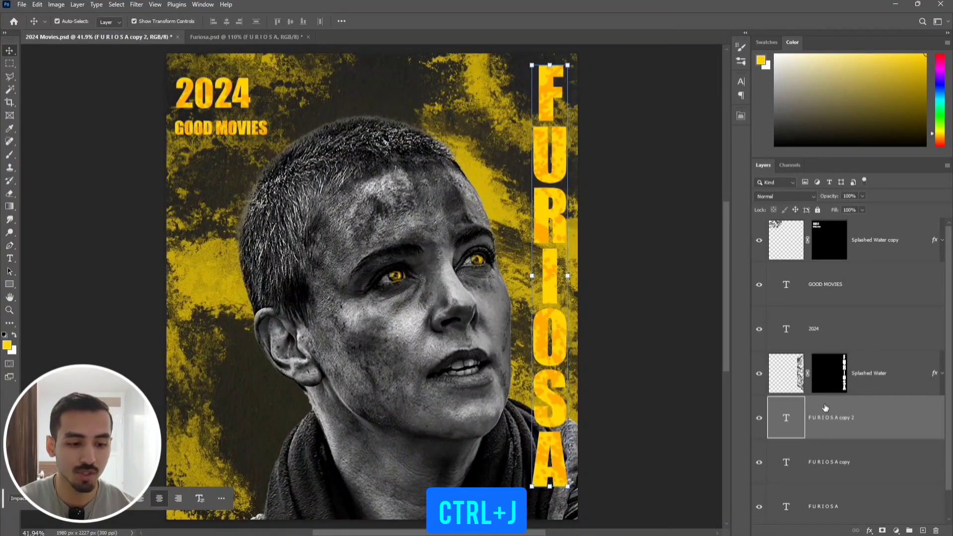
key("ctrl+j")
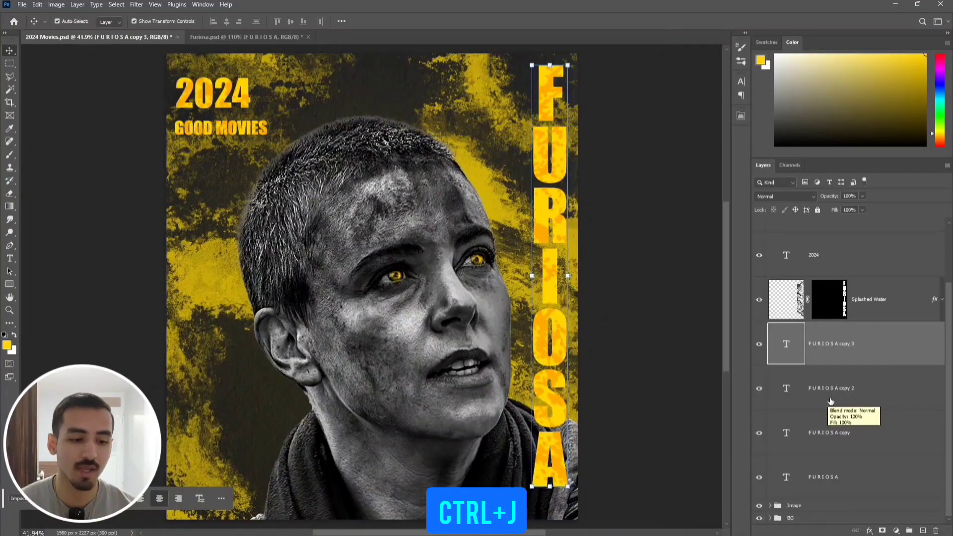
Apply a Multiply drop shadow to FURIOSA copy with color 665500, 100% opacity, 60° angle, 30 px distance, and zero spread and size
left_click(878, 435)
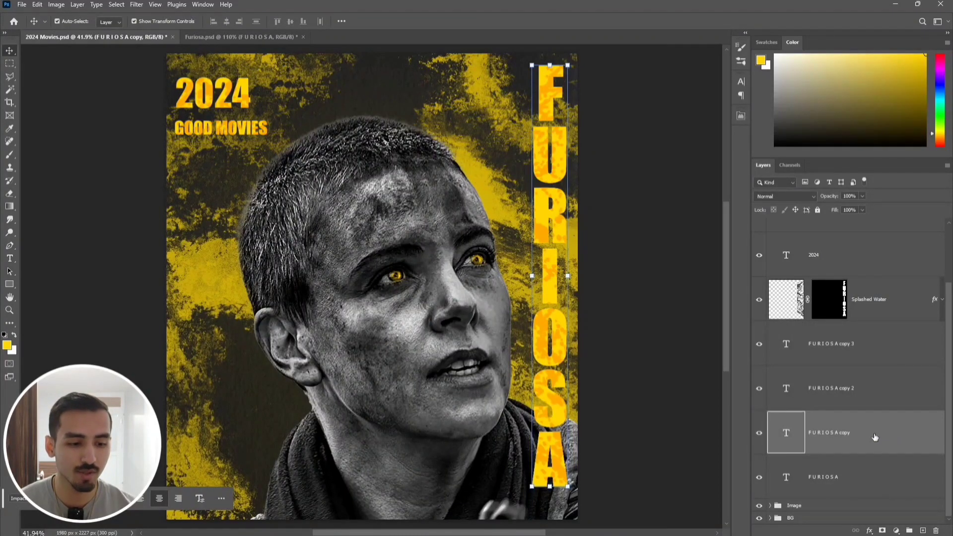
double_click(875, 437)
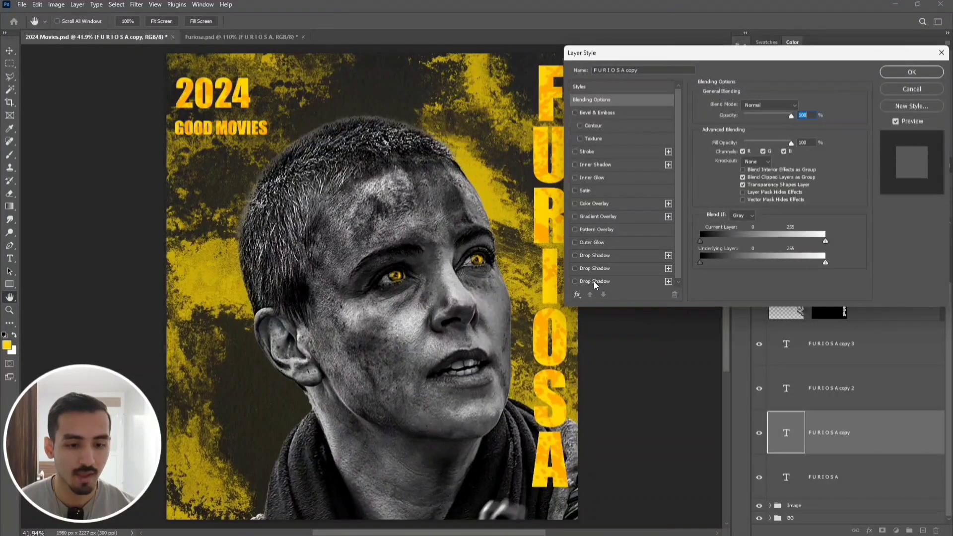
left_click(594, 282)
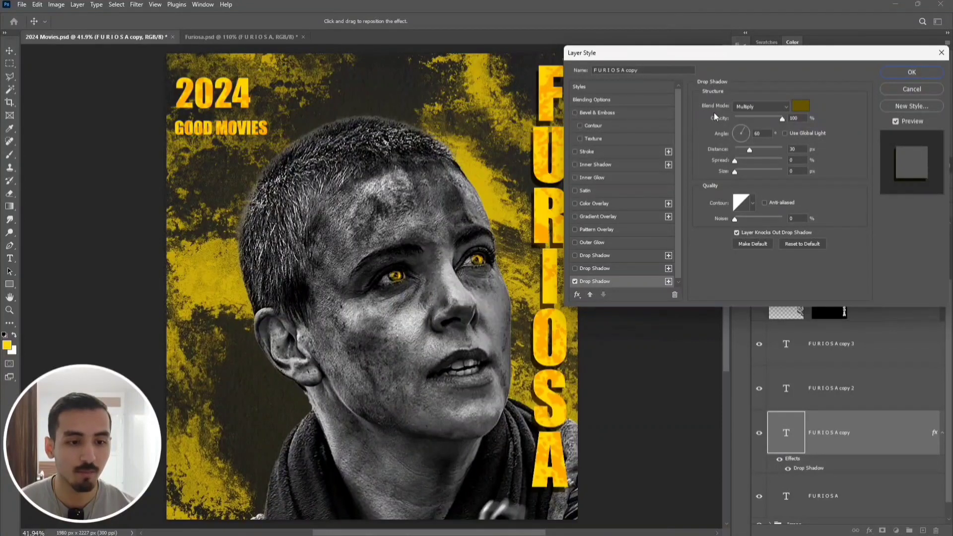
left_click(801, 106)
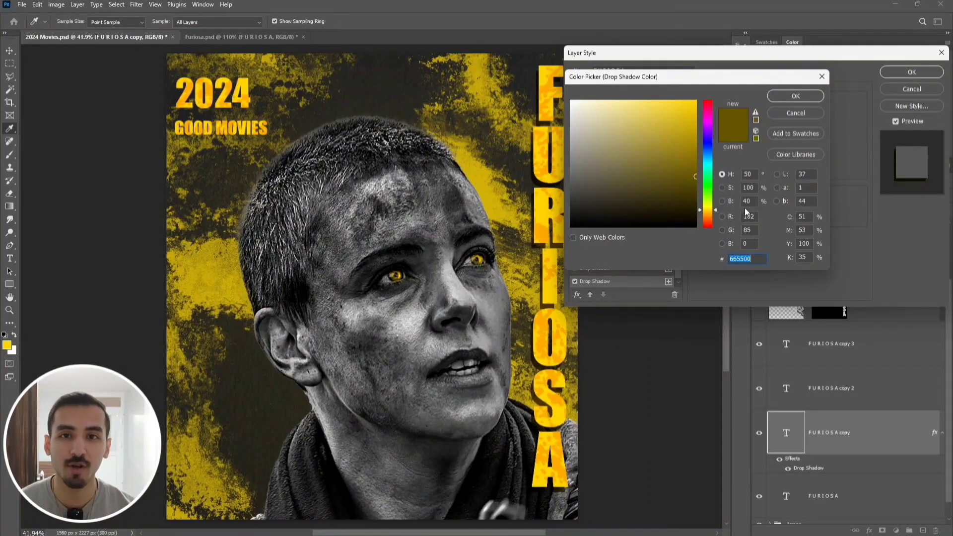
left_click(802, 94)
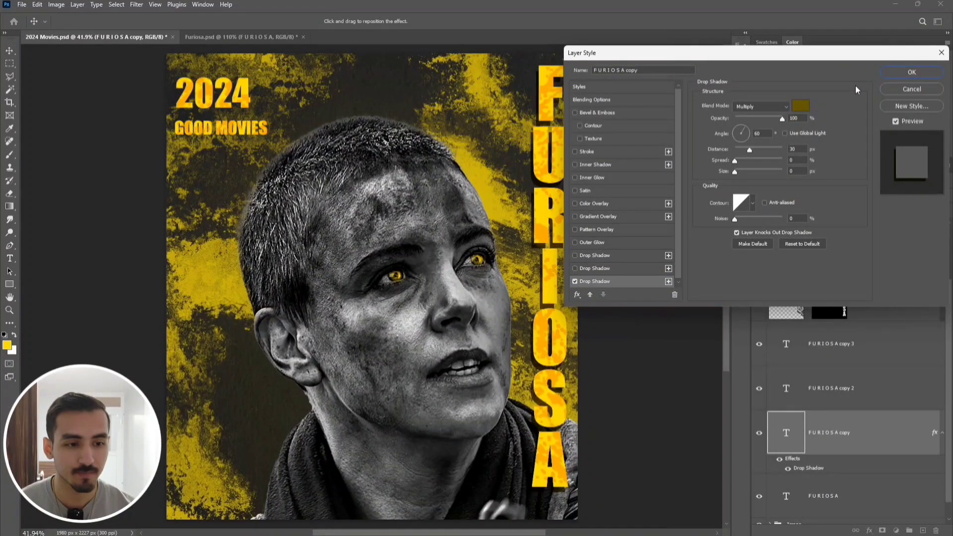
left_click(886, 72)
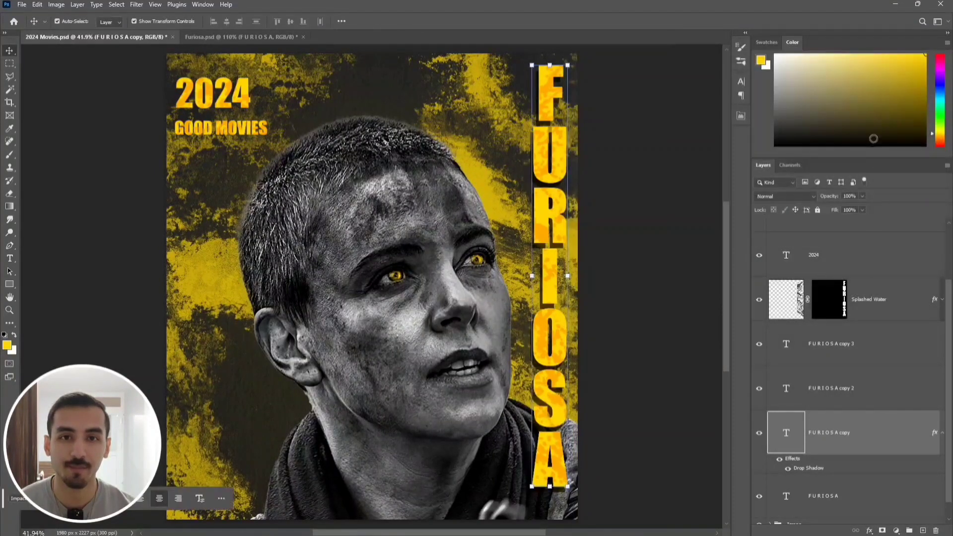
Apply a Multiply drop shadow to FURIOSA copy 2 with color 997f00, 100% opacity, 60° angle, 20 px distance, and zero spread and size
left_click(851, 396)
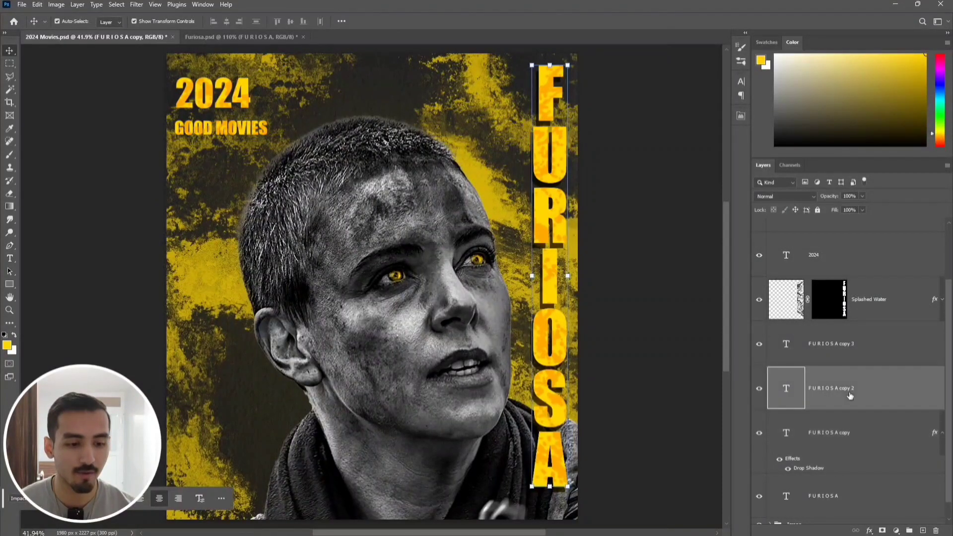
double_click(890, 387)
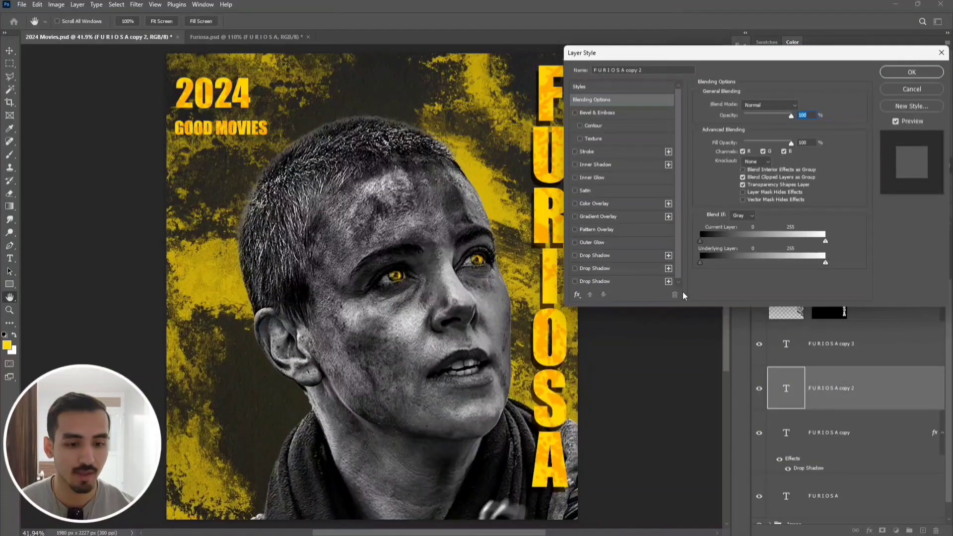
left_click(601, 269)
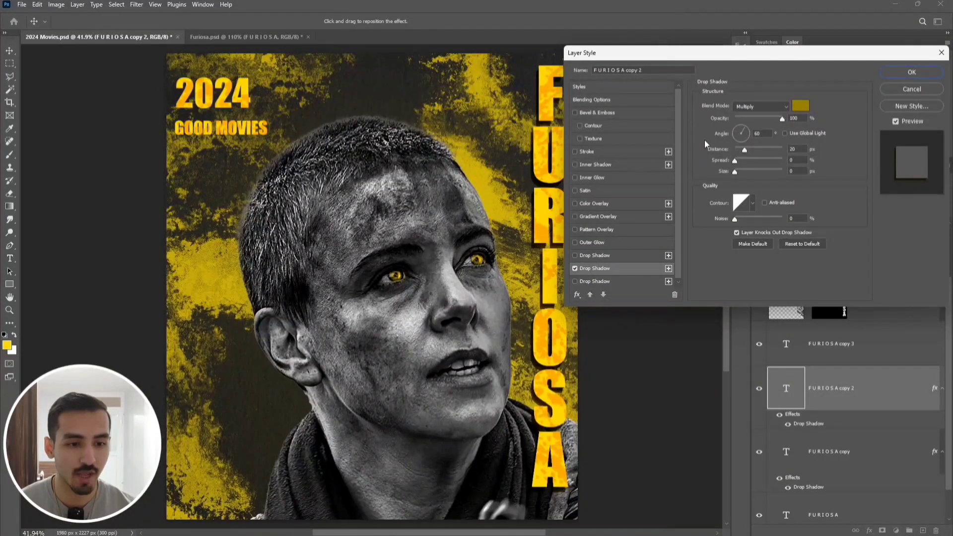
left_click(801, 106)
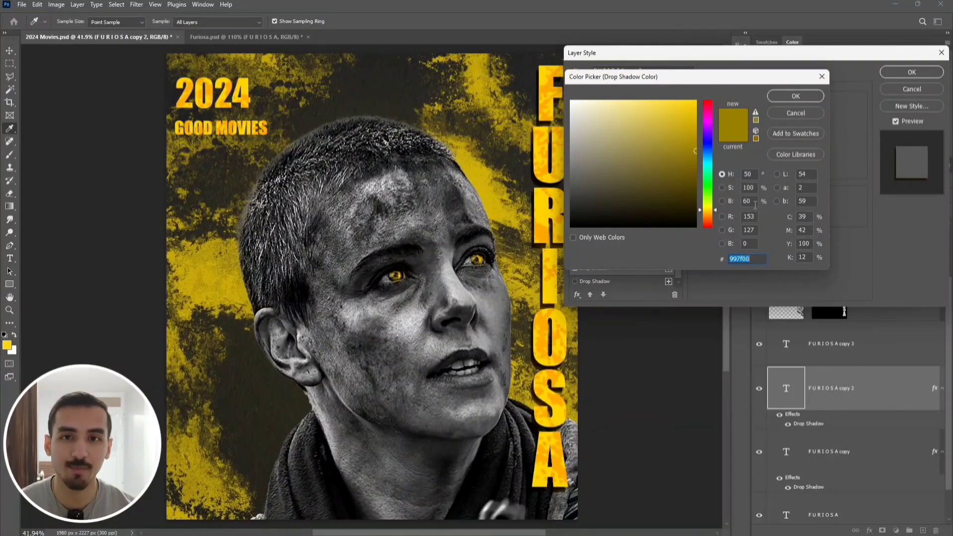
left_click(821, 97)
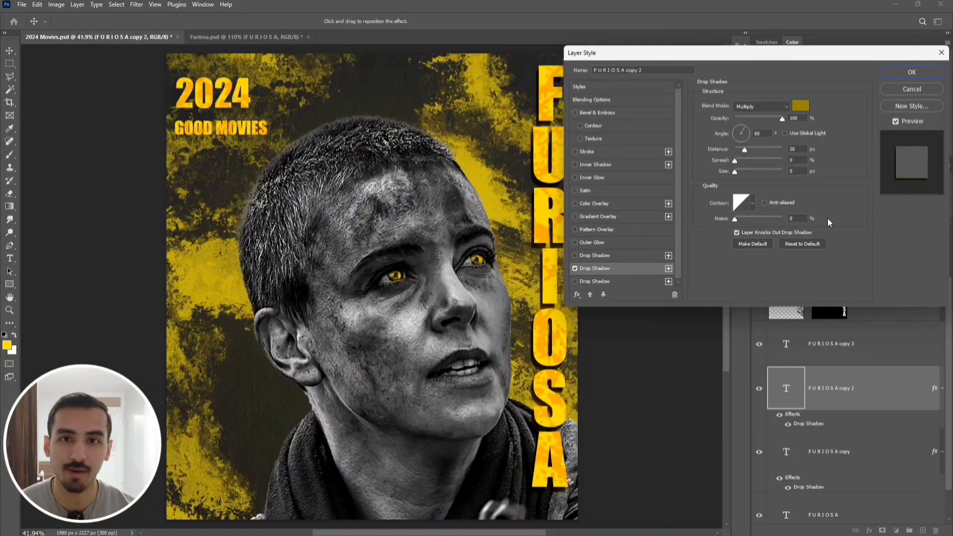
left_click(889, 72)
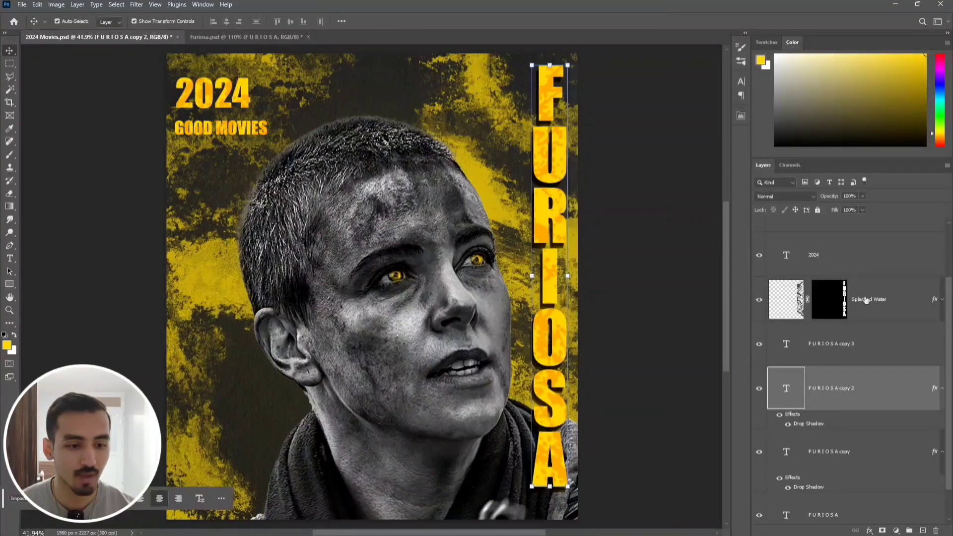
Apply a Multiply drop shadow to FURIOSA copy 3 with color ccaa00, 100% opacity, 60° angle, 10 px distance, and zero spread and size
left_click(864, 347)
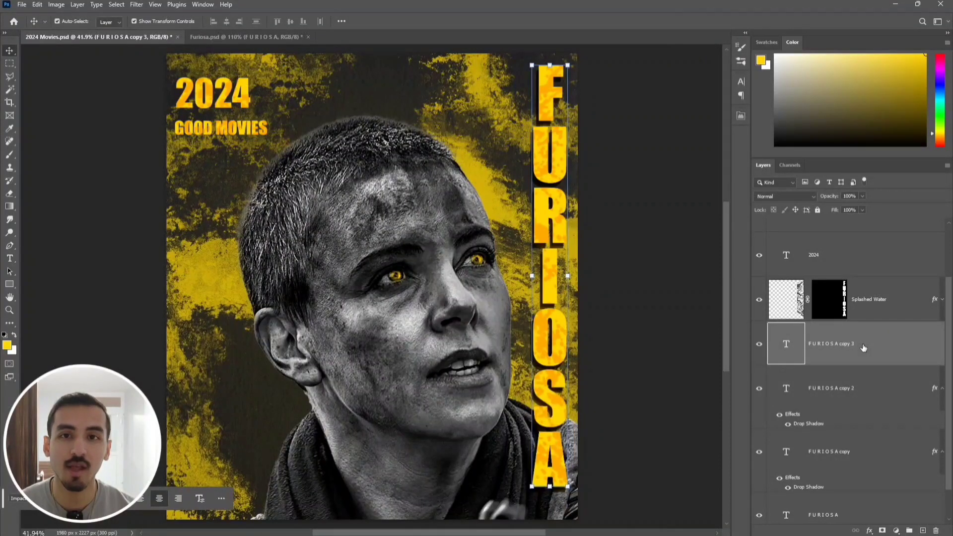
double_click(863, 348)
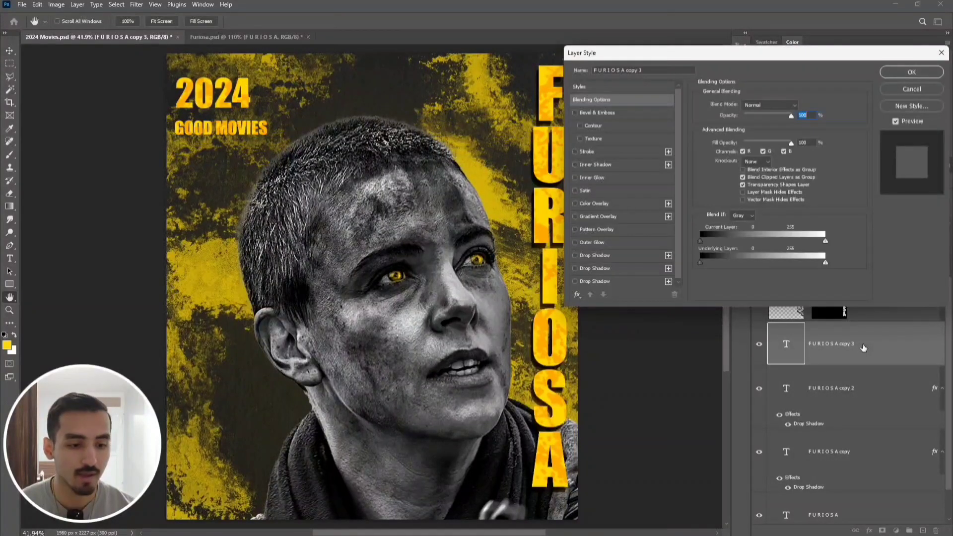
left_click(593, 256)
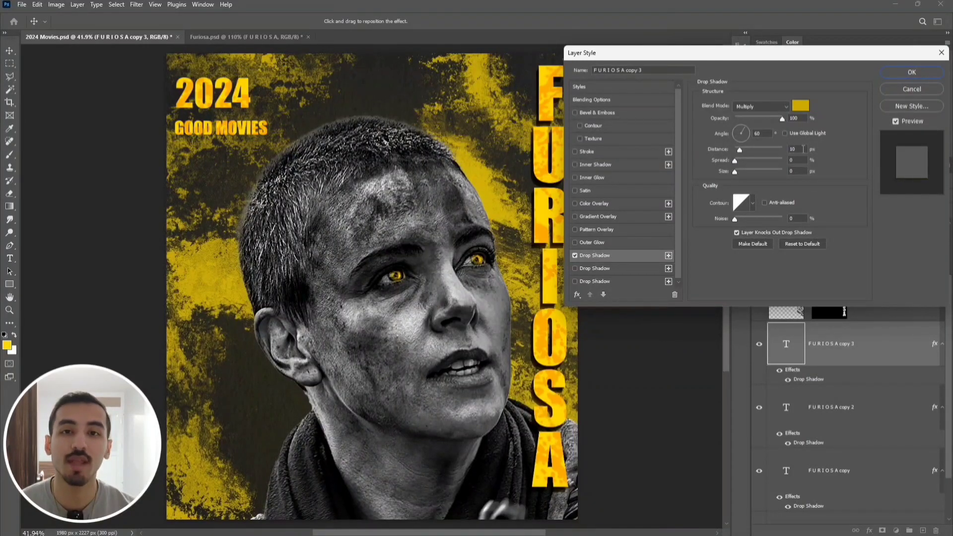
left_click(800, 105)
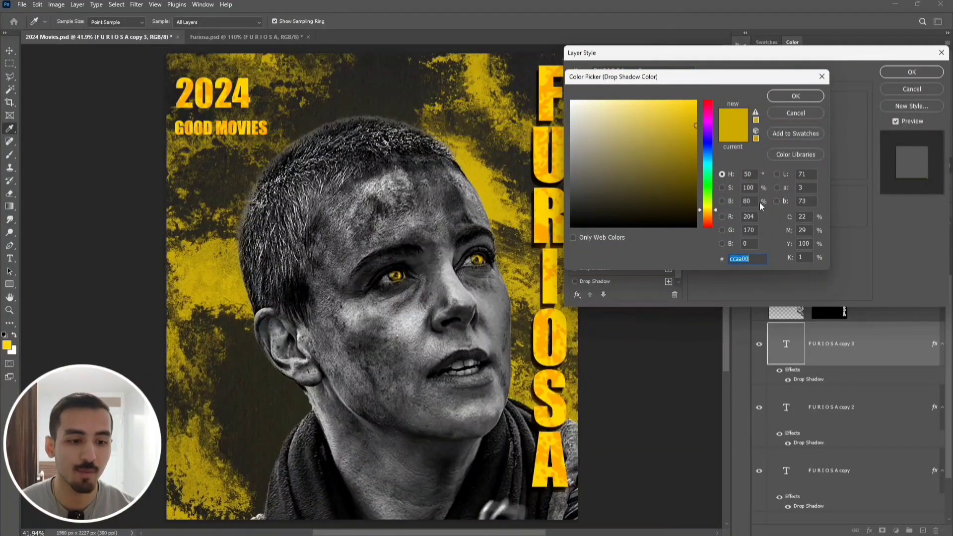
left_click(798, 98)
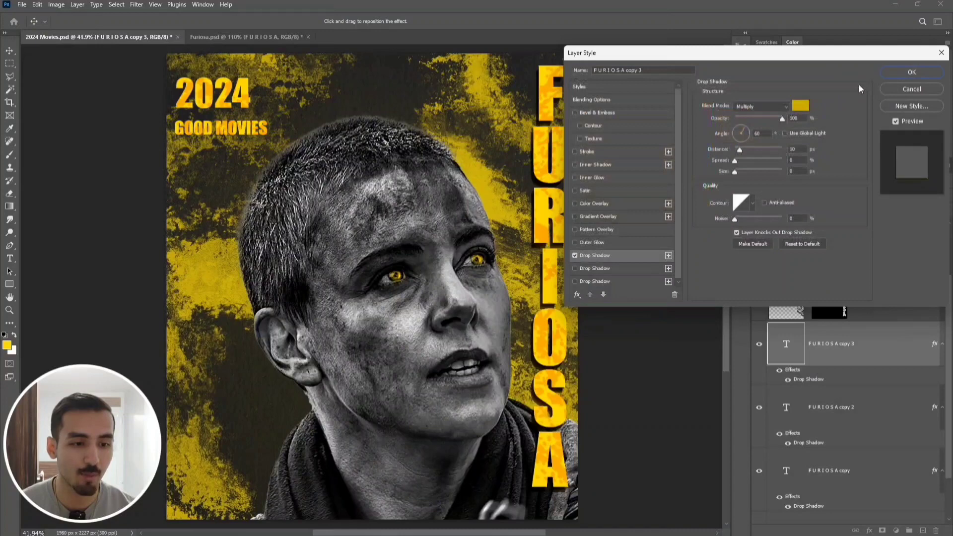
left_click(911, 73)
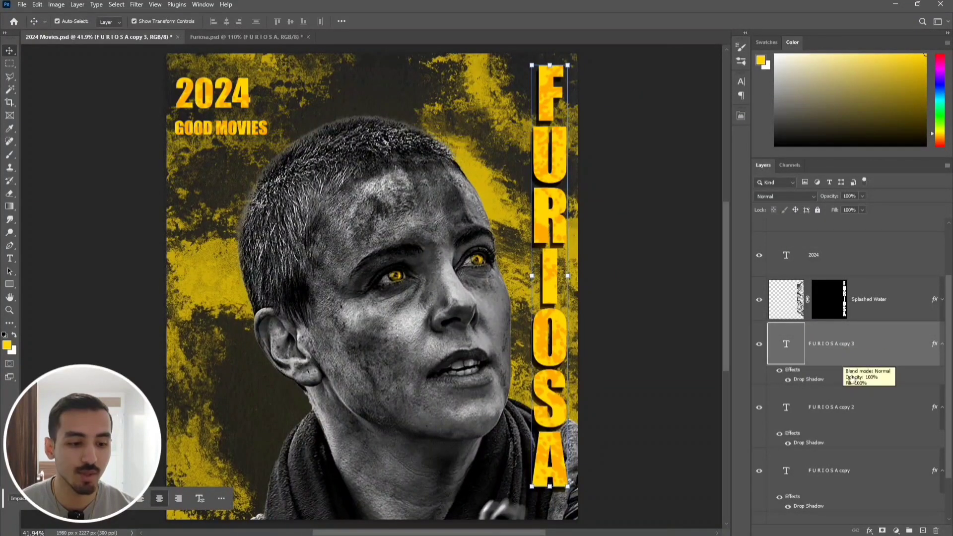
Add three empty layers directly above the FURIOSA copy 3 layer
left_click(924, 531)
left_click(923, 530)
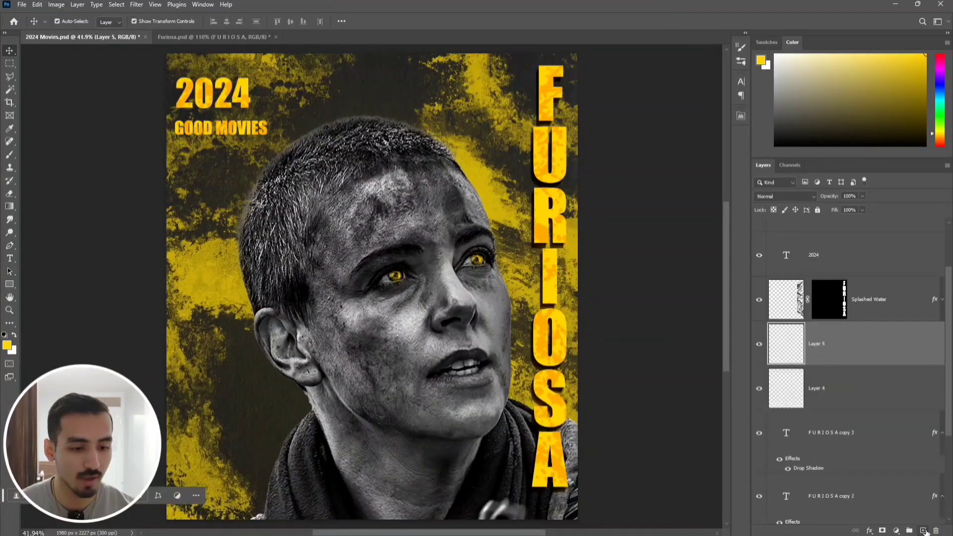
left_click(924, 531)
Merge Layer 4 with FURIOSA copy 3, Layer 5 with FURIOSA copy 2, and Layer 6 with FURIOSA copy
scroll(864, 484, "down", 3)
left_click(860, 349)
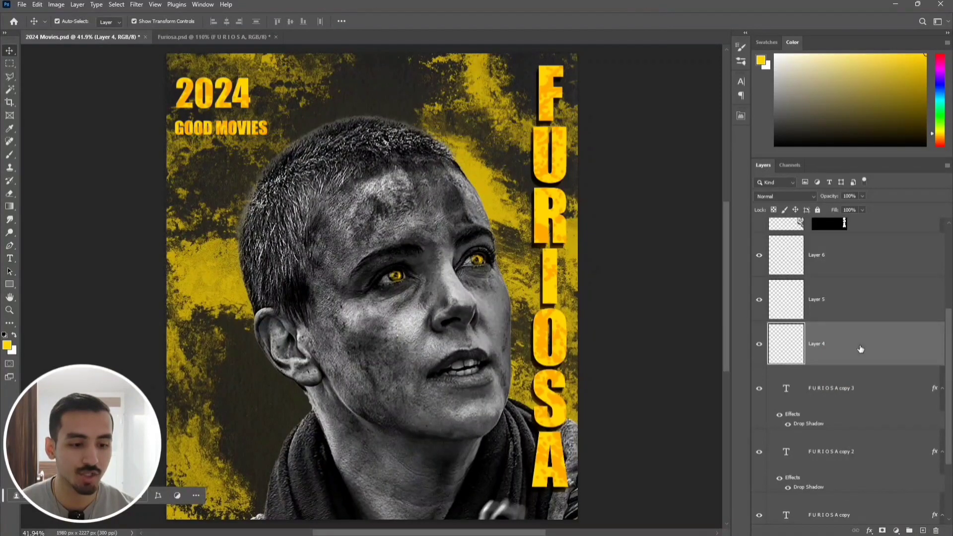
left_click(855, 395, "shift")
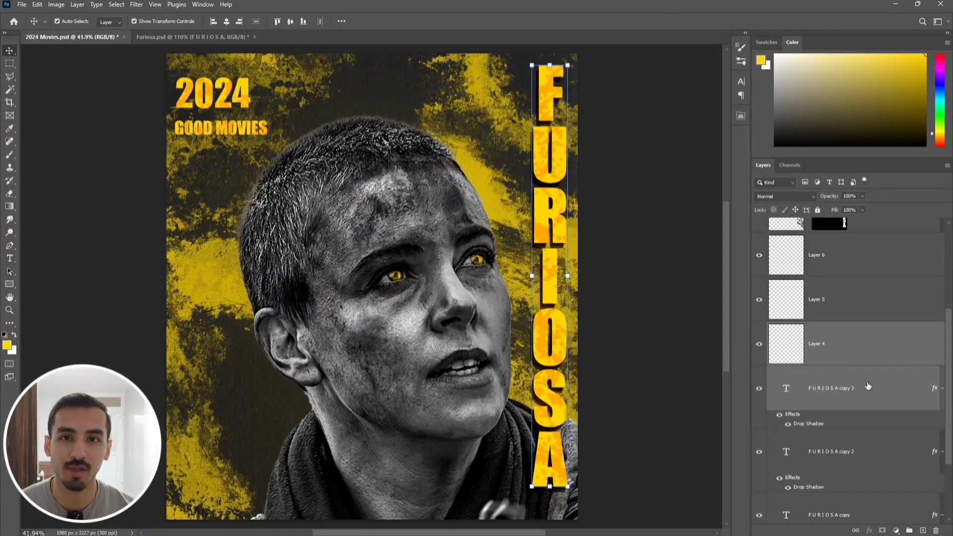
key("ctrl+e")
left_click(852, 310)
left_click(866, 392, "ctrl")
key("ctrl+e")
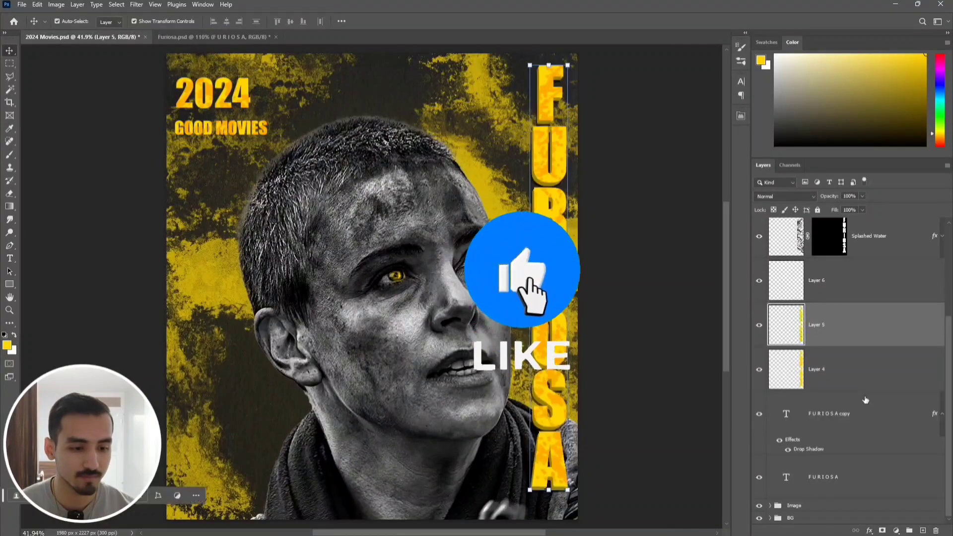
left_click(842, 292)
left_click(864, 423, "ctrl")
key("ctrl+e")
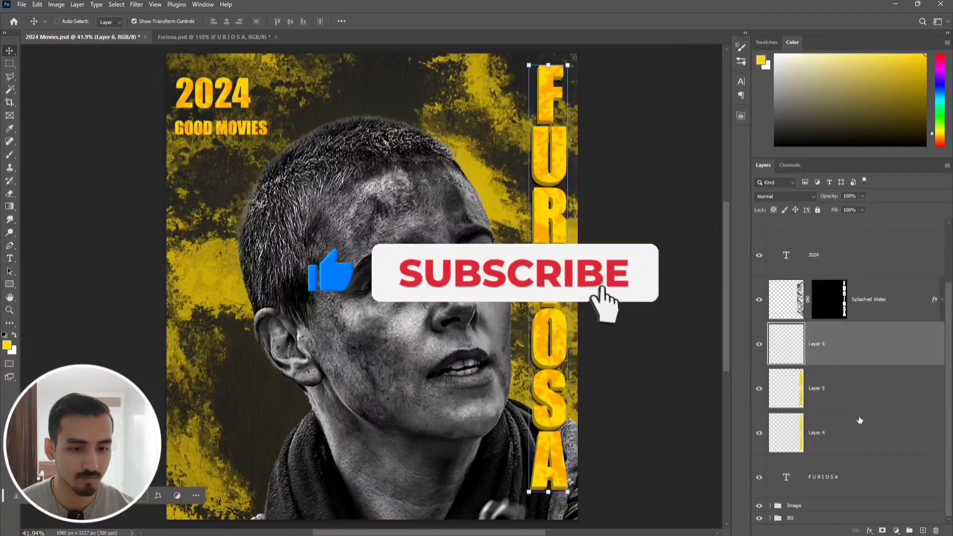
Reorder the merged shadow layers with Layer 4 on top, Layer 5 in the middle and Layer 6 lowest, checking them by toggling visibility
scroll(553, 86, "up", 13)
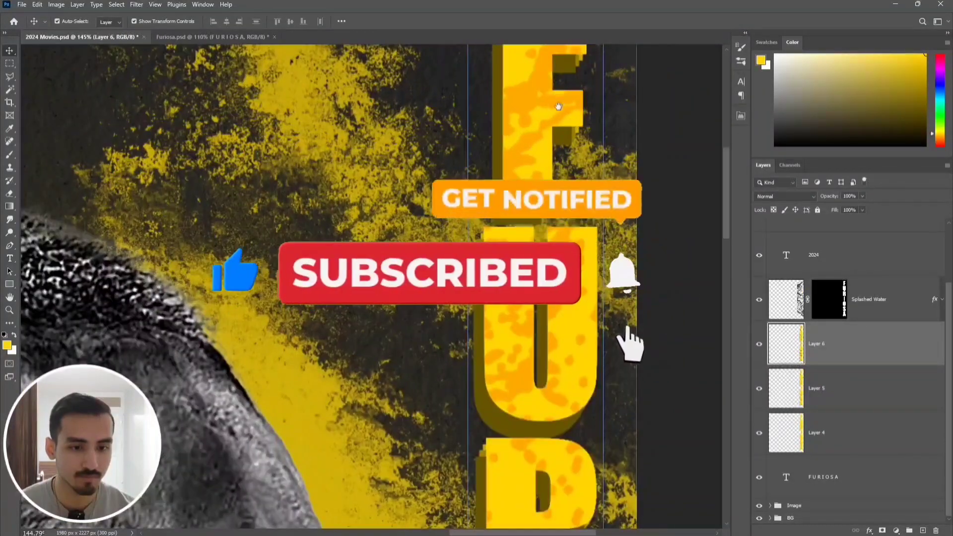
left_click_drag(558, 106, 532, 194)
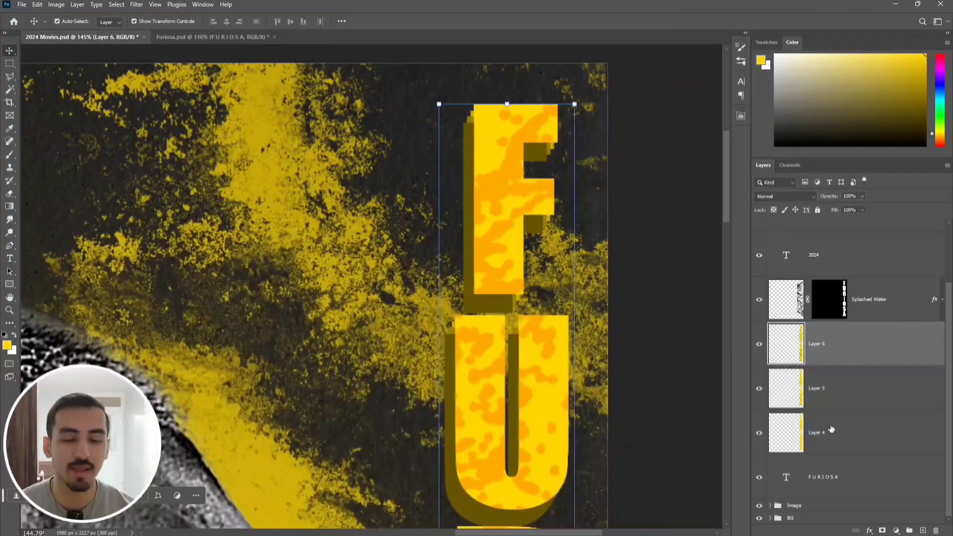
left_click(759, 347)
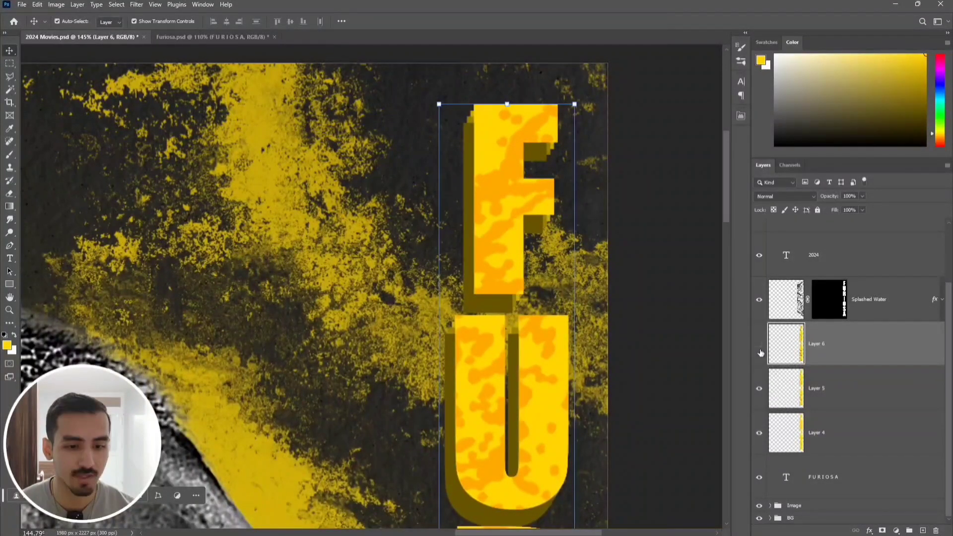
left_click(760, 348)
left_click_drag(836, 349, 828, 450)
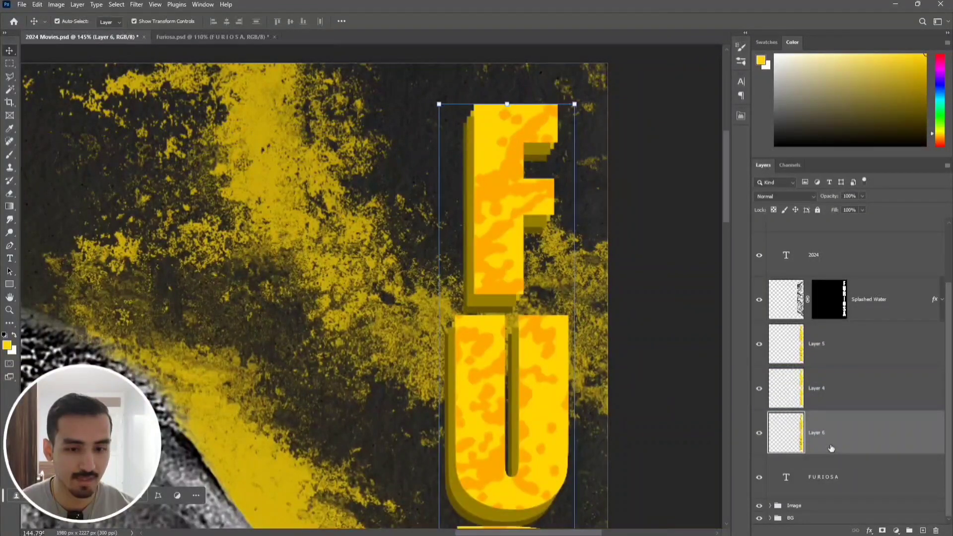
left_click(759, 391)
left_click(826, 397)
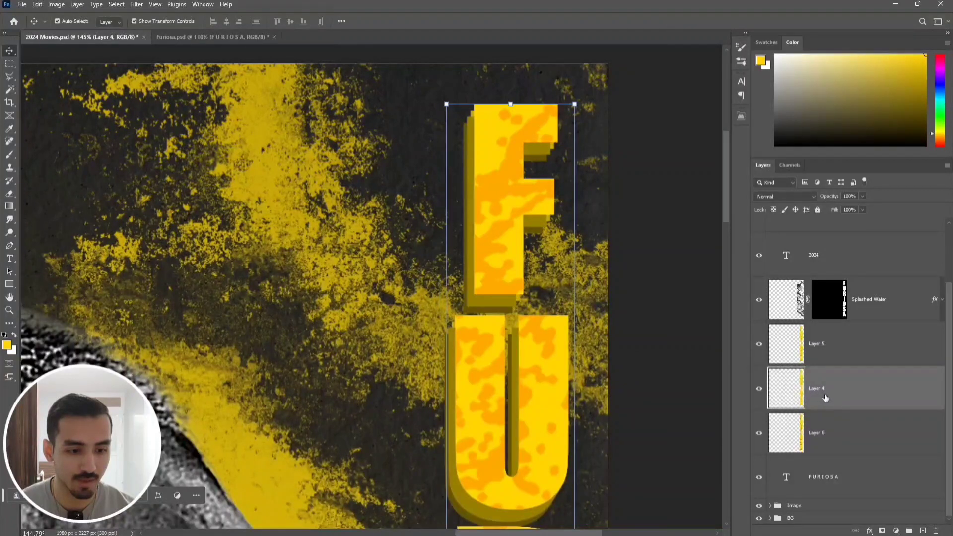
left_click_drag(826, 397, 828, 340)
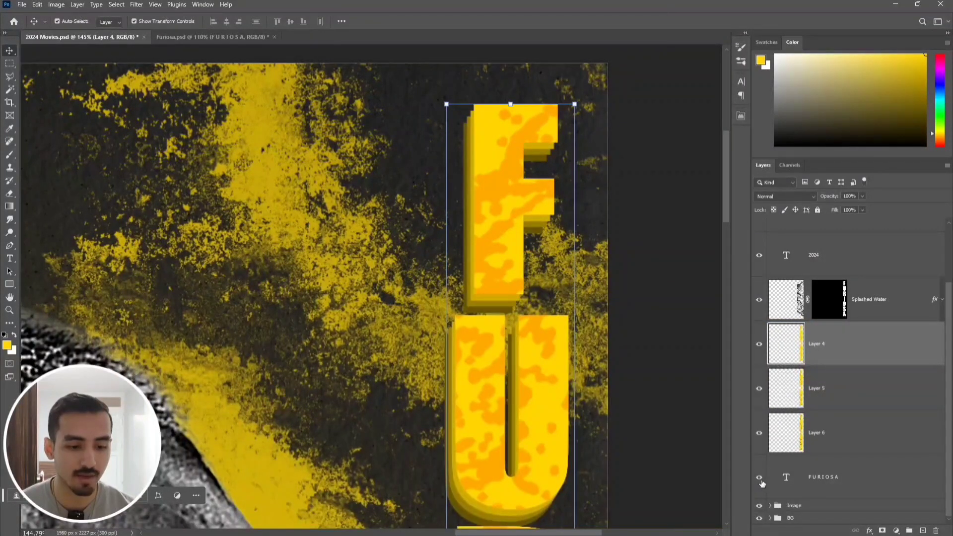
left_click(761, 346)
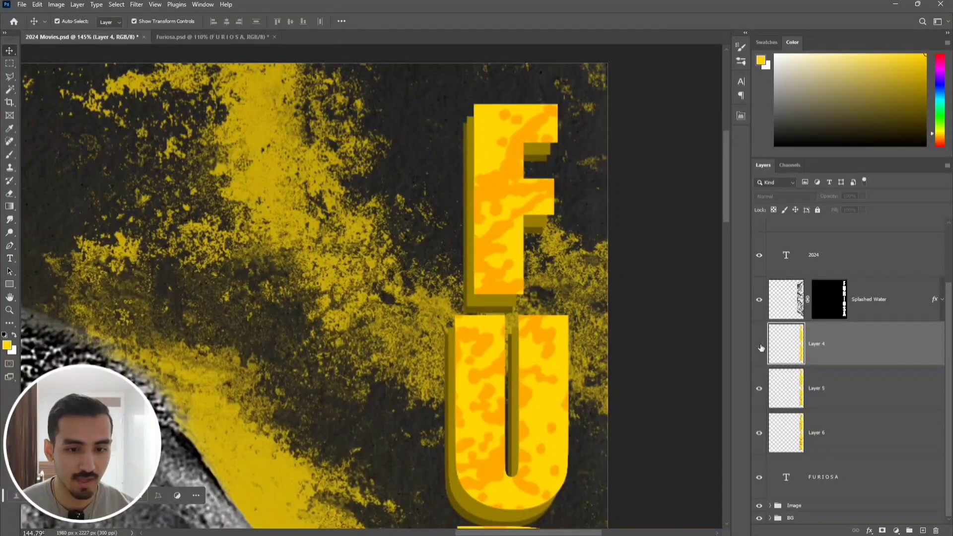
Examine how each merged shadow layer contributes to the FURIOSA title's depth by toggling Layer 4, Layer 5 and Layer 6 off and on
left_click(760, 346)
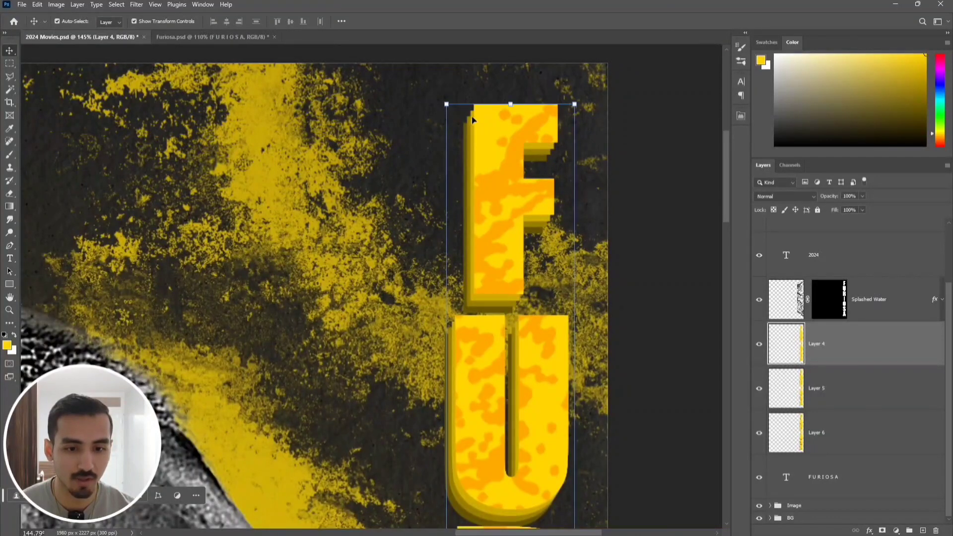
left_click(759, 346)
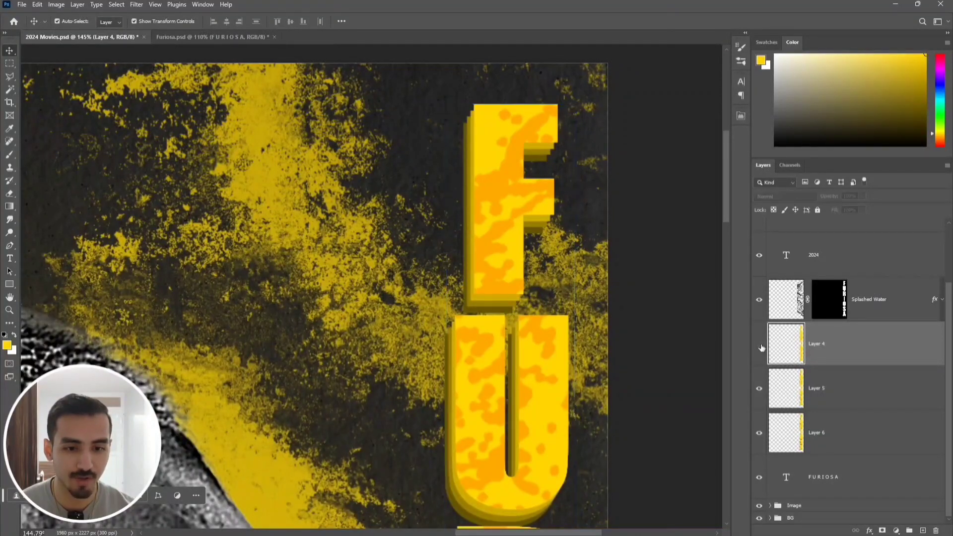
left_click(760, 346)
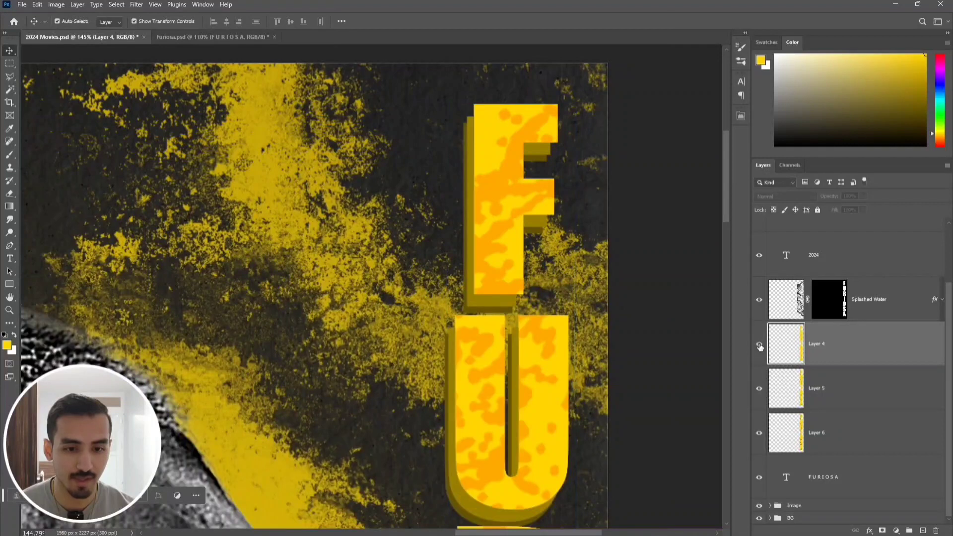
left_click(760, 389)
left_click(759, 390)
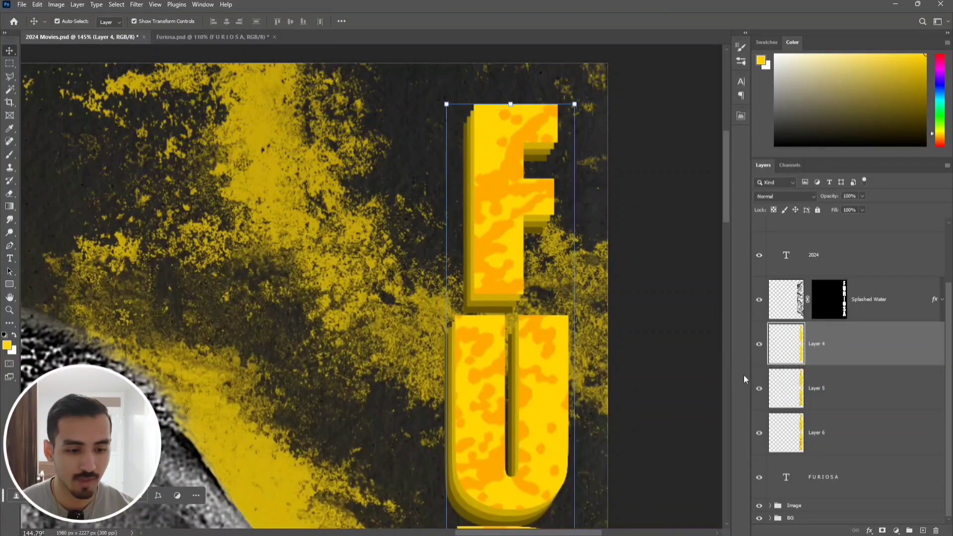
left_click(760, 433)
left_click(760, 433)
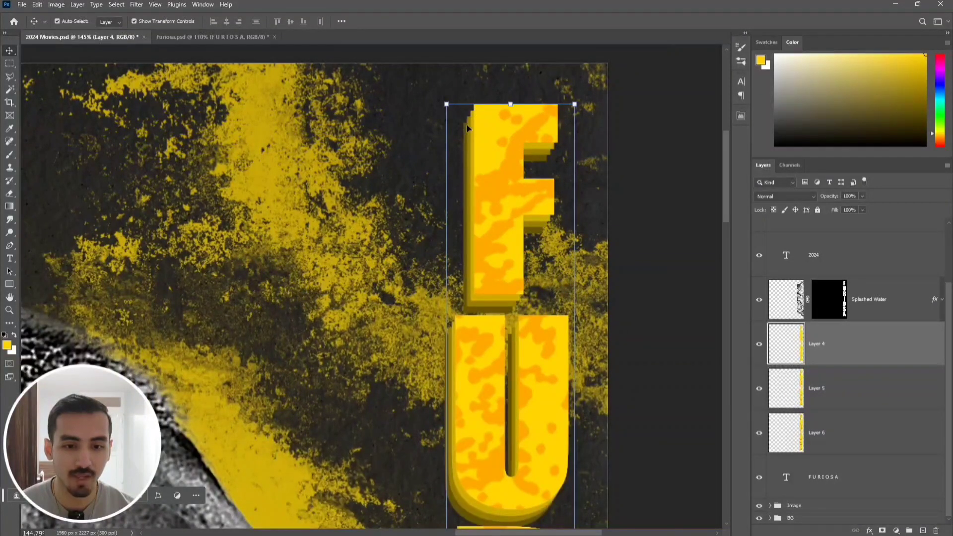
left_click(629, 164)
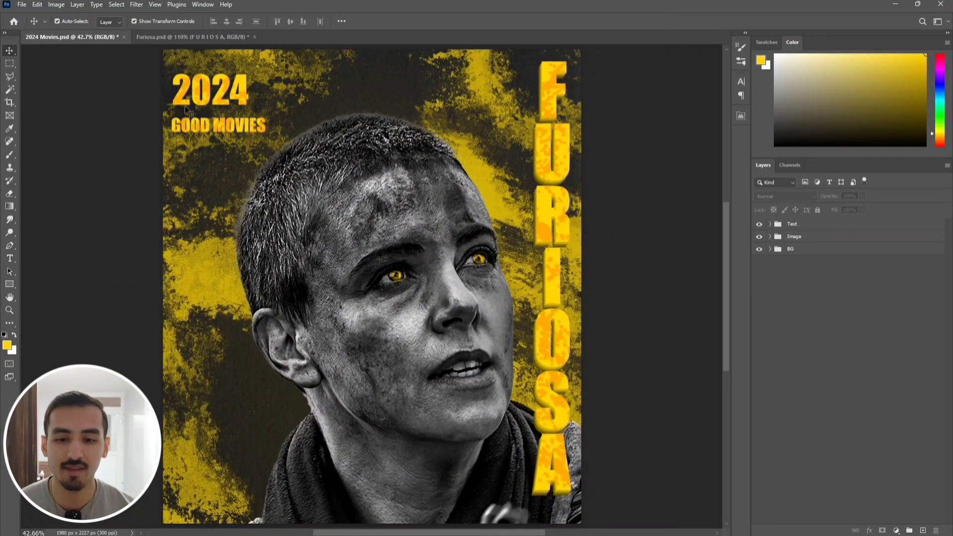
Add an empty layer above the Text group and set up a round brush at 100 px size and 100% hardness
scroll(189, 106, "up", 8)
left_click_drag(322, 155, 398, 282)
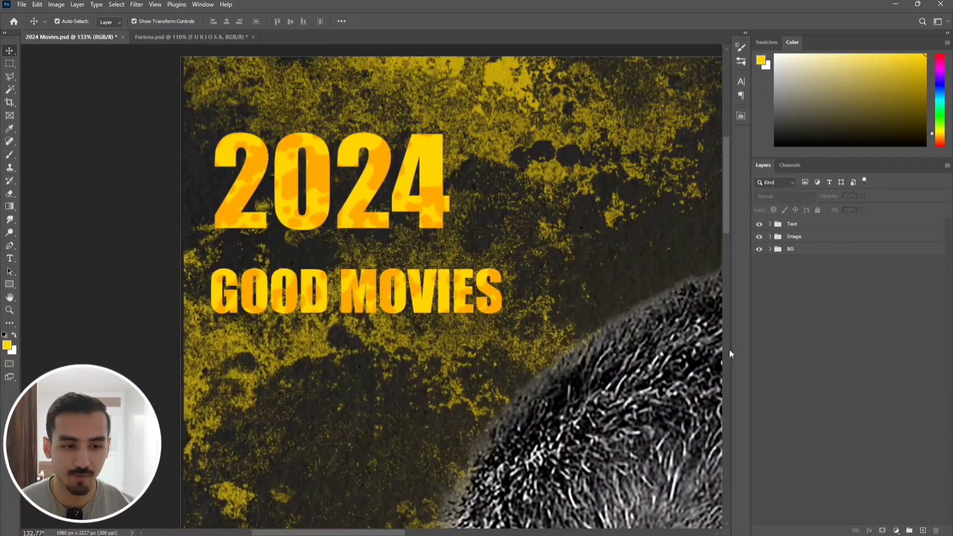
left_click(923, 531)
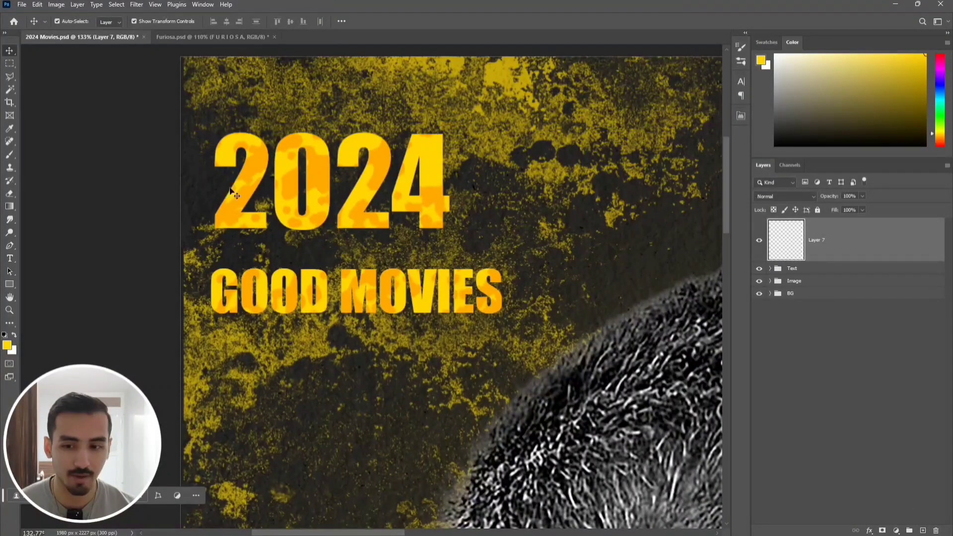
key("b")
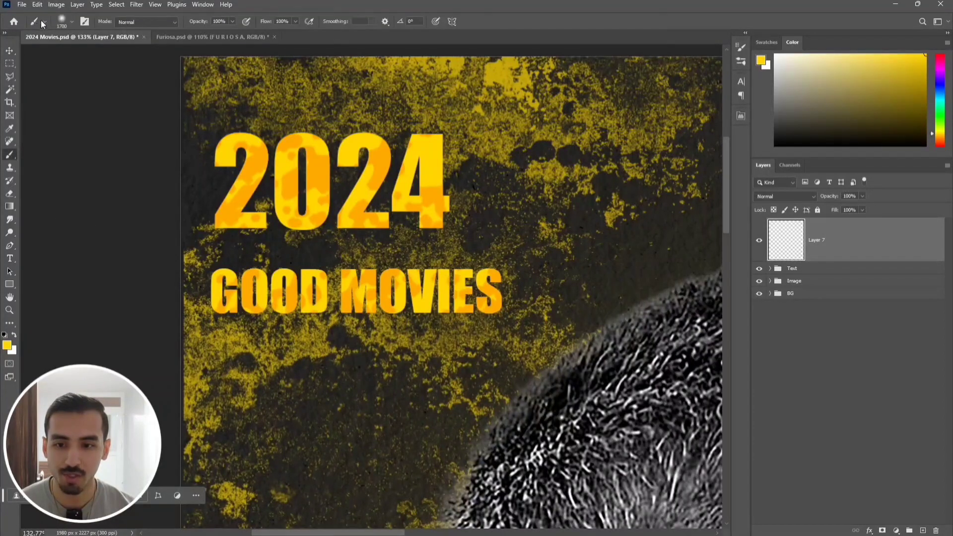
left_click(73, 22)
left_click(71, 53)
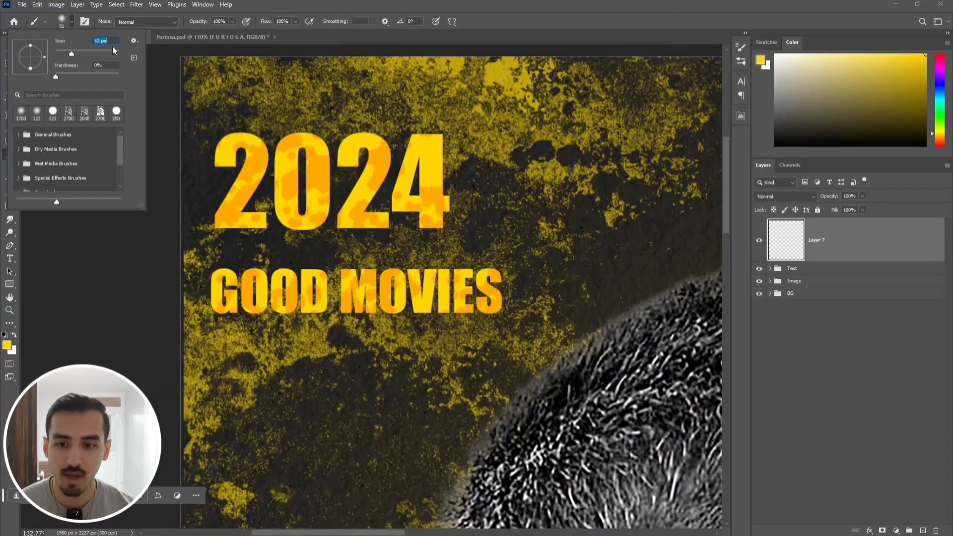
type("100")
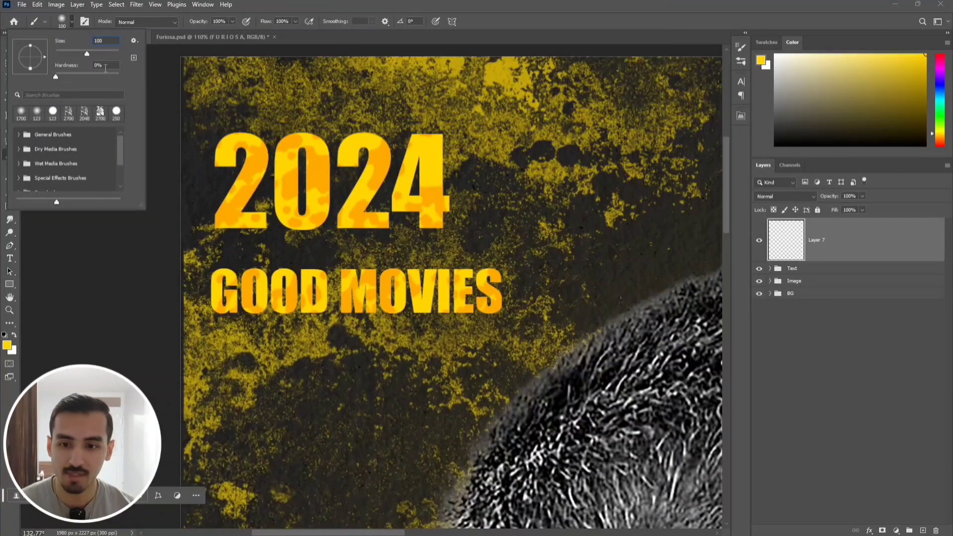
left_click(102, 66)
left_click_drag(56, 78, 123, 70)
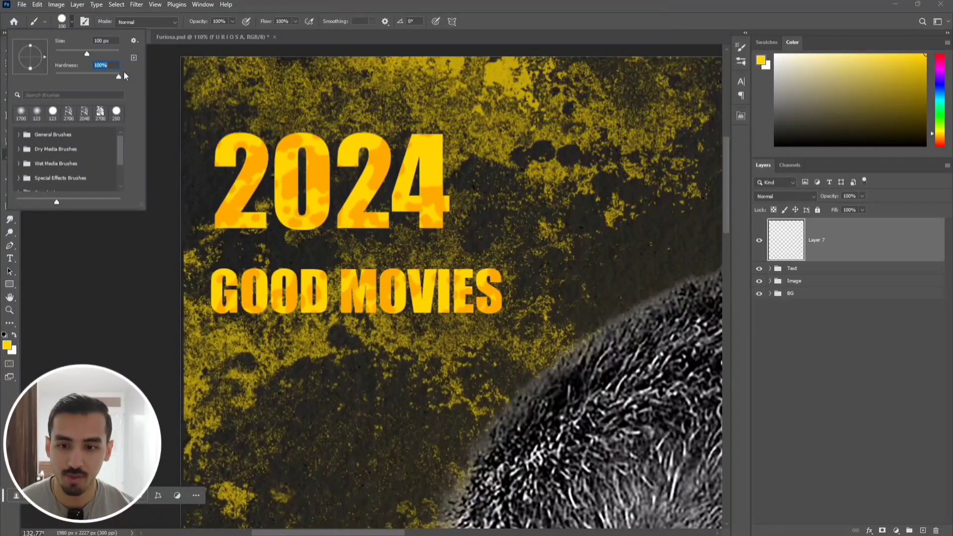
left_click(293, 4)
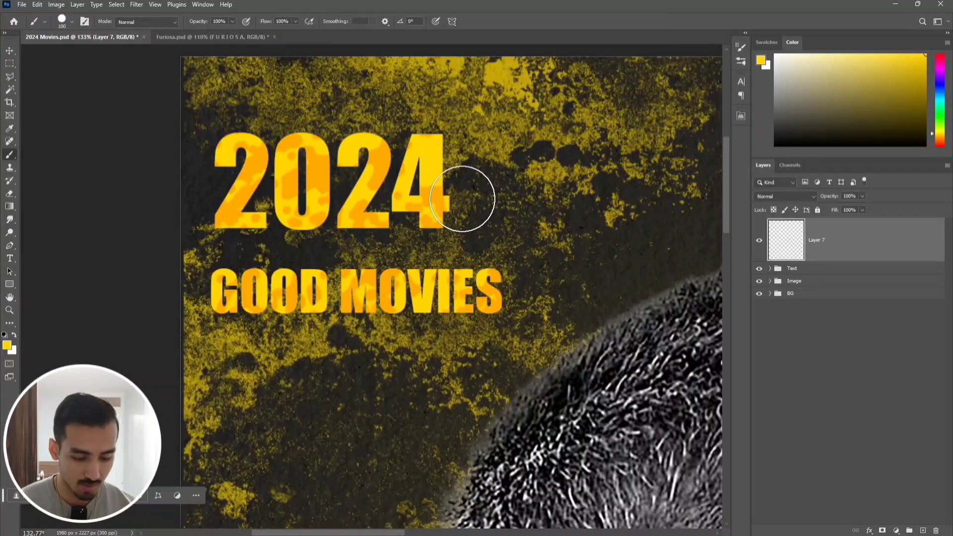
Enlarge the brush to 175 px and paint a yellow round-ended band over the 2024 title, extending to the poster's left edge
key("bracketright")
key("bracketright")
key("bracketright")
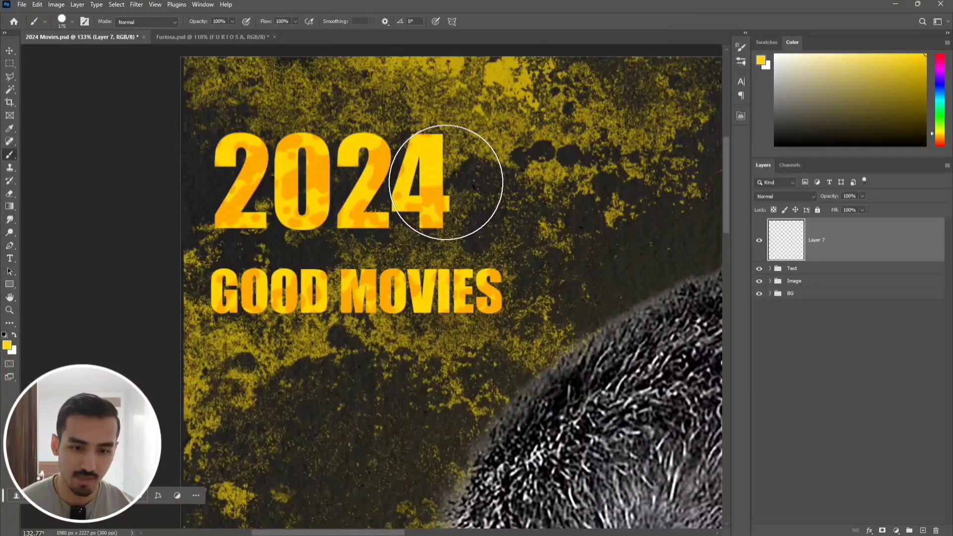
left_click(445, 183)
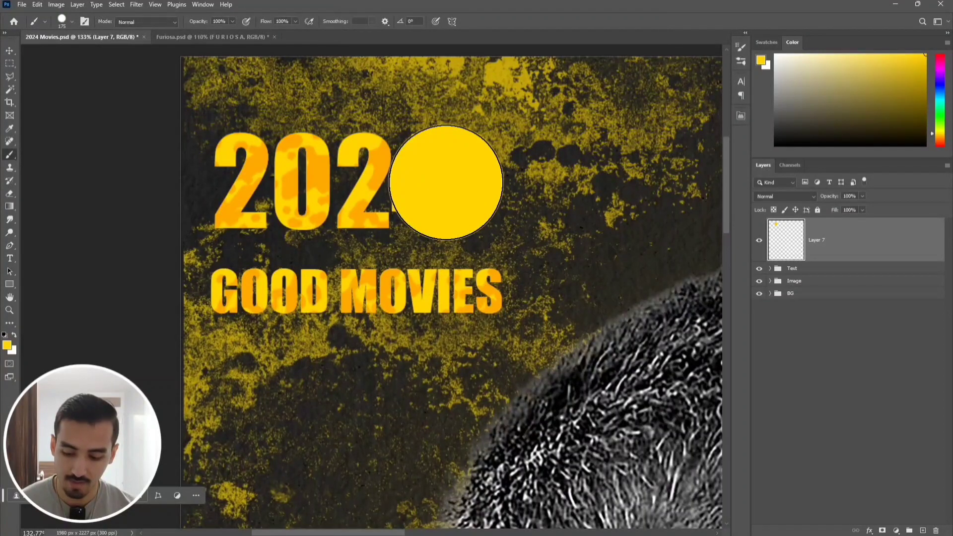
mouse_move(446, 182)
left_mouse_down()
mouse_move(231, 181)
mouse_move(168, 204)
left_mouse_up()
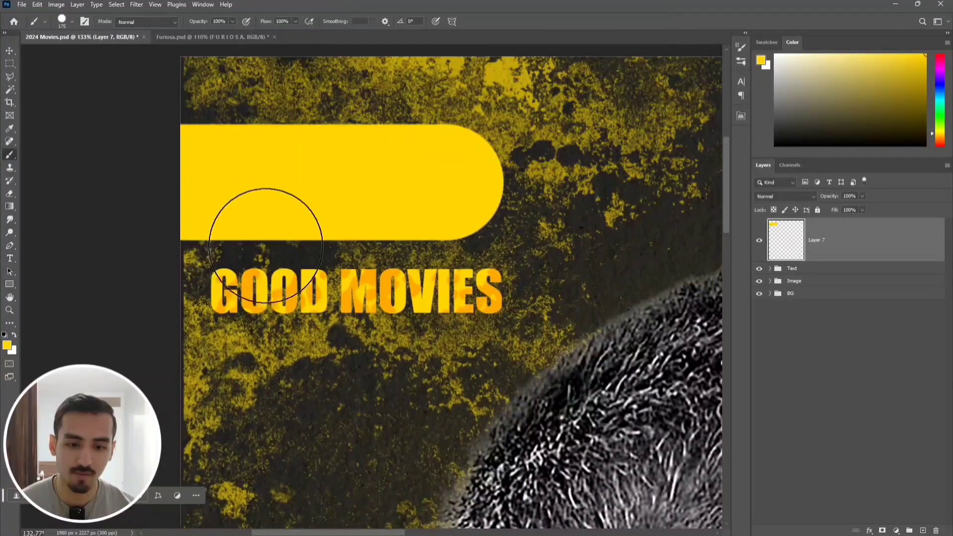
Paint a 100 px yellow band over GOOD MOVIES to the poster's left edge and move Layer 7 between the Image and BG groups
key("bracketleft")
key("bracketleft")
key("bracketleft")
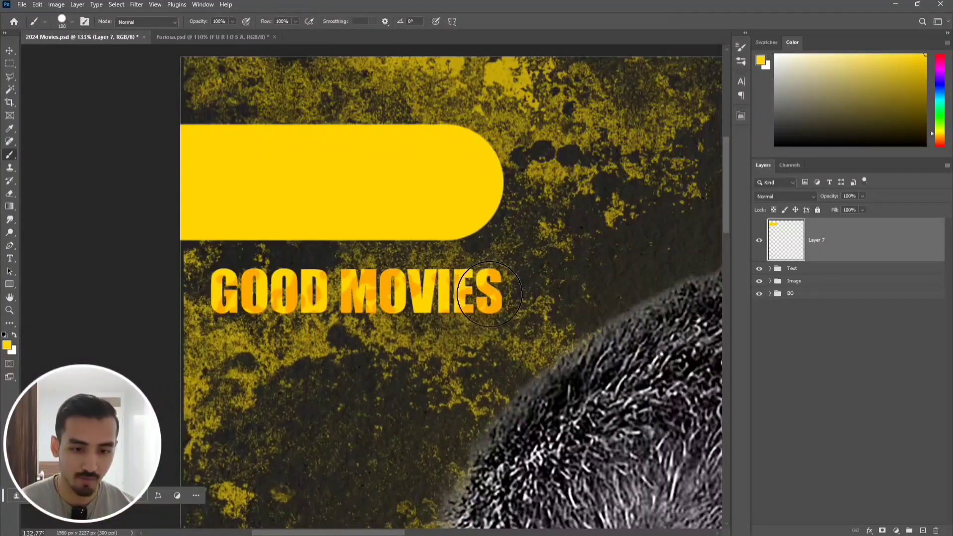
mouse_move(484, 290)
left_mouse_down()
mouse_move(302, 292)
mouse_move(190, 308)
left_mouse_up()
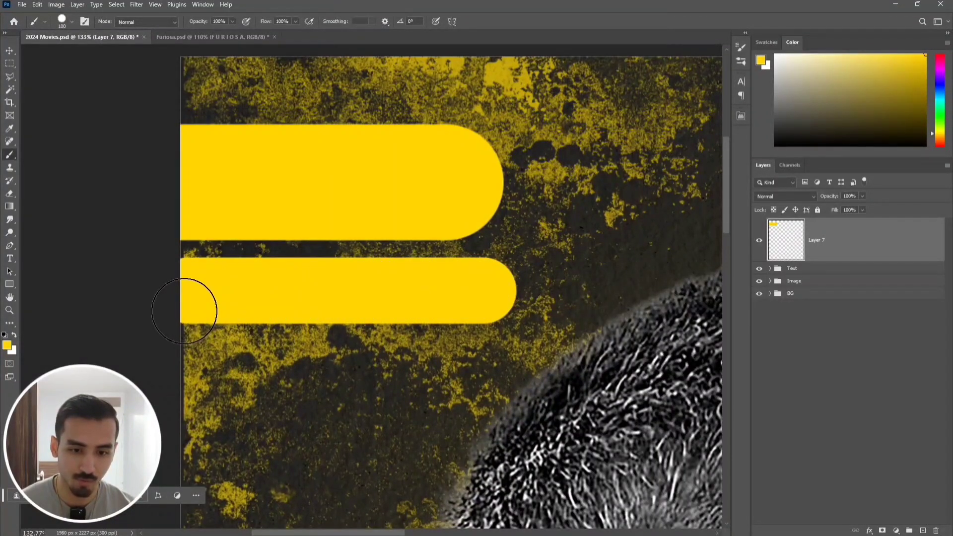
left_click_drag(829, 240, 813, 287)
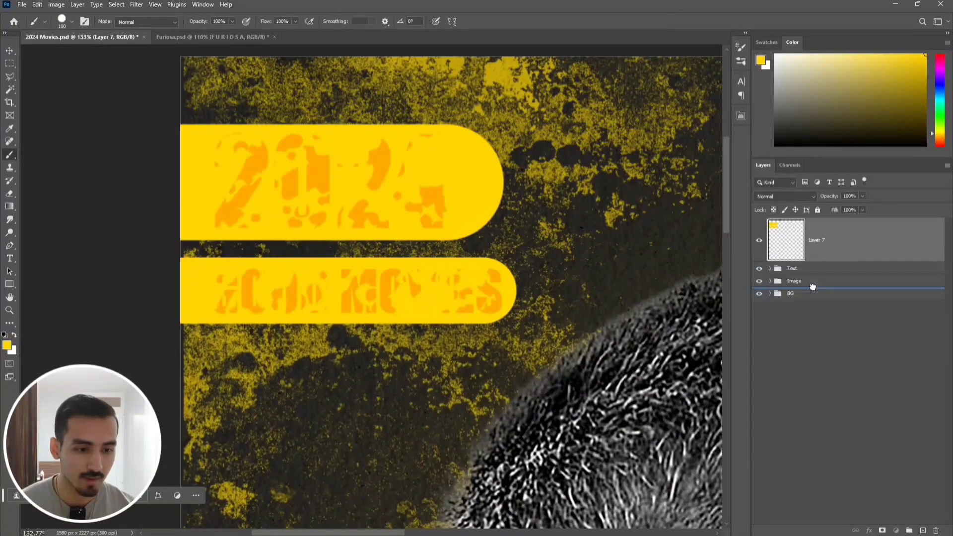
Apply a reversed radial dark-gray Gradient Overlay to Layer 7 with Normal blend mode and 100% opacity
left_click(869, 530)
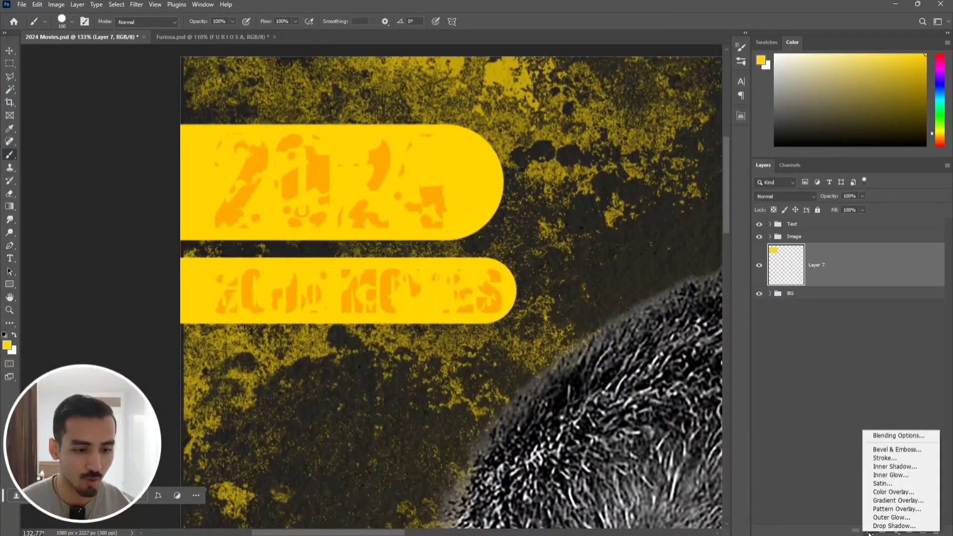
left_click(919, 505)
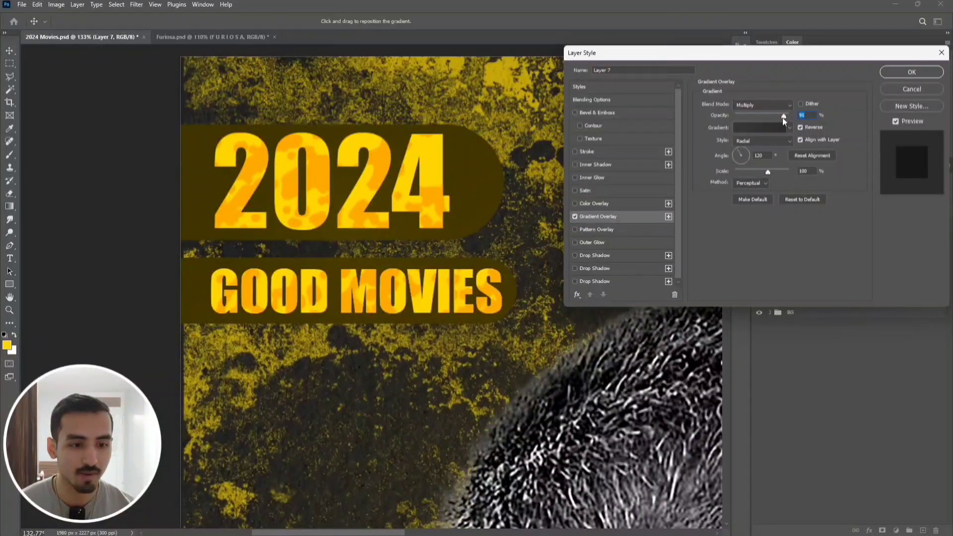
left_click_drag(782, 118, 793, 118)
left_click(766, 106)
left_click(752, 115)
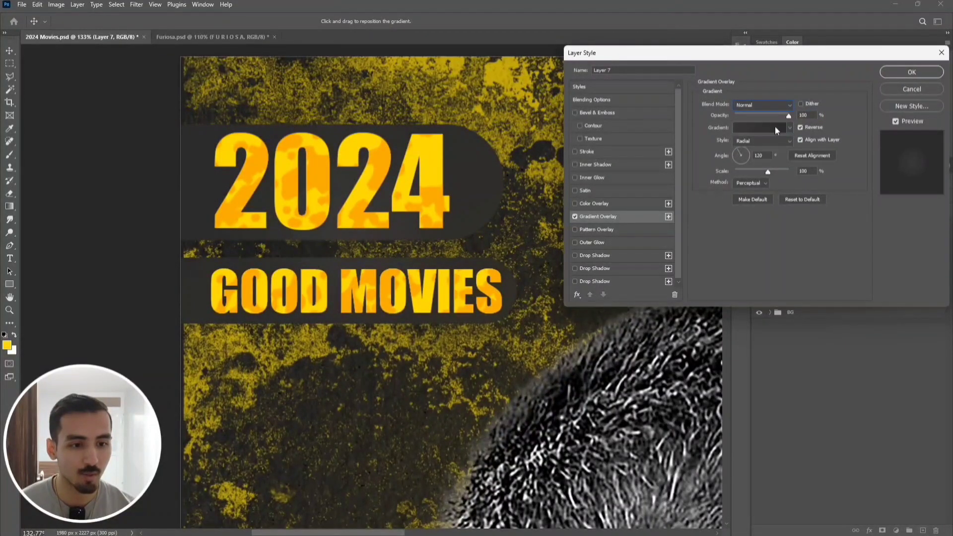
left_click(790, 128)
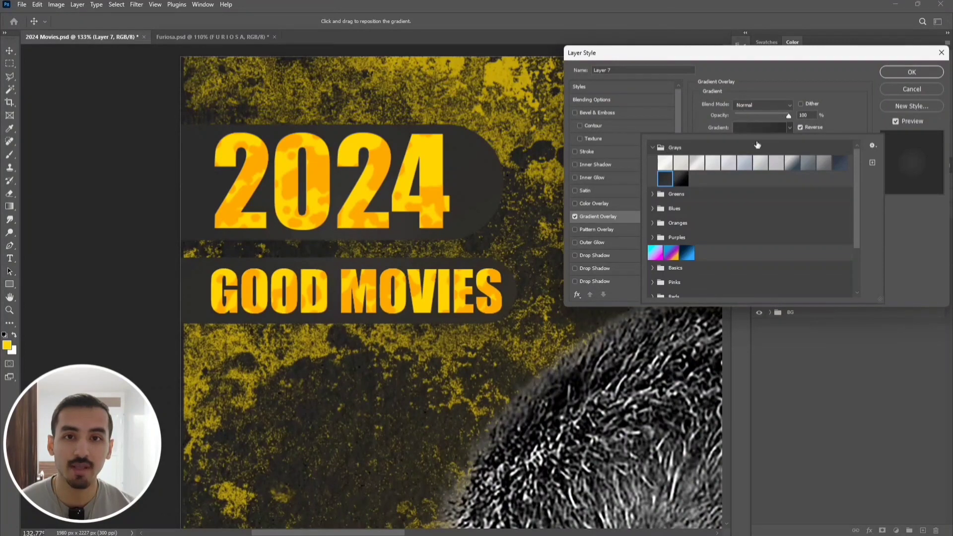
left_click(839, 107)
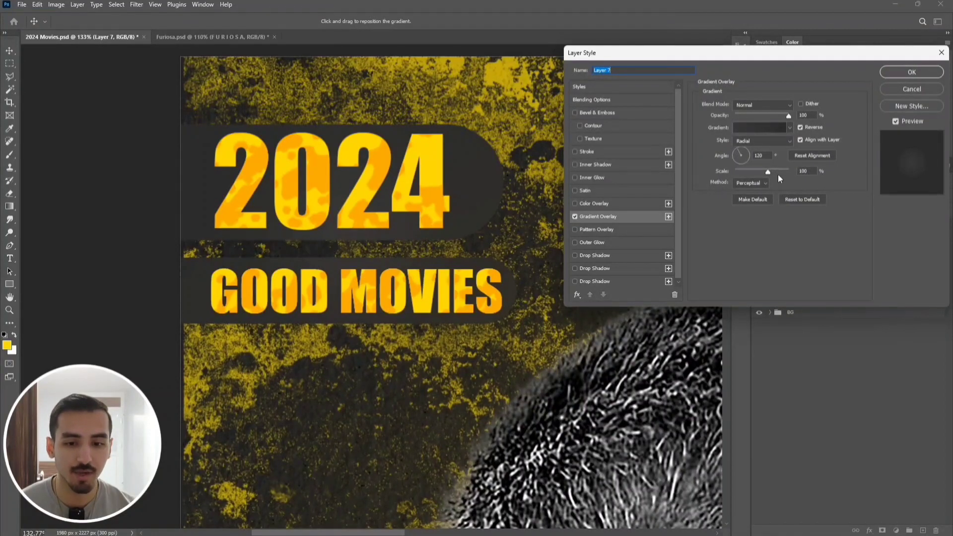
left_click(912, 72)
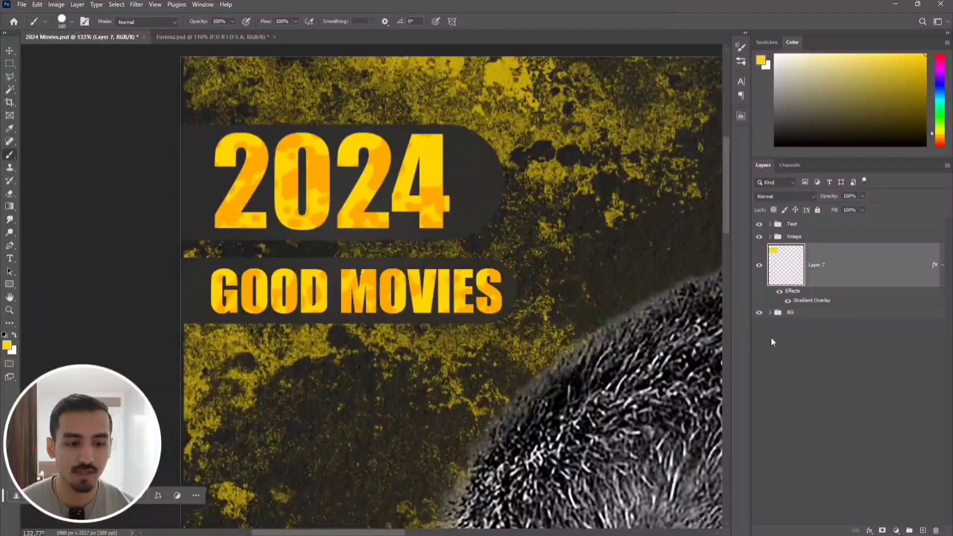
left_click(760, 336)
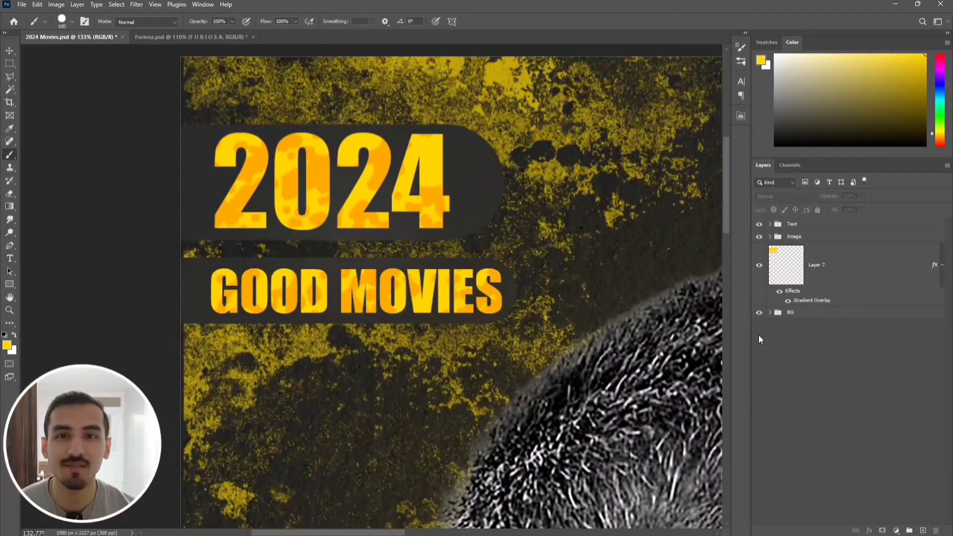